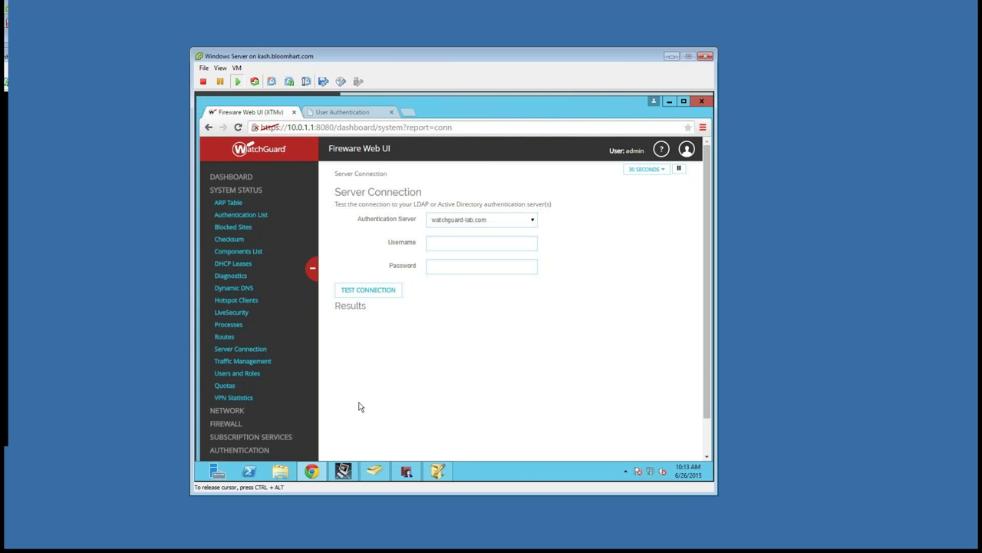
# - Open the Front Panel dashboard, then bring the XTMv policy configuration to the front
pyautogui.click(231, 176)
pyautogui.click(231, 190)
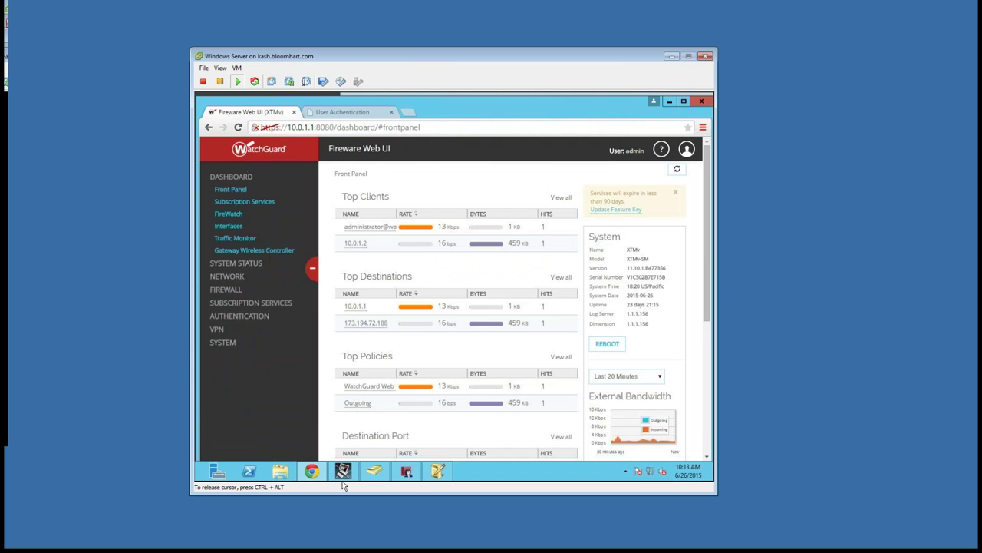
pyautogui.scroll(-1, 361, 445)
pyautogui.moveTo(415, 476)
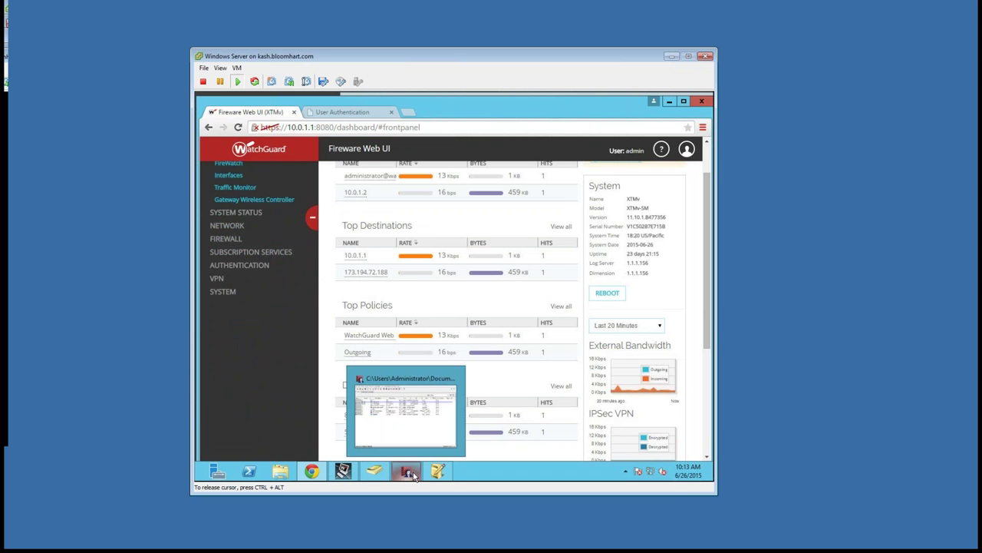
pyautogui.click(414, 475)
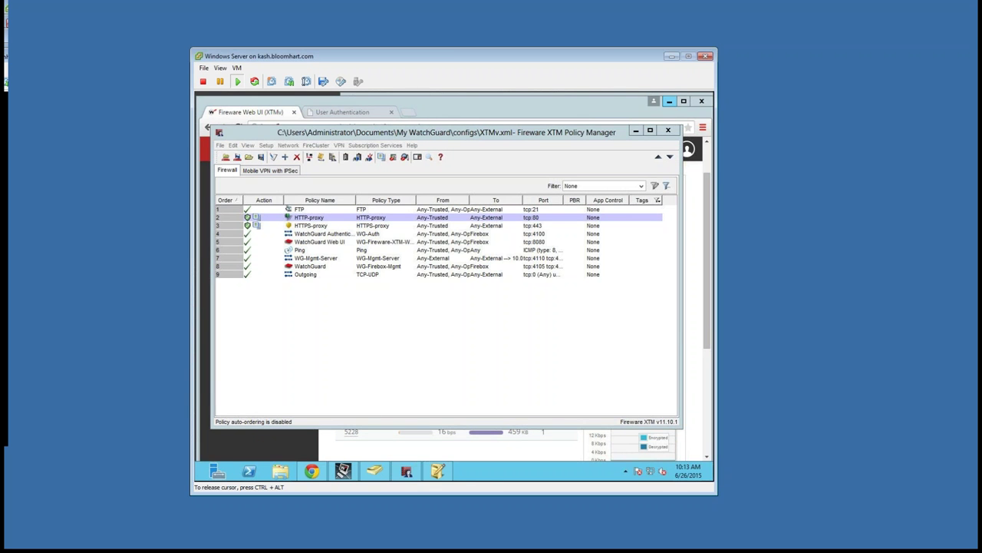
# - Open Active Directory Users and Computers and browse watchguard-lab.com's Builtin and Users containers
pyautogui.click(670, 101)
pyautogui.click(640, 104)
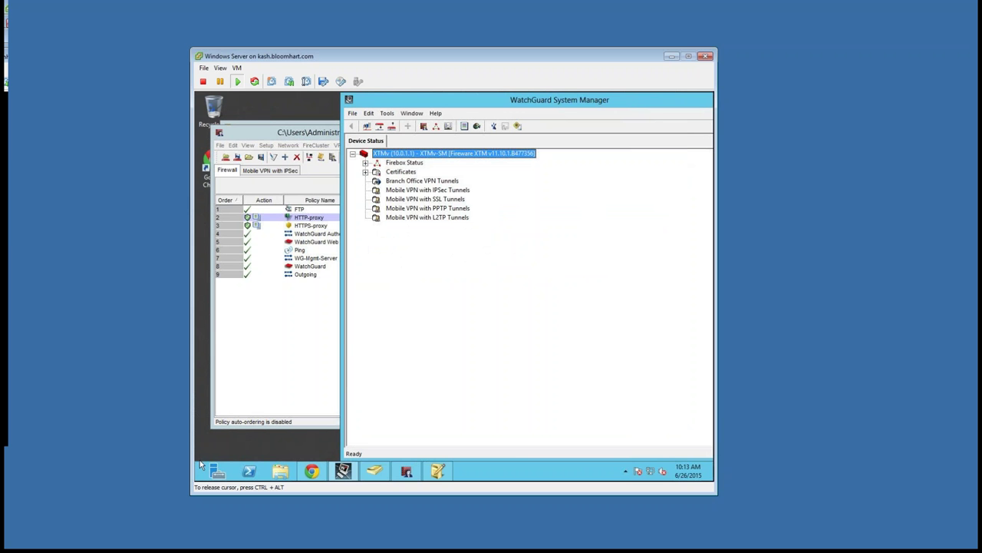
pyautogui.click(375, 470)
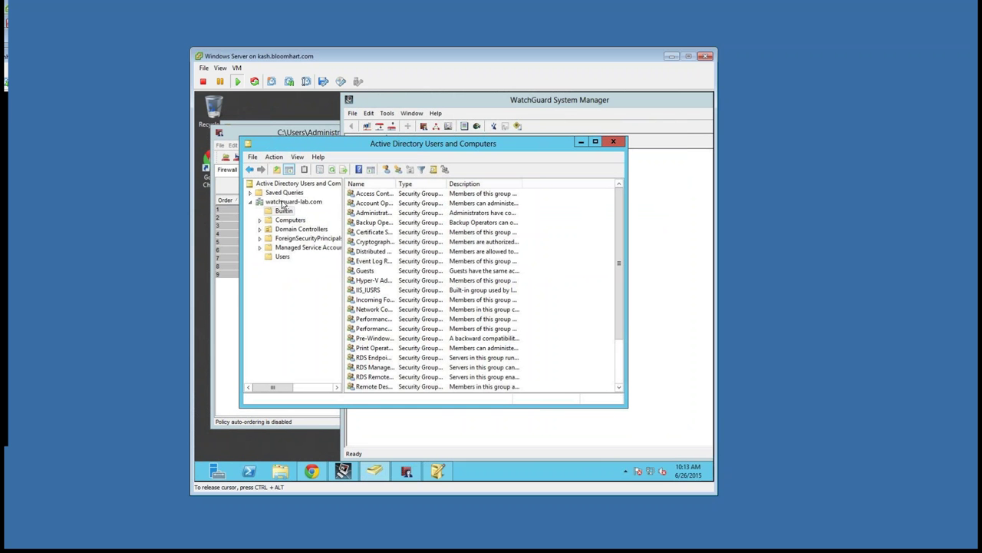
pyautogui.click(284, 202)
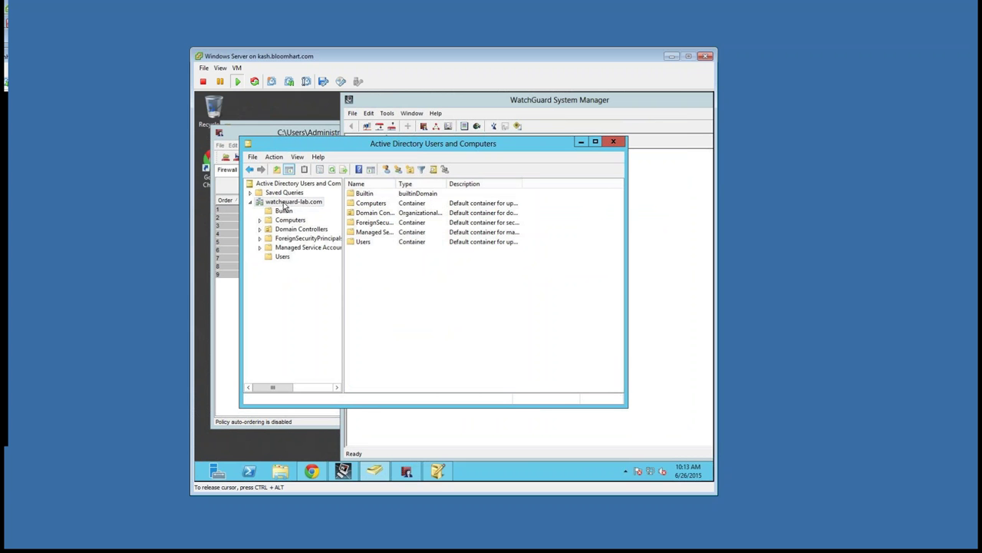
pyautogui.click(292, 211)
pyautogui.click(286, 258)
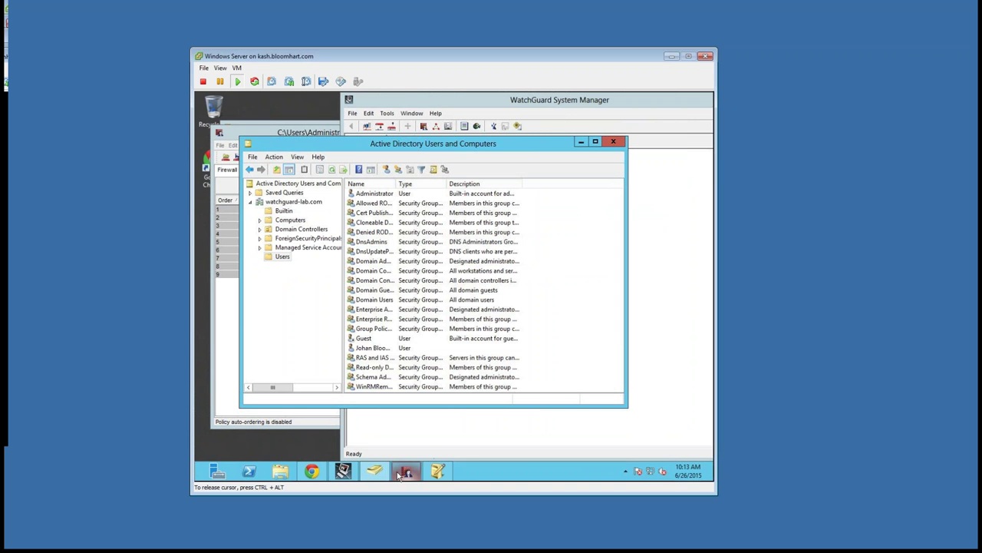
pyautogui.moveTo(399, 475)
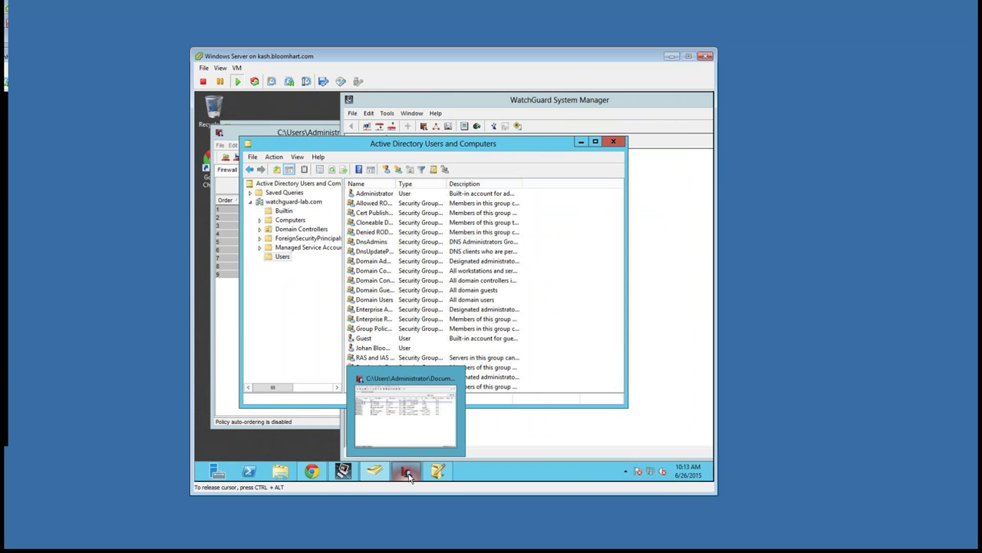
# - Return to the XTMv configuration, briefly view Authentication Servers, then reopen Setup > Authentication
pyautogui.click(392, 432)
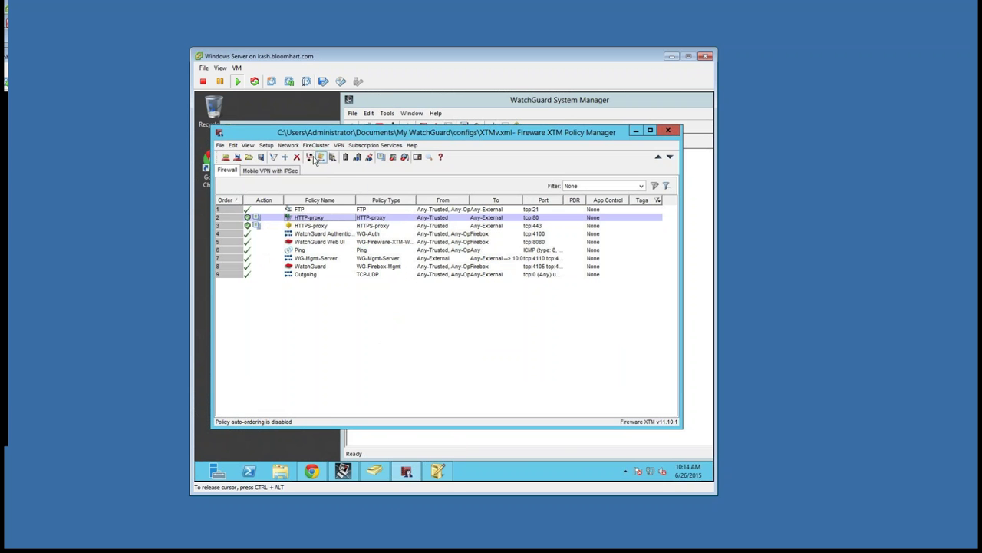
pyautogui.click(265, 145)
pyautogui.moveTo(303, 203)
pyautogui.click(403, 205)
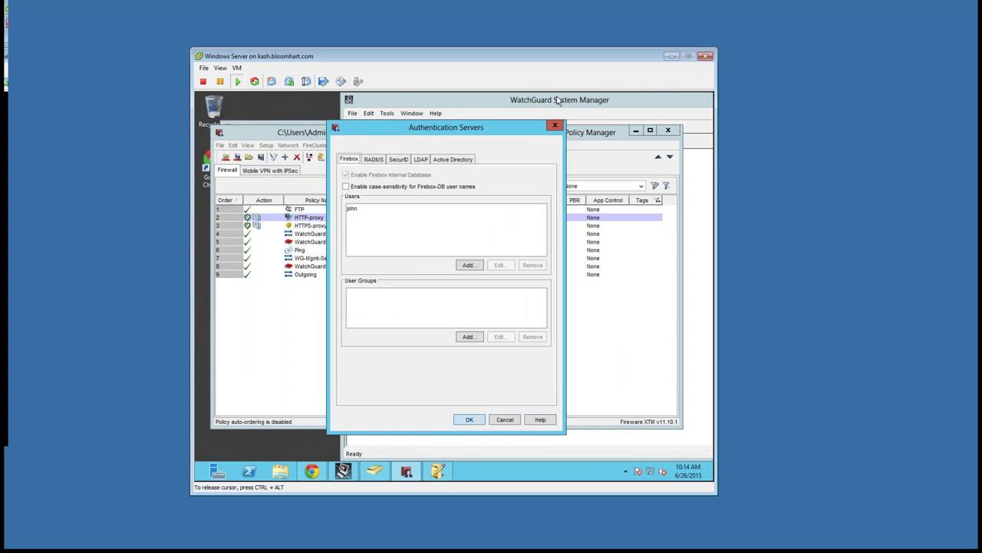
pyautogui.click(550, 124)
pyautogui.click(264, 145)
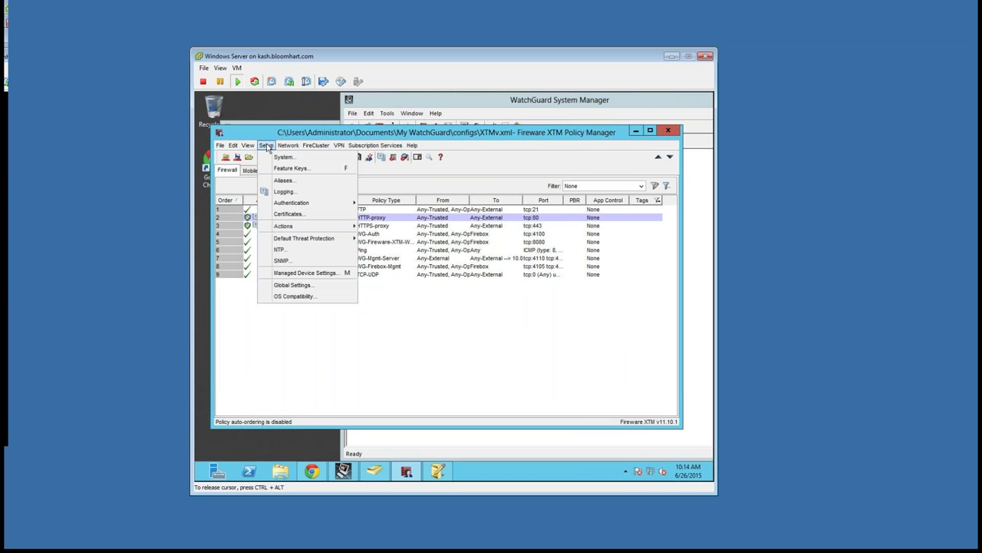
pyautogui.moveTo(311, 208)
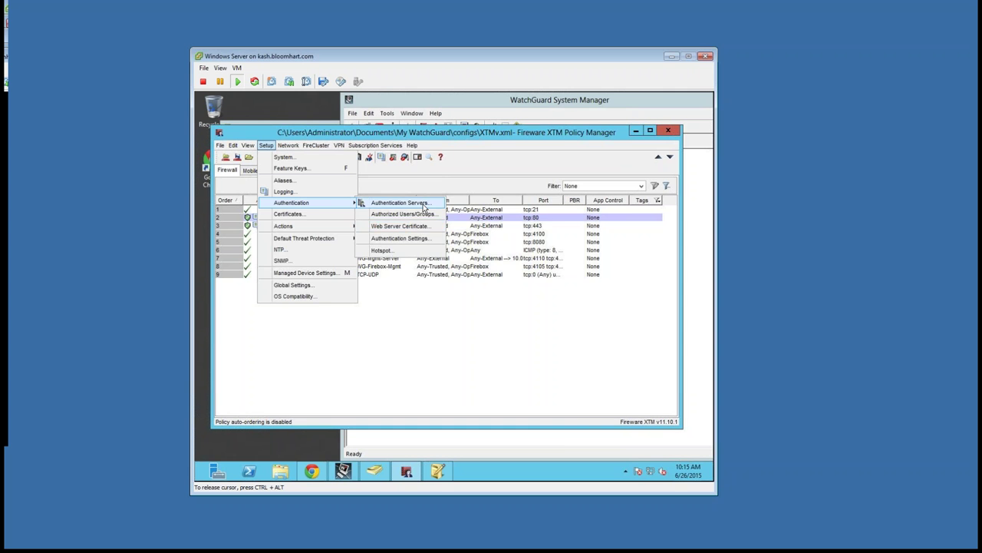
# - In Authentication Servers, cancel a new Firebox user, then browse the RADIUS, SecurID, LDAP and Active Directory tabs
pyautogui.click(423, 204)
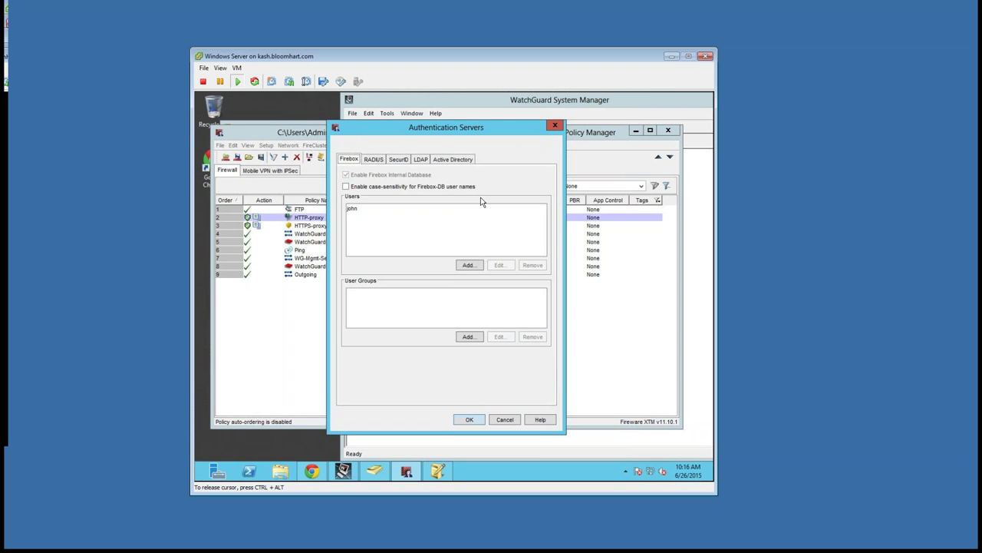
pyautogui.click(468, 265)
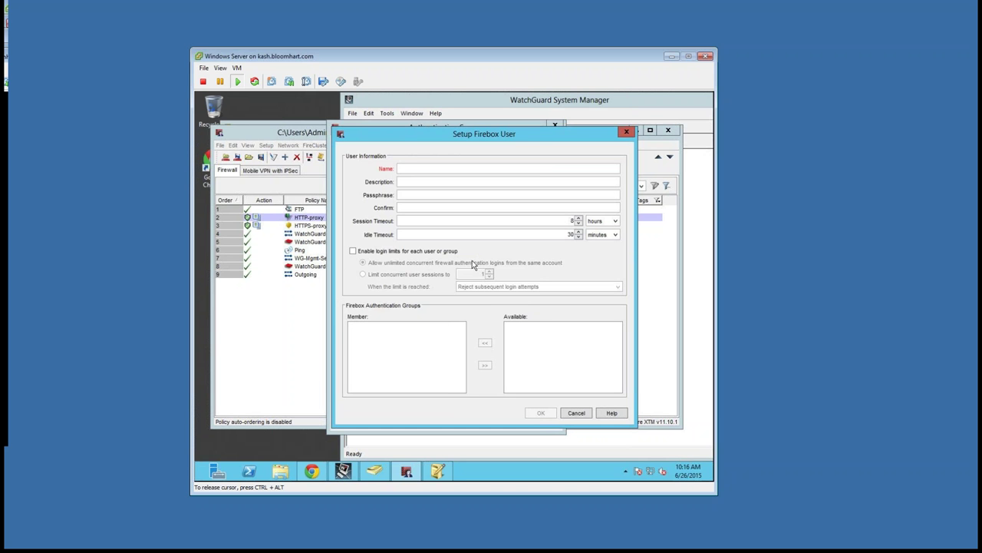
pyautogui.click(577, 414)
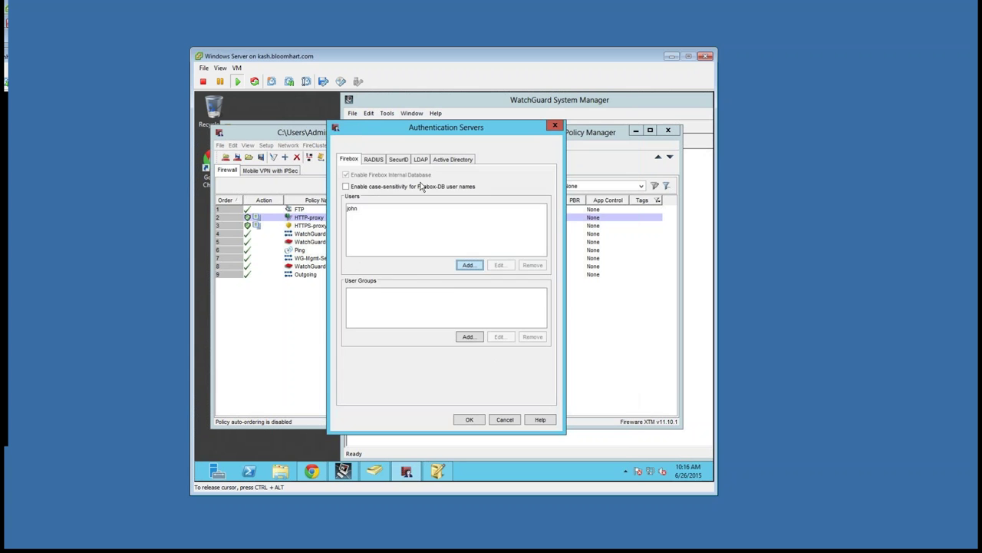
pyautogui.click(374, 160)
pyautogui.click(399, 161)
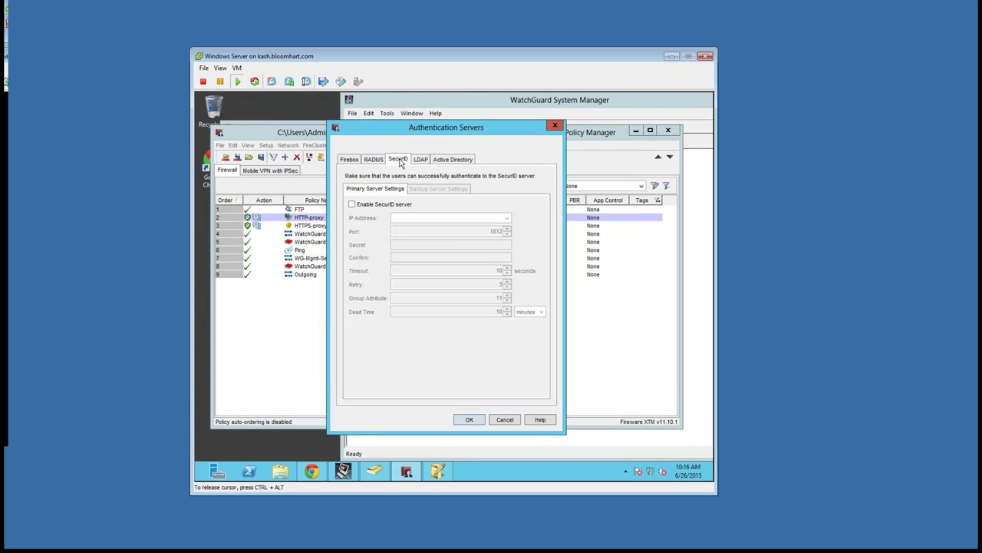
pyautogui.click(419, 160)
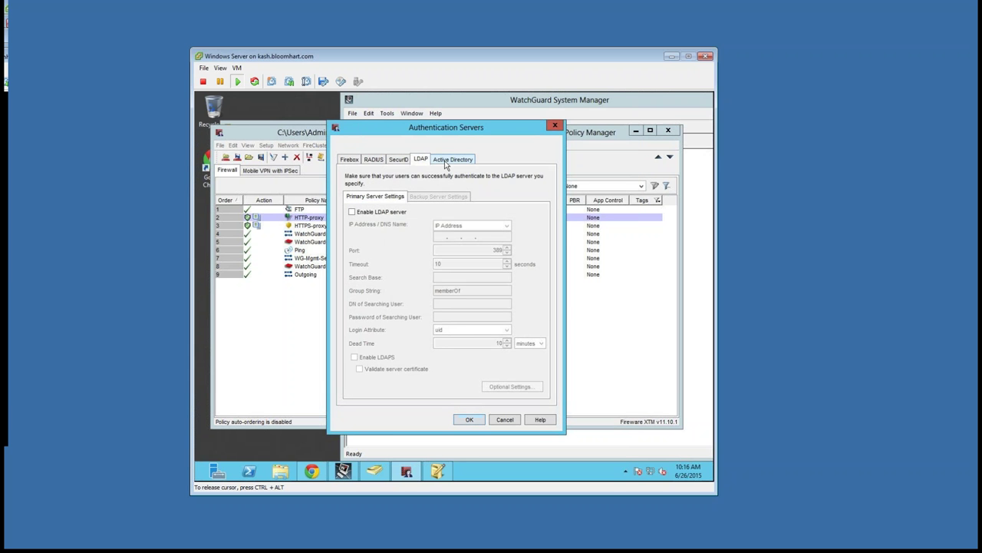
pyautogui.click(445, 162)
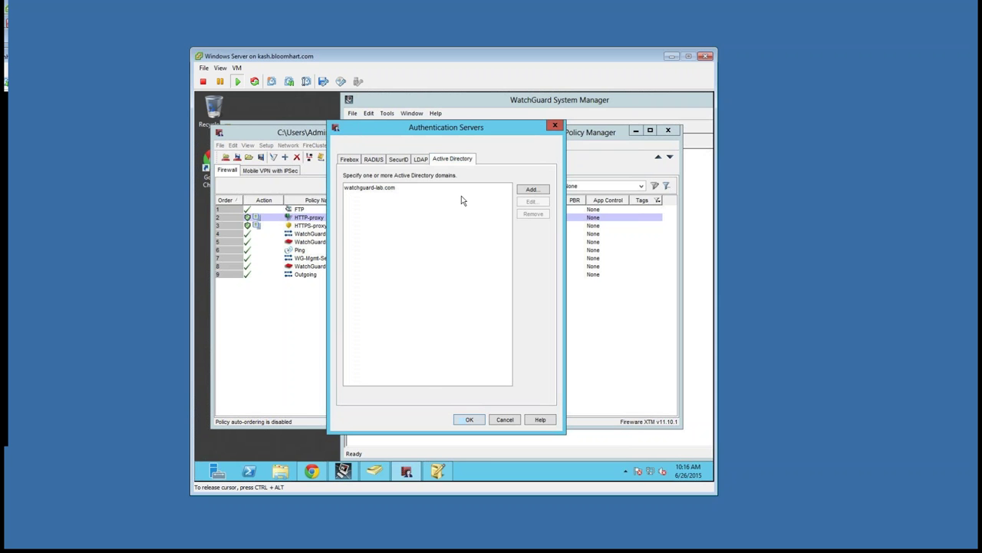
# - Start a watchguard.com domain entry, cancel its server address and the form, then select watchguard-lab.com
pyautogui.click(547, 192)
pyautogui.moveTo(444, 155); pyautogui.dragTo(508, 173)
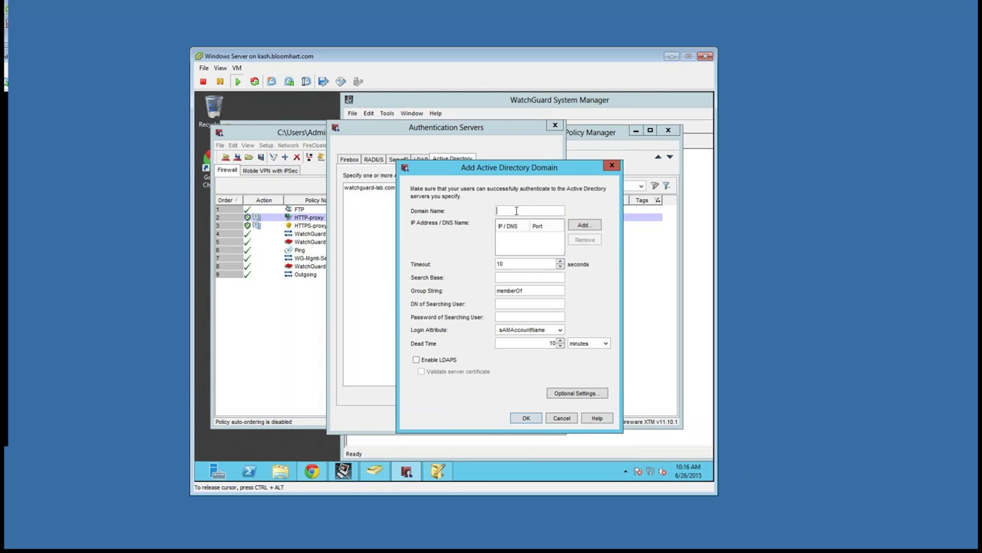
pyautogui.write('watchguard.com')
pyautogui.click(594, 228)
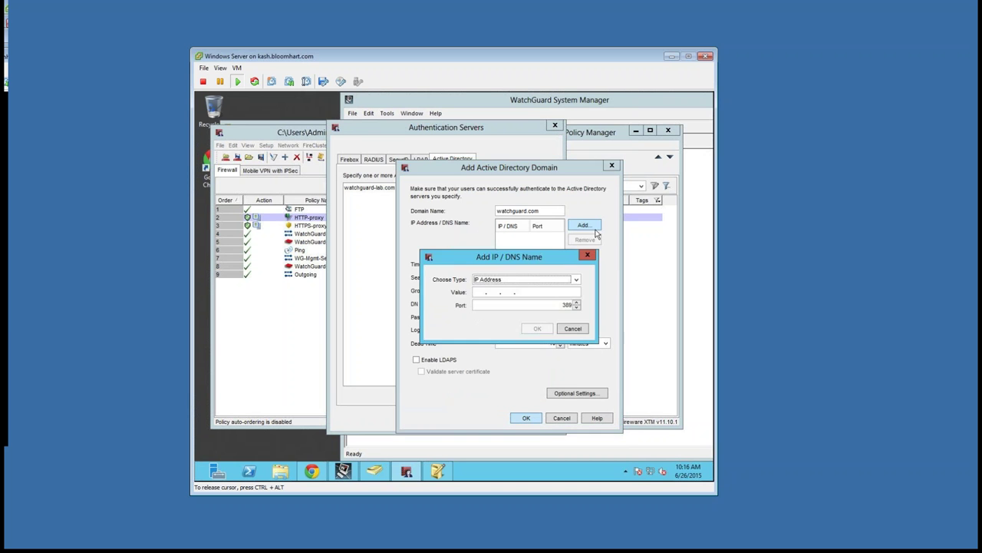
pyautogui.click(476, 292)
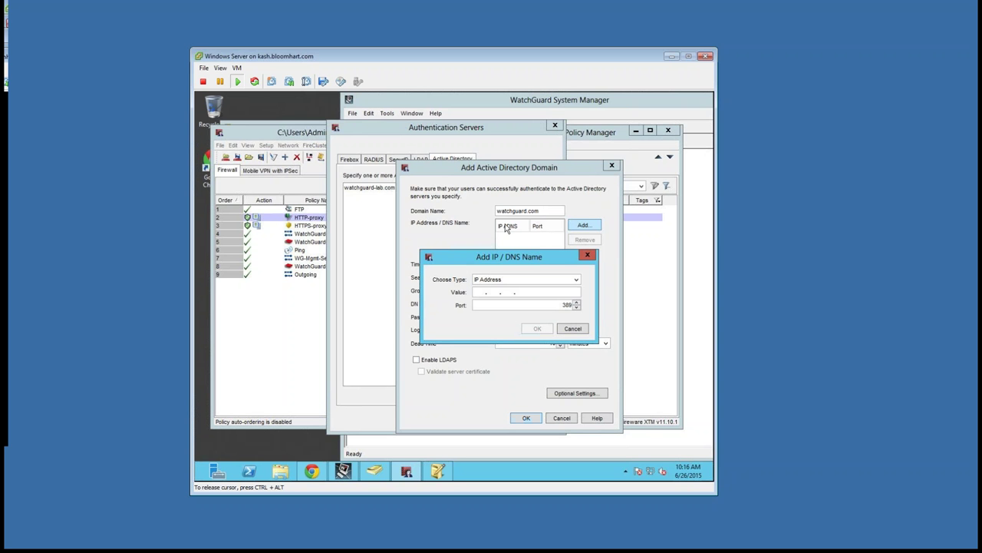
pyautogui.click(574, 332)
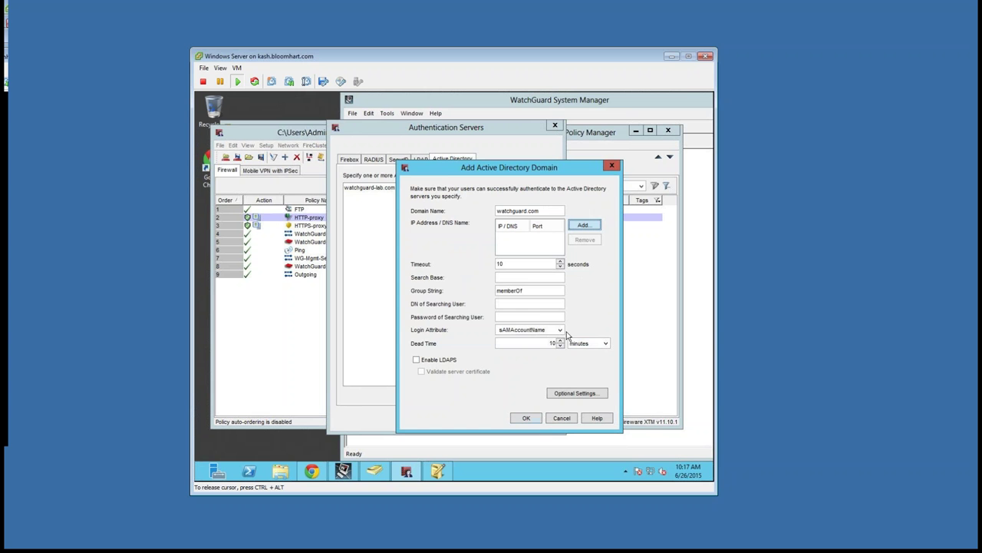
pyautogui.click(597, 222)
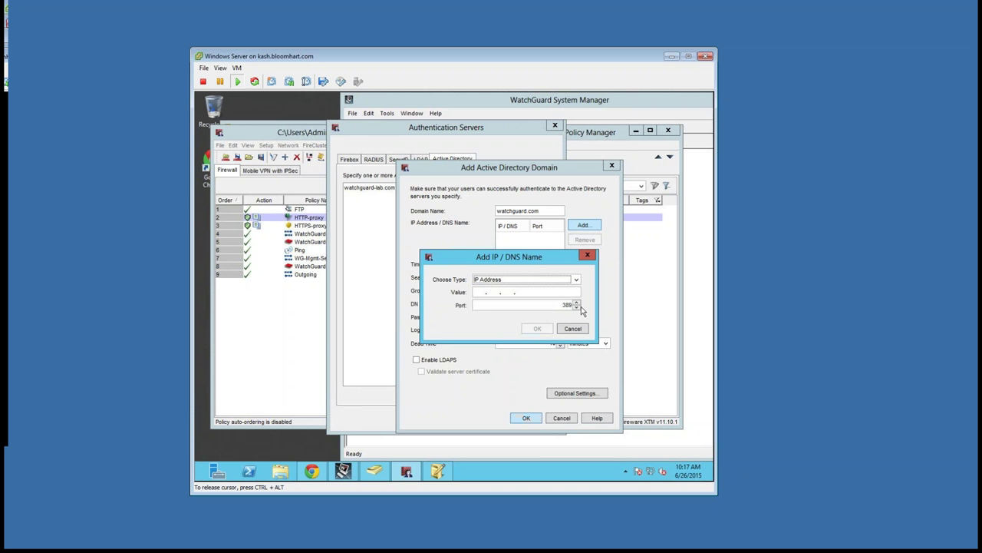
pyautogui.click(572, 329)
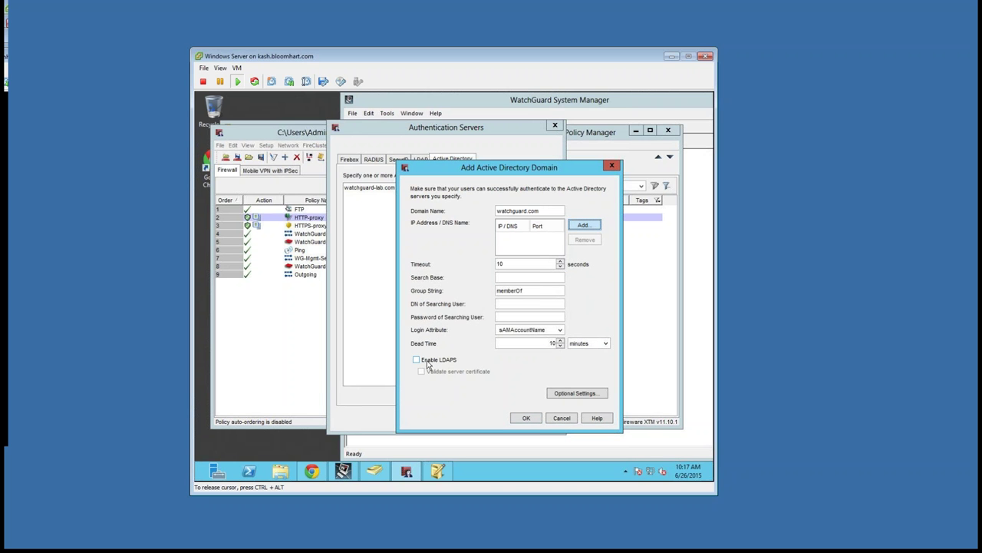
pyautogui.click(560, 417)
pyautogui.click(402, 188)
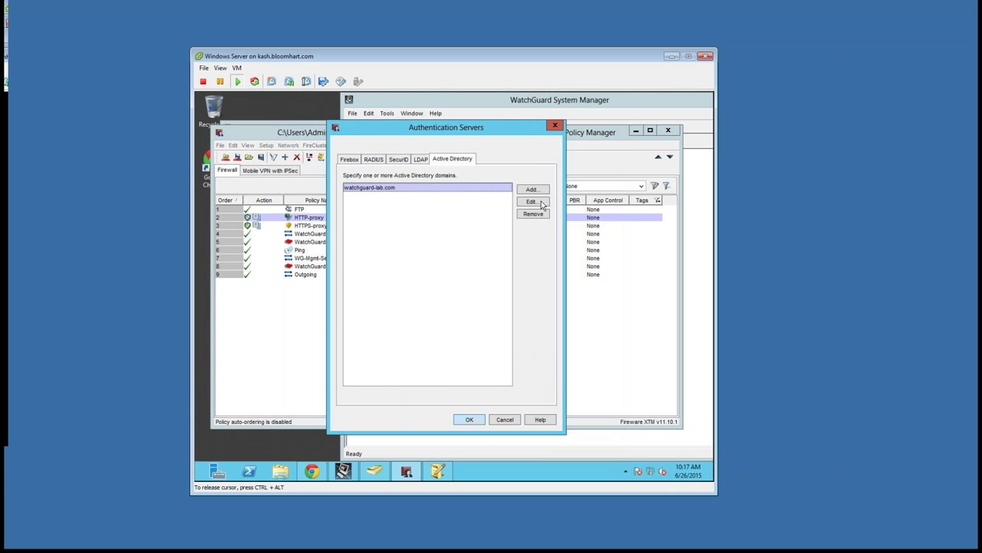
# - Edit watchguard-lab.com to inspect its Search Base, and close the extra taskbar window
pyautogui.click(531, 202)
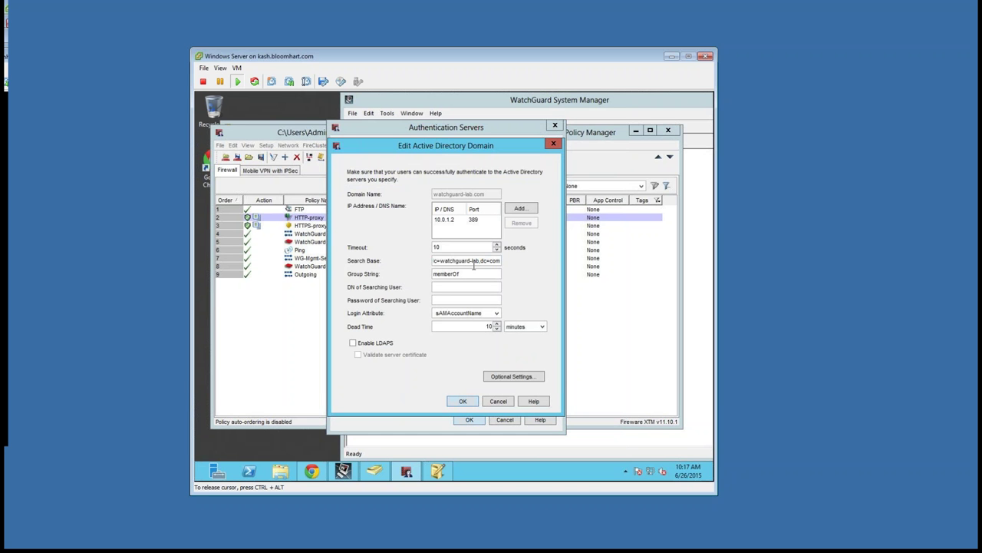
pyautogui.moveTo(468, 261); pyautogui.dragTo(430, 263)
pyautogui.click(434, 262)
pyautogui.rightClick(449, 475)
pyautogui.click(430, 447)
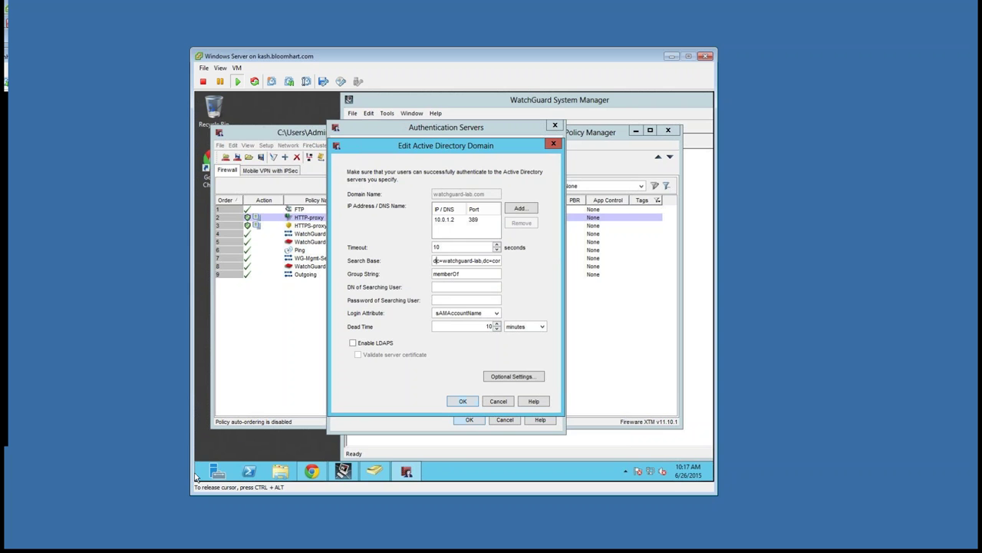
# - Search the Start screen for 'adsi' and launch ADSI Edit
pyautogui.click(196, 478)
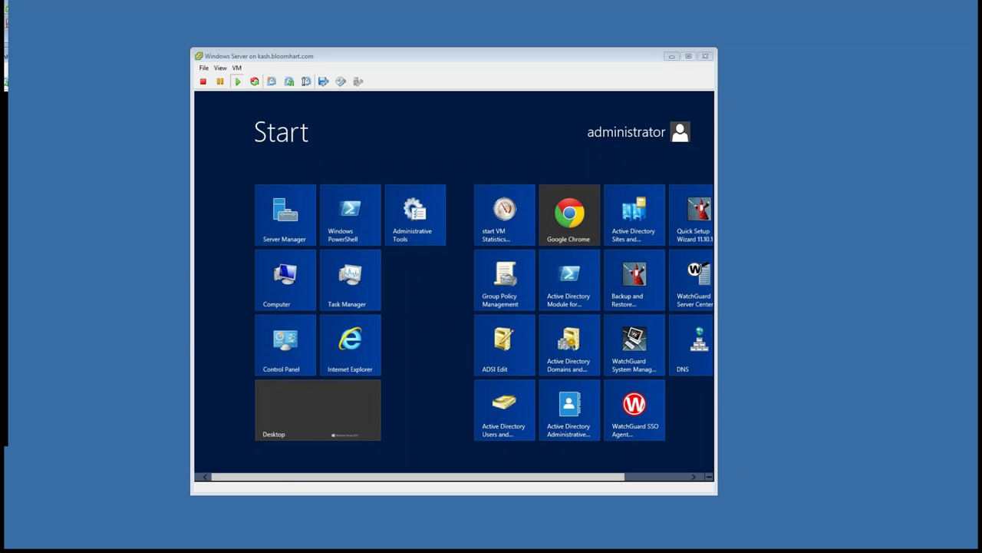
pyautogui.write('ad')
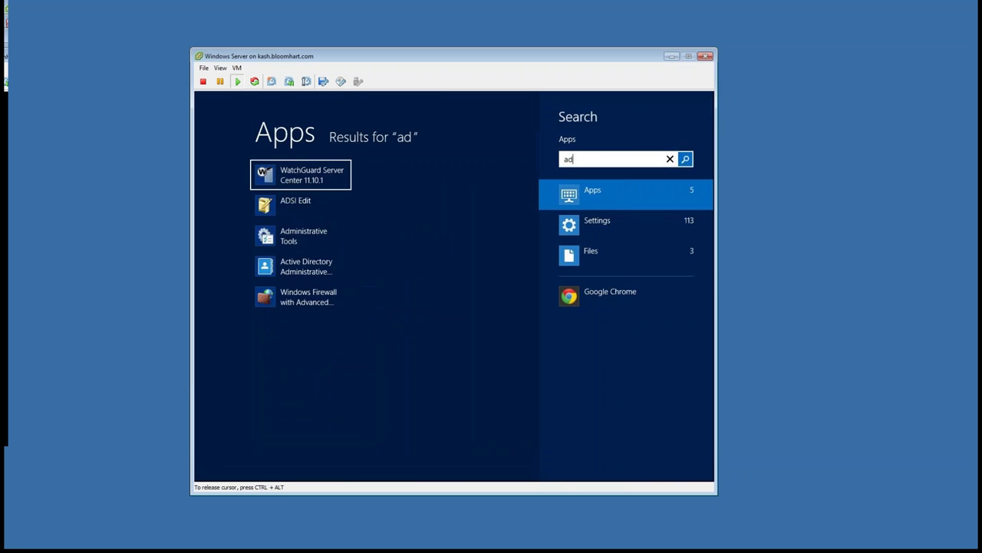
pyautogui.write('si')
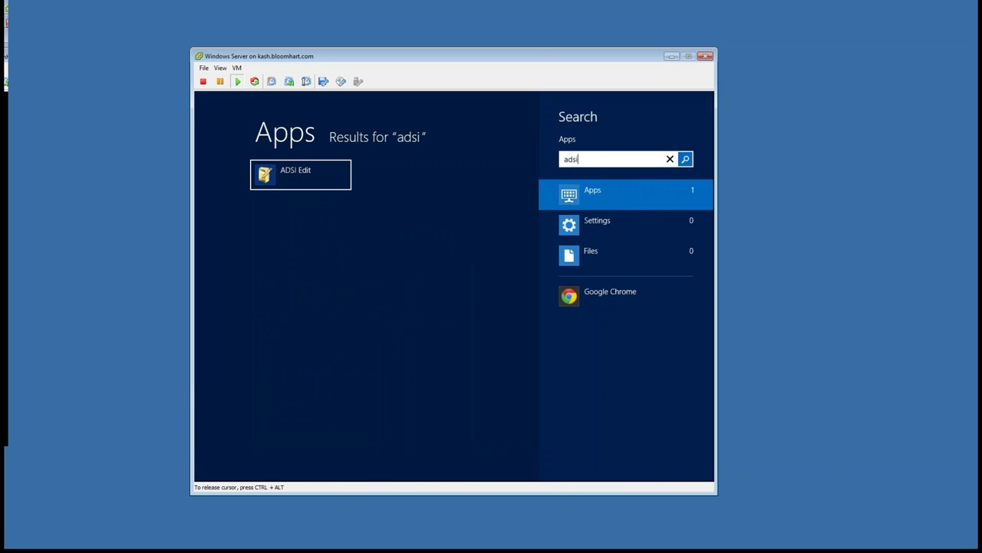
pyautogui.press('Return')
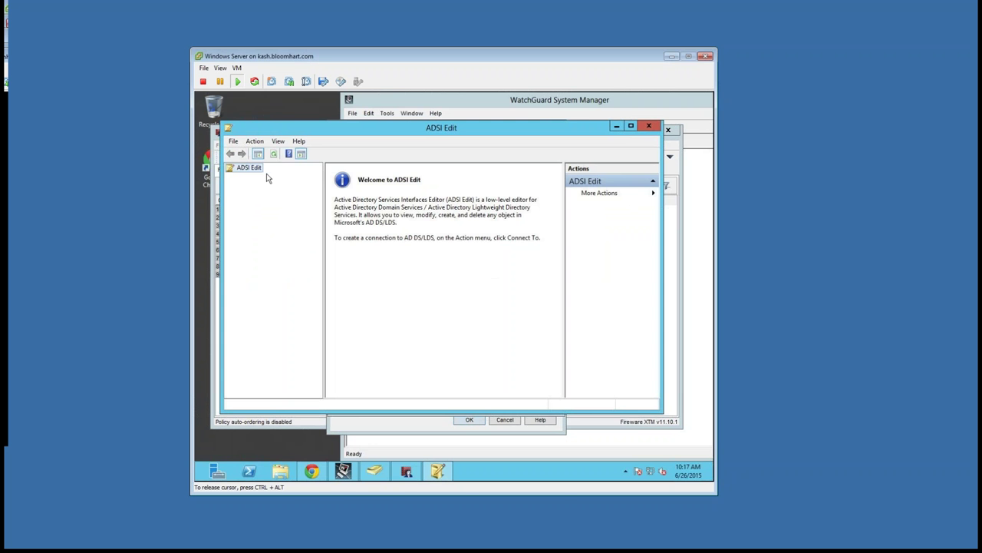
# - Connect ADSI Edit to the default naming context and expand DC=watchguard-lab,DC=com
pyautogui.rightClick(264, 169)
pyautogui.click(292, 172)
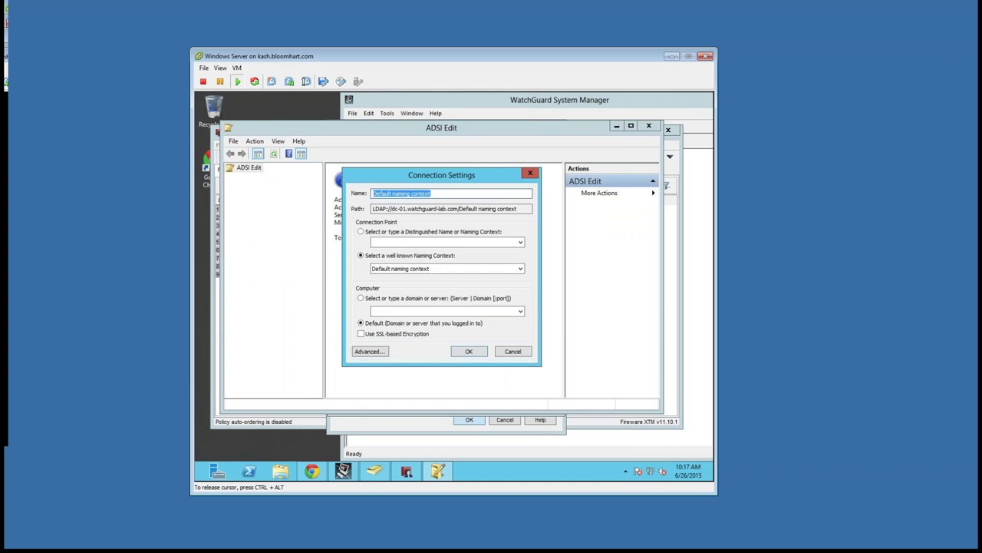
pyautogui.click(467, 351)
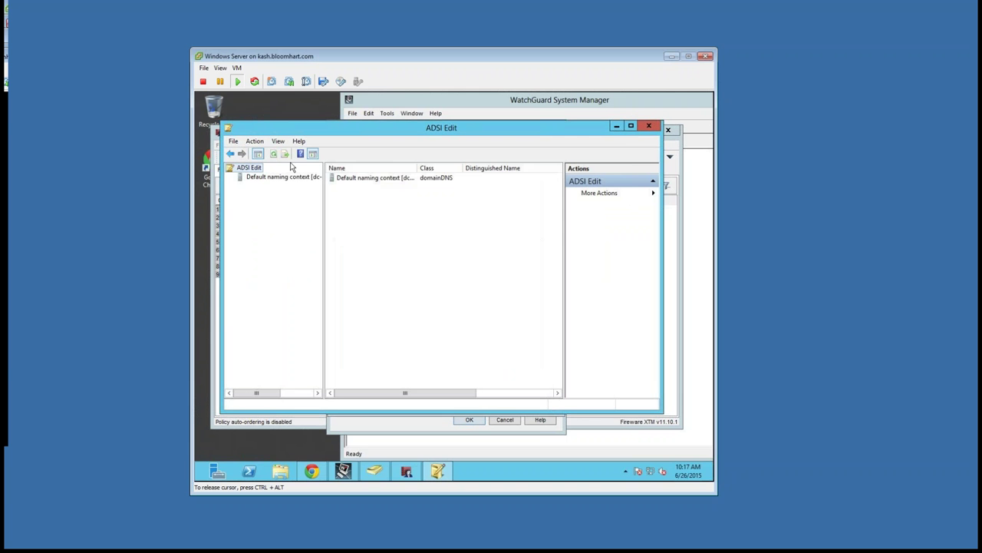
pyautogui.doubleClick(276, 178)
pyautogui.doubleClick(284, 186)
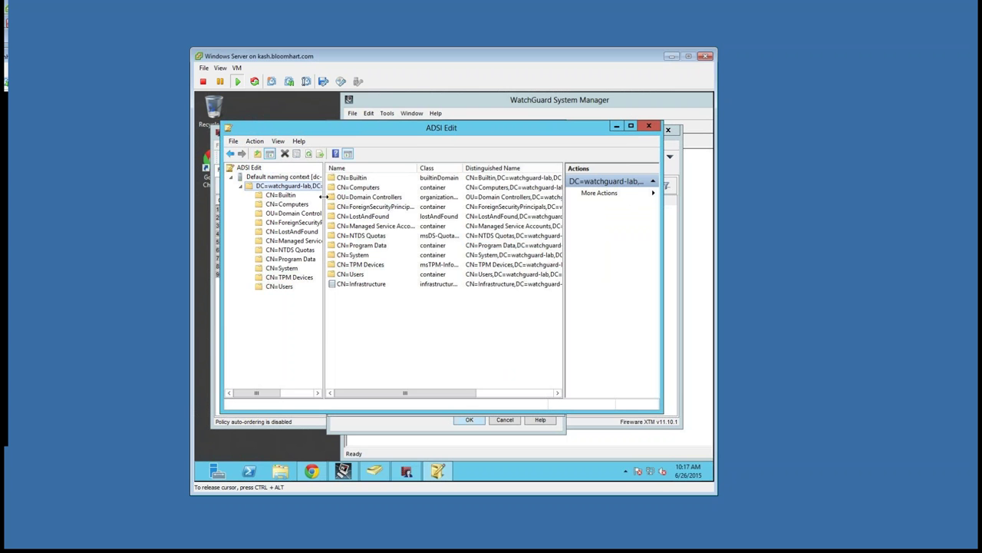
pyautogui.moveTo(323, 202); pyautogui.dragTo(368, 201)
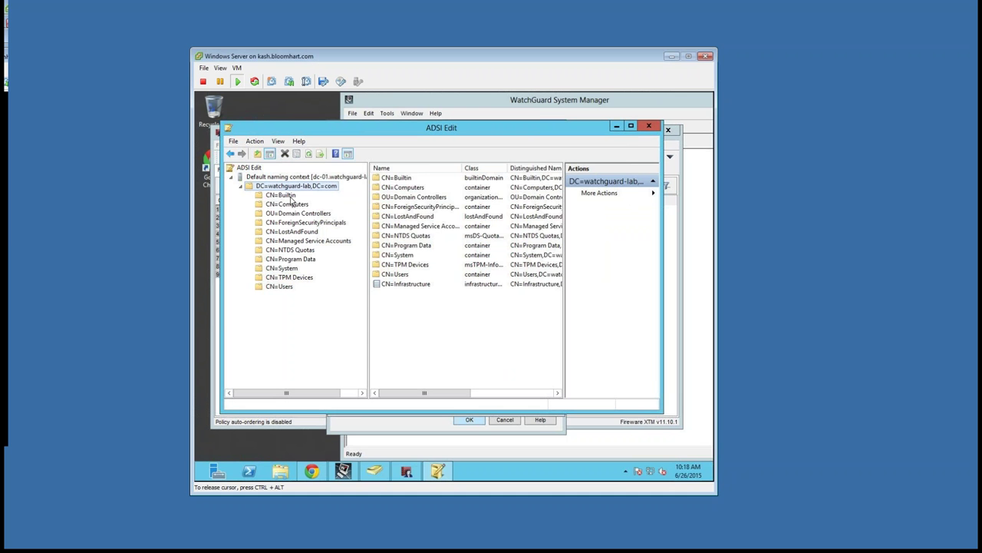
pyautogui.moveTo(316, 135); pyautogui.dragTo(366, 207)
# - Select the full Search Base value in the WatchGuard domain settings, then bring ADSI Edit back
pyautogui.click(698, 198)
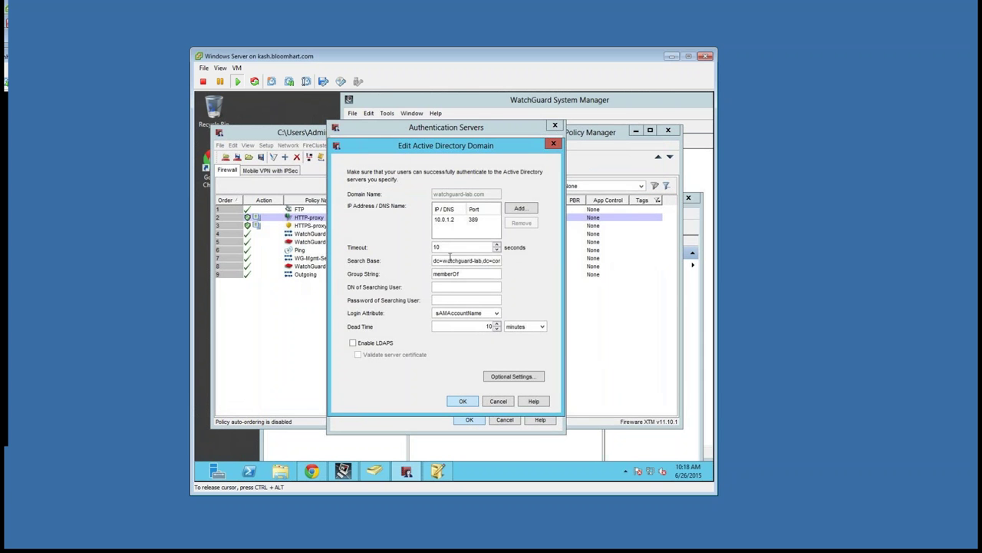
pyautogui.doubleClick(450, 260)
pyautogui.click(343, 470)
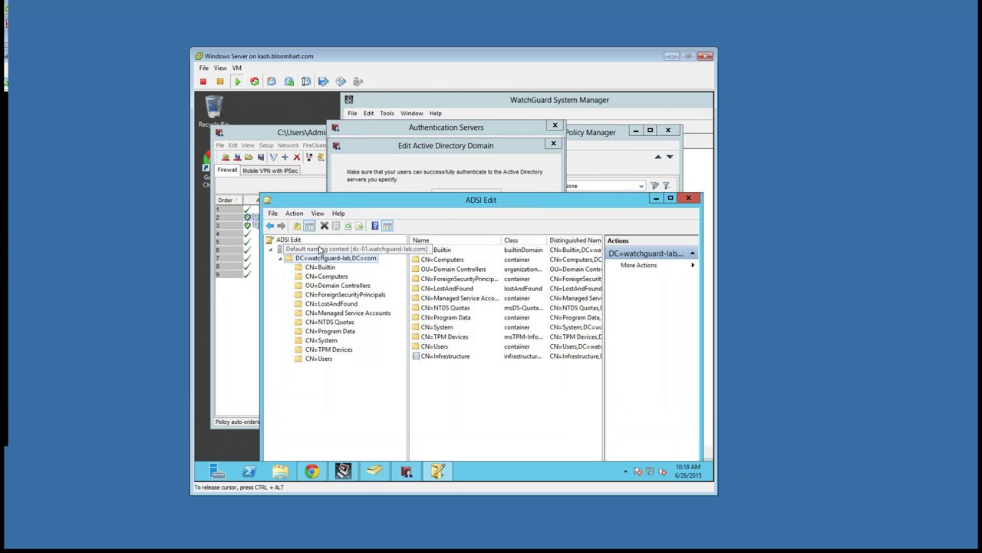
pyautogui.moveTo(346, 201); pyautogui.dragTo(312, 143)
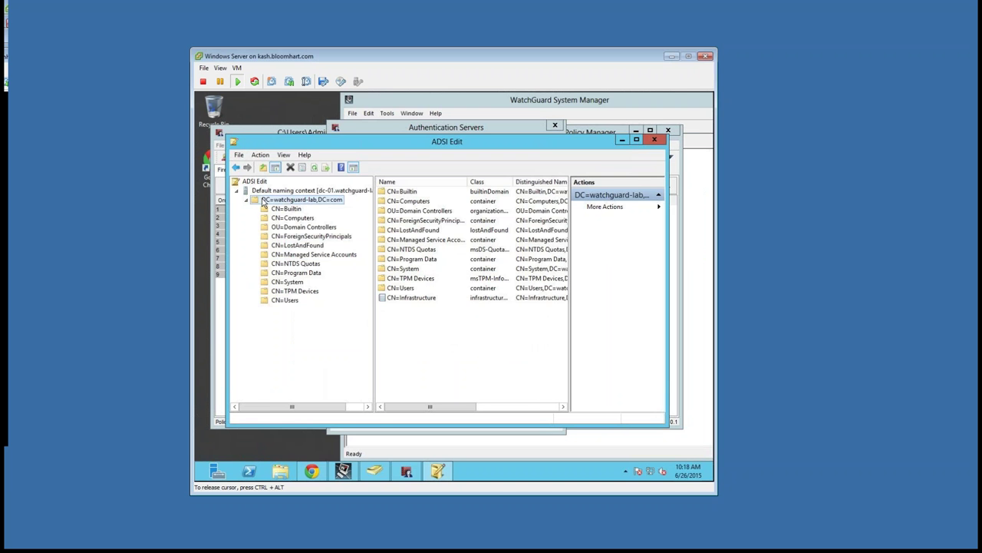
# - Copy the distinguishedName value DC=watchguard-lab,DC=com from the domain node's properties
pyautogui.rightClick(330, 205)
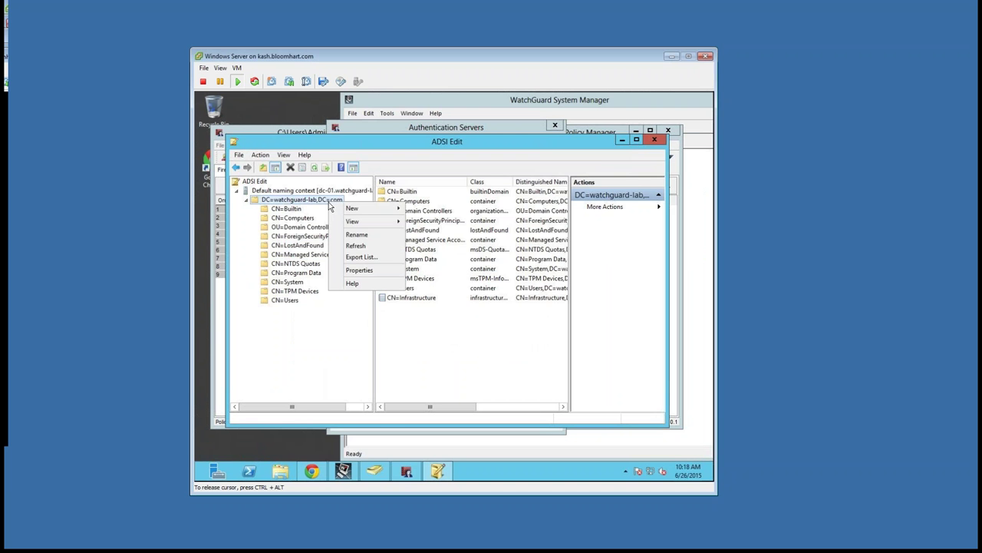
pyautogui.click(359, 271)
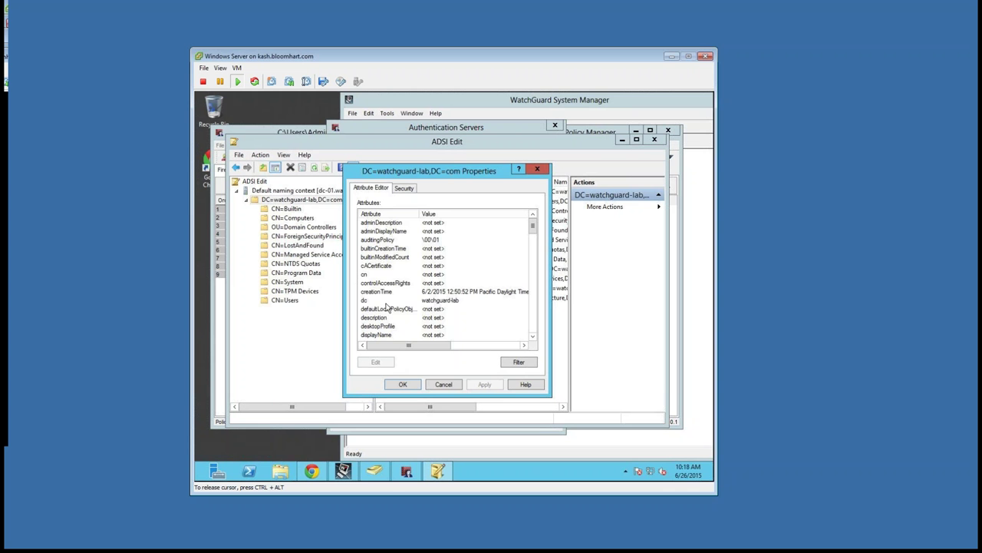
pyautogui.click(535, 322)
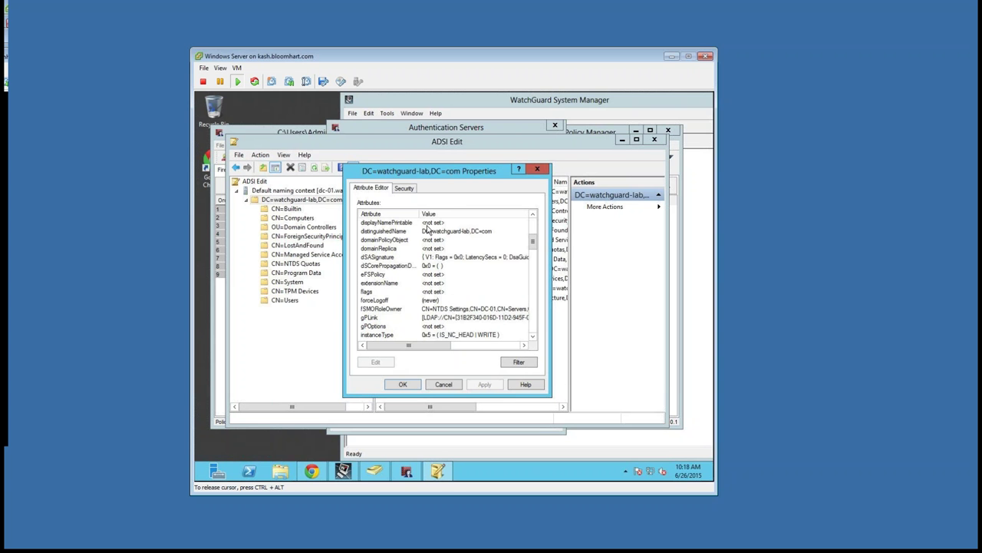
pyautogui.click(426, 232)
pyautogui.doubleClick(424, 232)
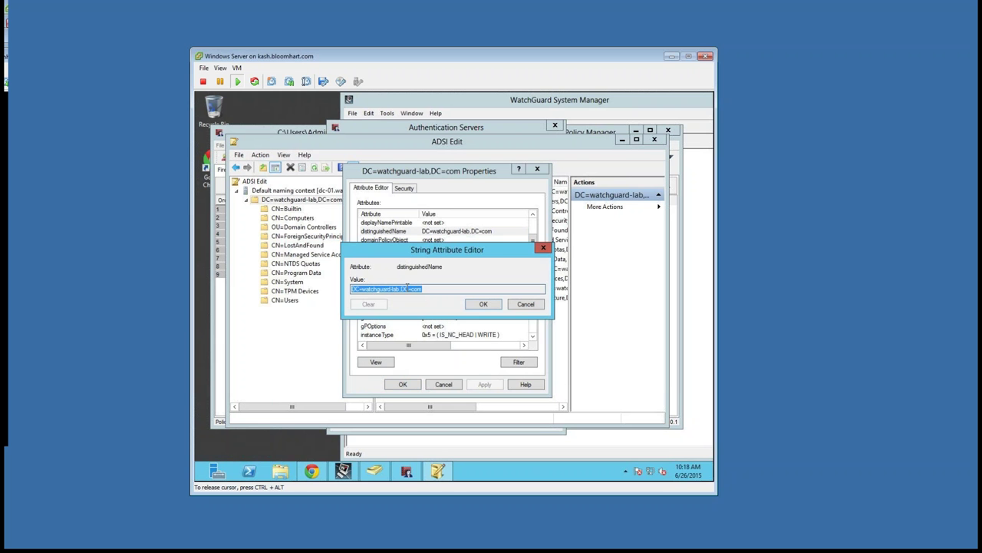
pyautogui.rightClick(416, 289)
pyautogui.click(432, 322)
# - Close the ADSI Edit dialogs and return to the WatchGuard domain settings
pyautogui.click(525, 304)
pyautogui.click(452, 386)
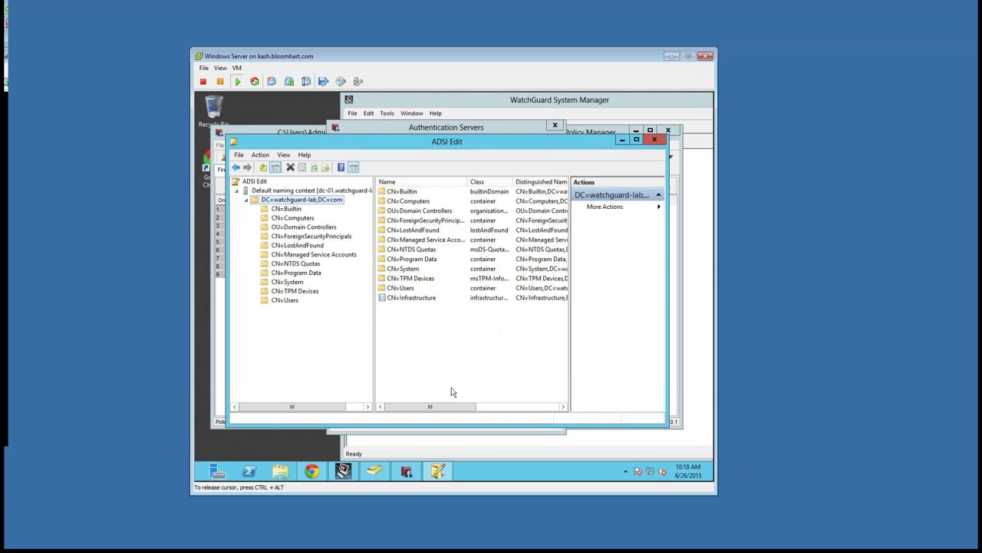
pyautogui.click(449, 132)
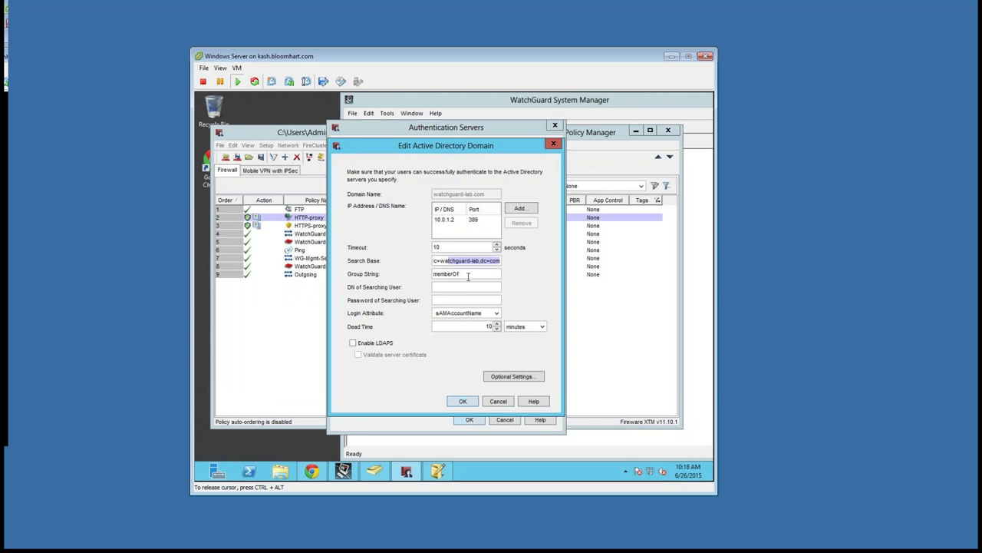
pyautogui.moveTo(467, 274); pyautogui.dragTo(433, 274)
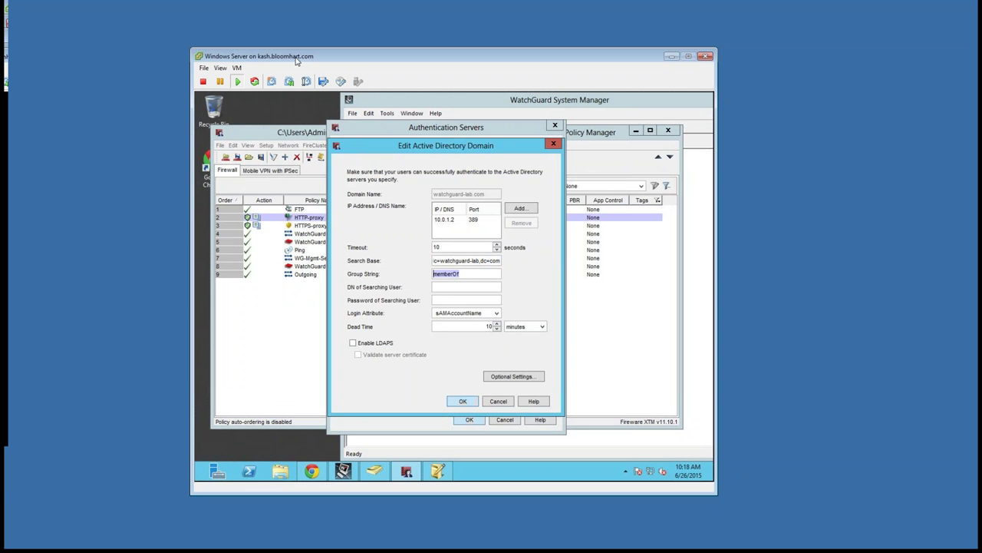
pyautogui.moveTo(297, 61); pyautogui.dragTo(294, 52)
pyautogui.click(220, 59)
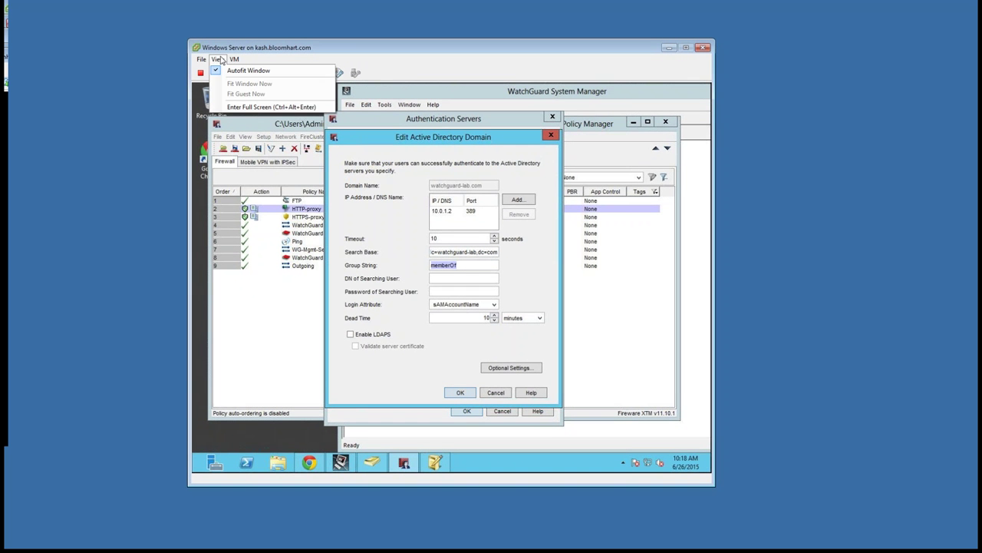
pyautogui.click(271, 106)
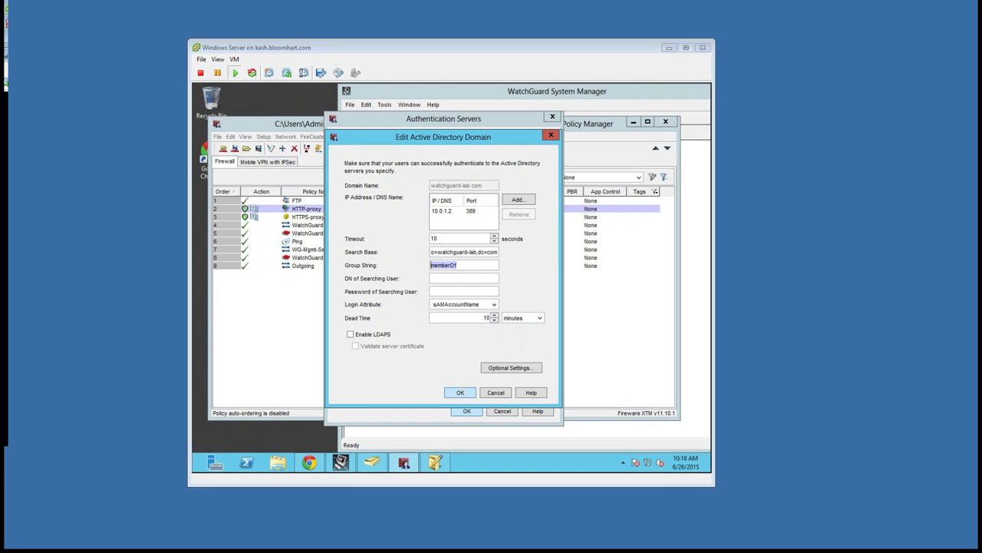
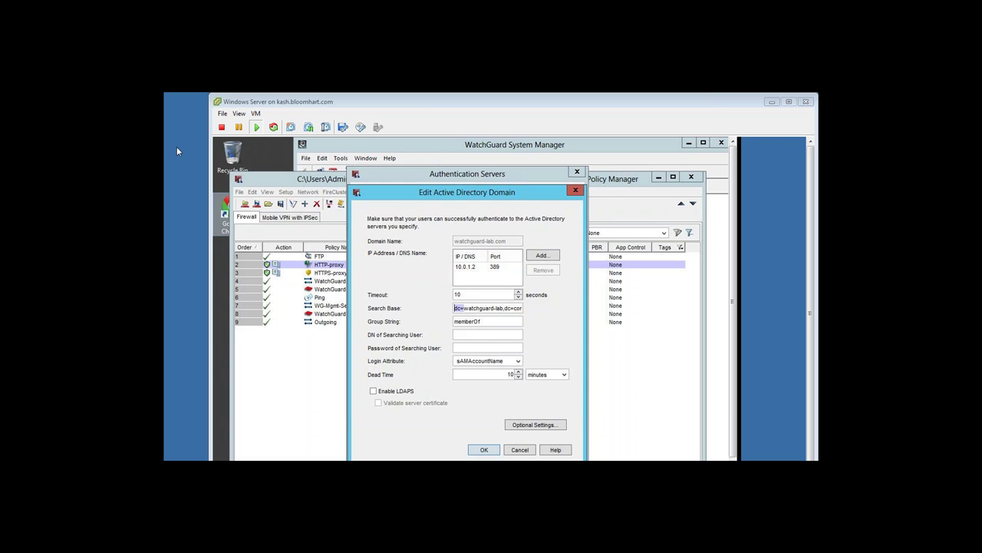
# - Leave the domain's Search Base field and bring the ADSI Edit console to the front
pyautogui.click(352, 254)
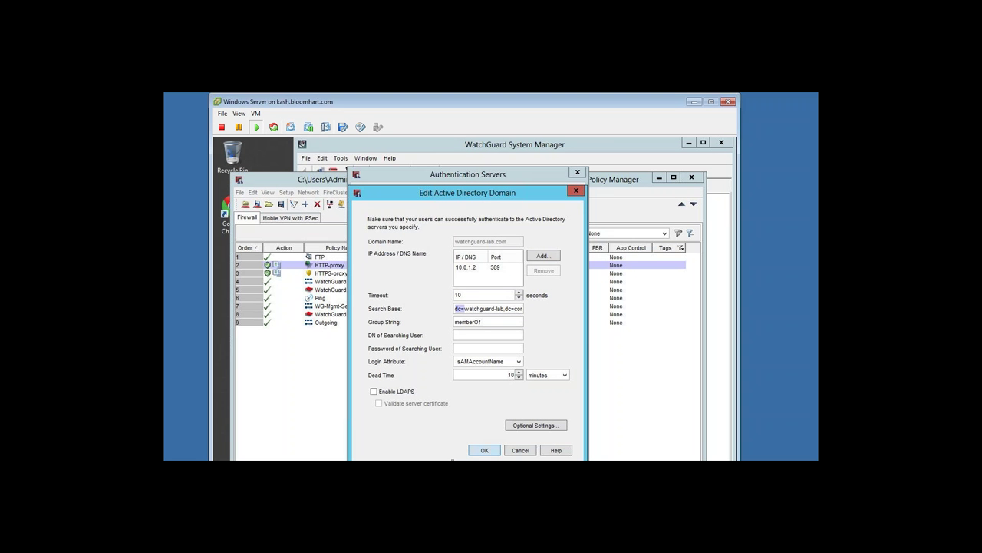
pyautogui.moveTo(464, 309); pyautogui.dragTo(466, 308)
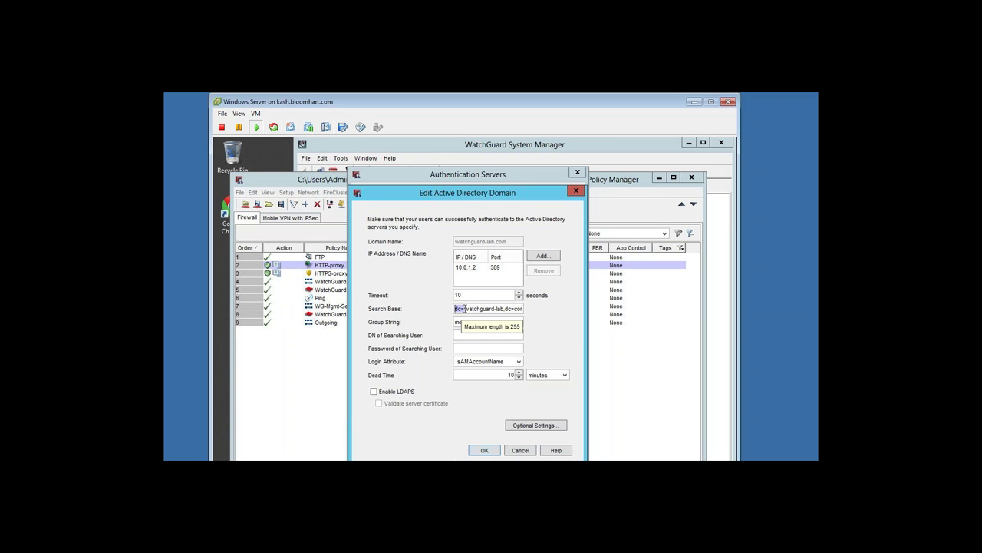
pyautogui.hotkey('alt', 'Tab')
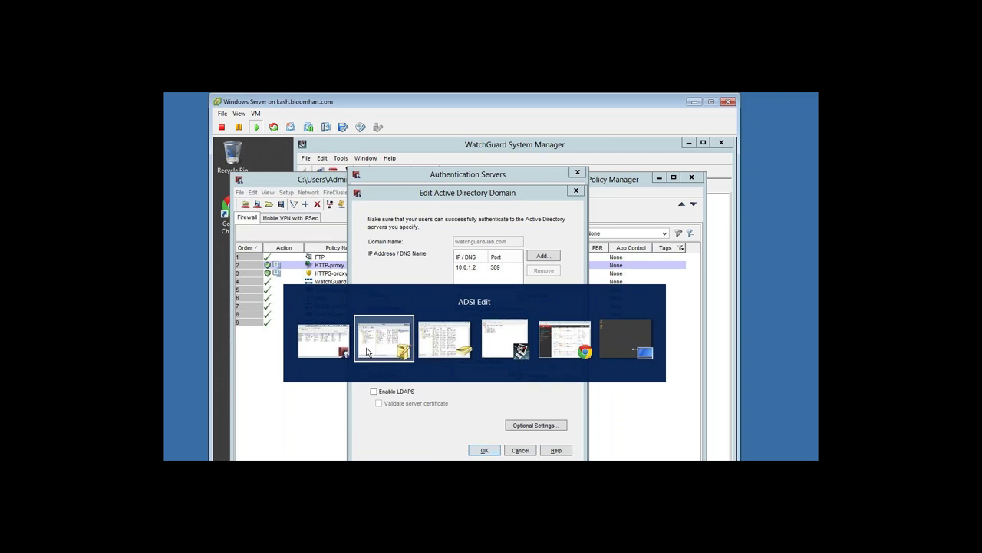
pyautogui.click(358, 351)
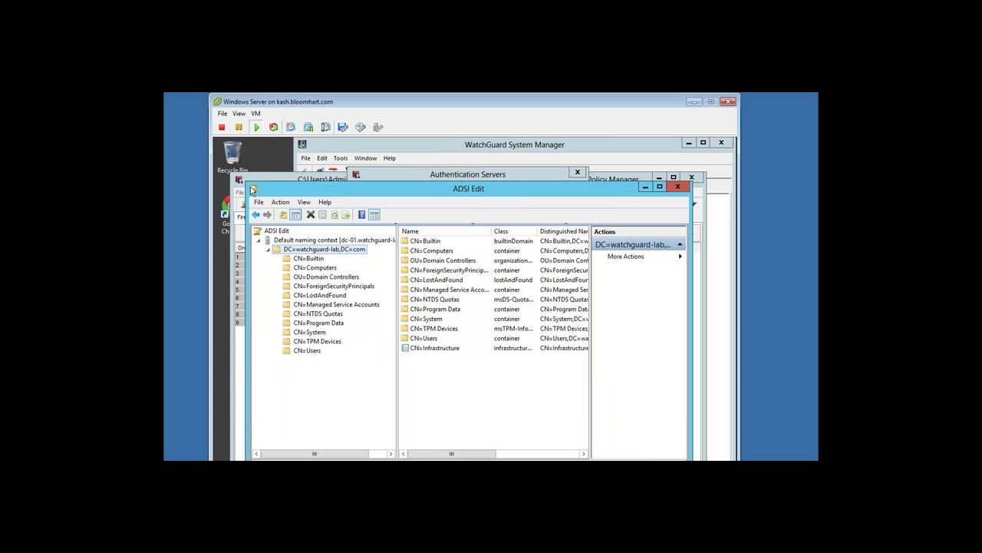
# - Relaunch ADSI Edit and expand DC=watchguard-lab,DC=com to show the CN=Users container
pyautogui.doubleClick(248, 188)
pyautogui.press('super')
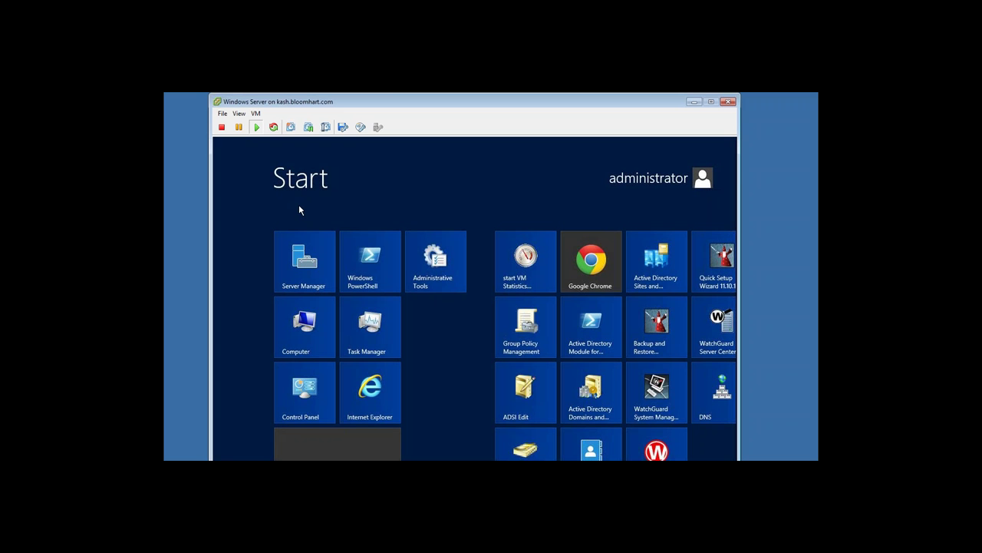
pyautogui.write('adsi')
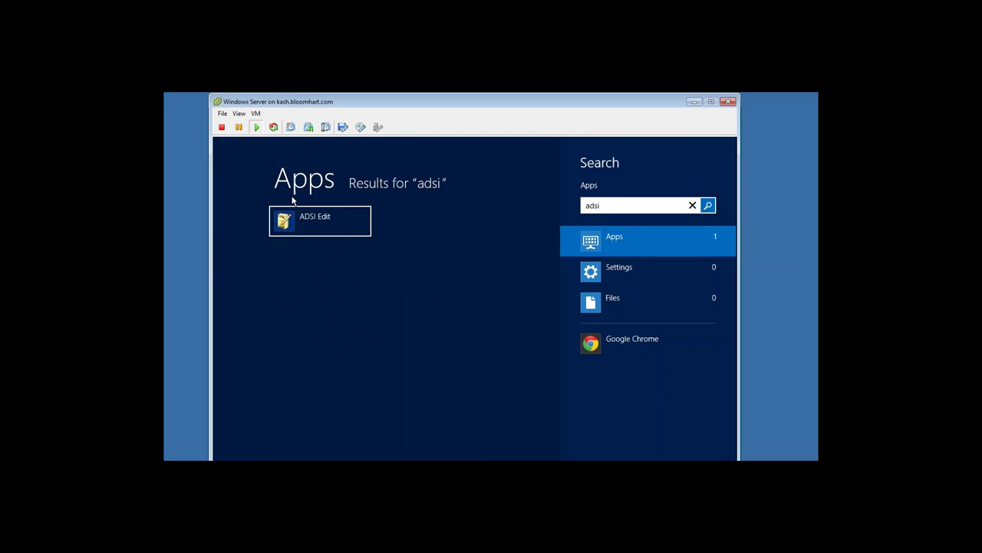
pyautogui.click(298, 217)
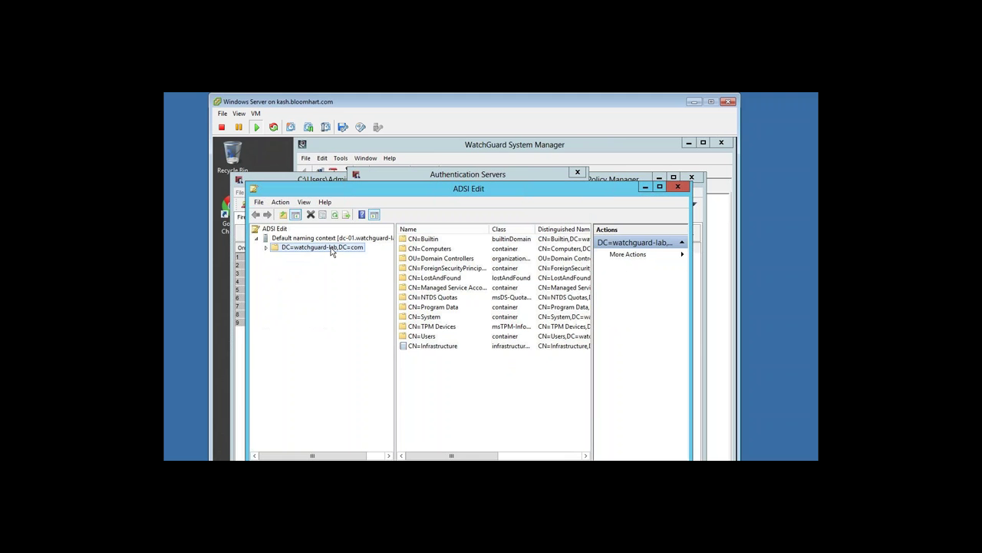
pyautogui.doubleClick(328, 248)
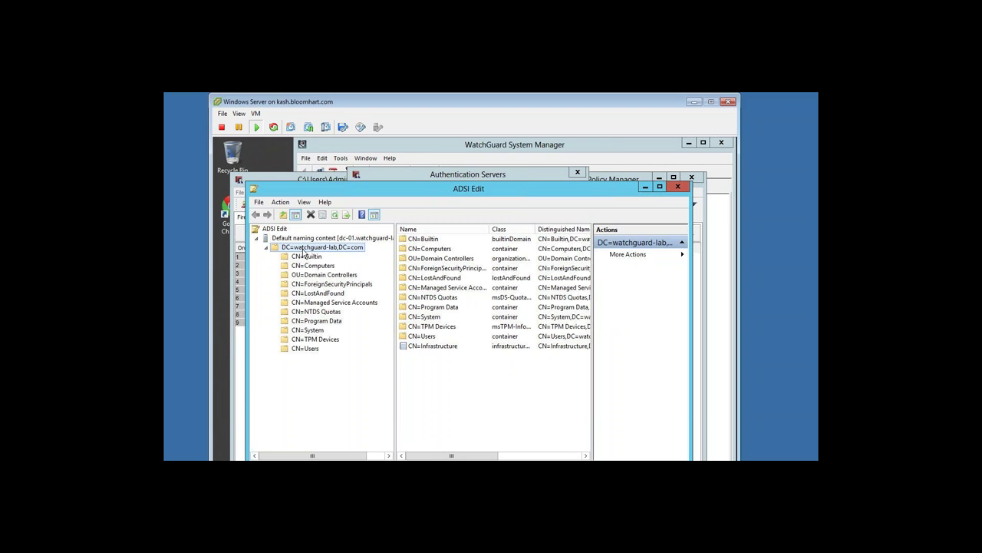
pyautogui.click(308, 352)
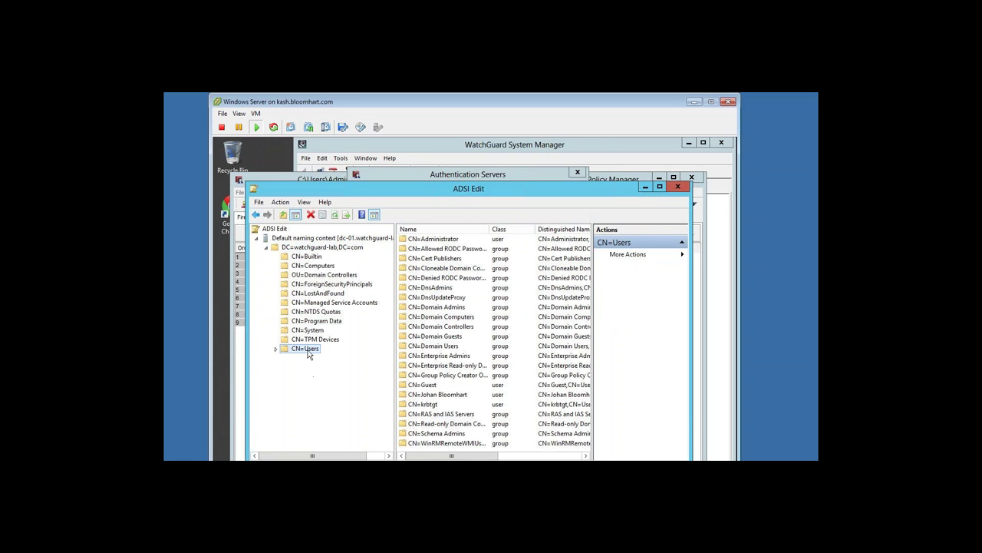
# - Copy CN=Users' distinguishedName, CN=Users,DC=watchguard-lab,DC=com, and return to the domain dialog
pyautogui.rightClick(308, 352)
pyautogui.click(351, 452)
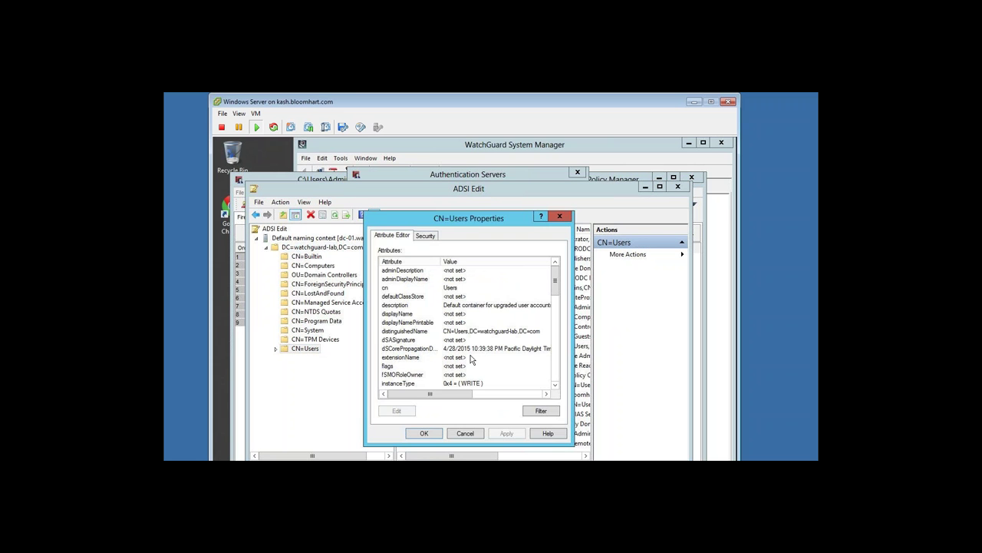
pyautogui.click(555, 365)
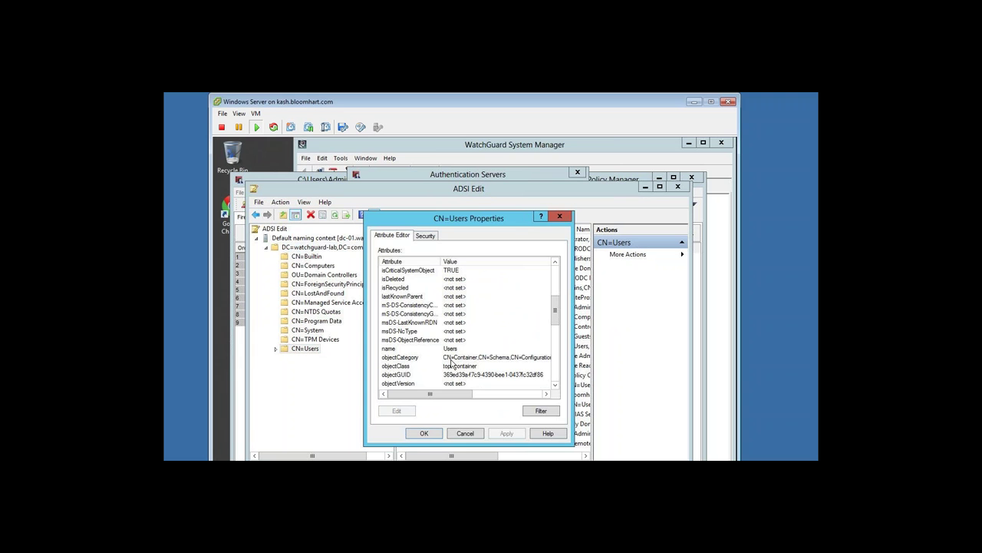
pyautogui.click(557, 291)
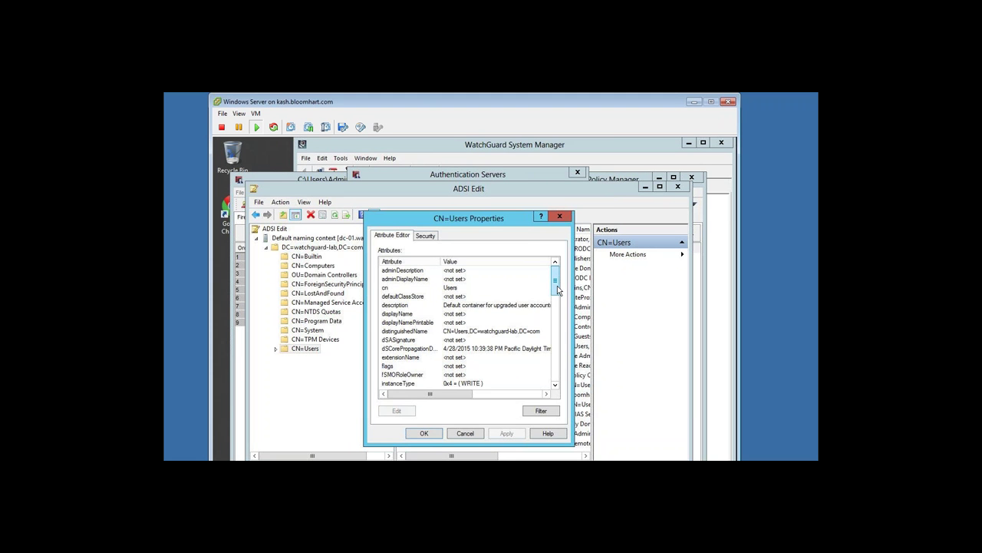
pyautogui.doubleClick(471, 332)
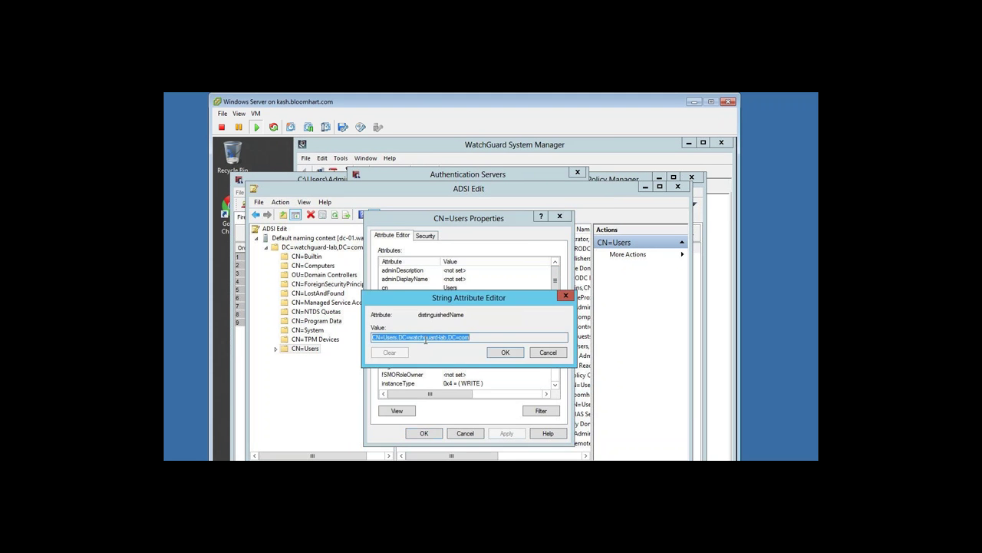
pyautogui.rightClick(426, 338)
pyautogui.click(449, 369)
pyautogui.click(441, 178)
pyautogui.moveTo(505, 309); pyautogui.dragTo(526, 310)
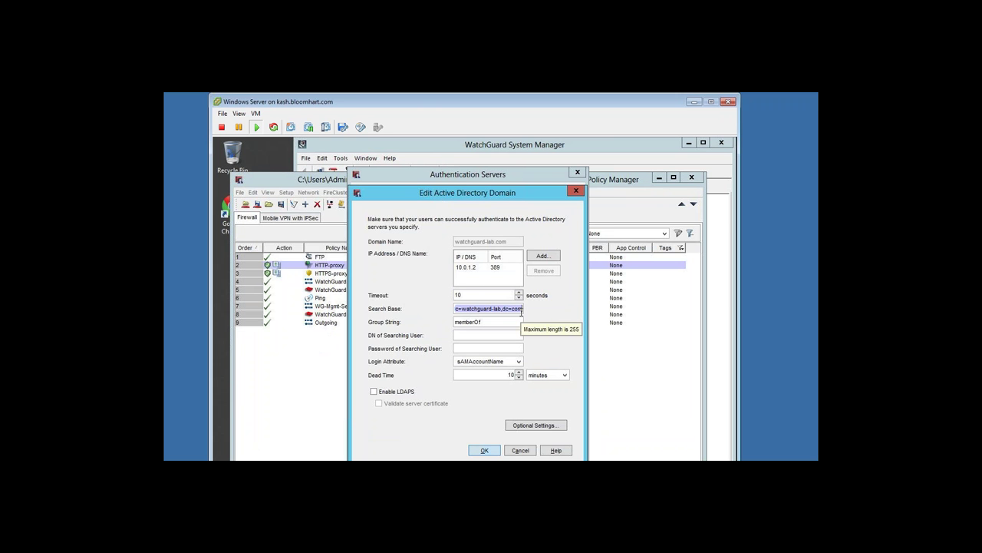
# - Enable LDAPS on watchguard-lab.com and decline the default port 636 prompt
pyautogui.moveTo(455, 309); pyautogui.dragTo(497, 310)
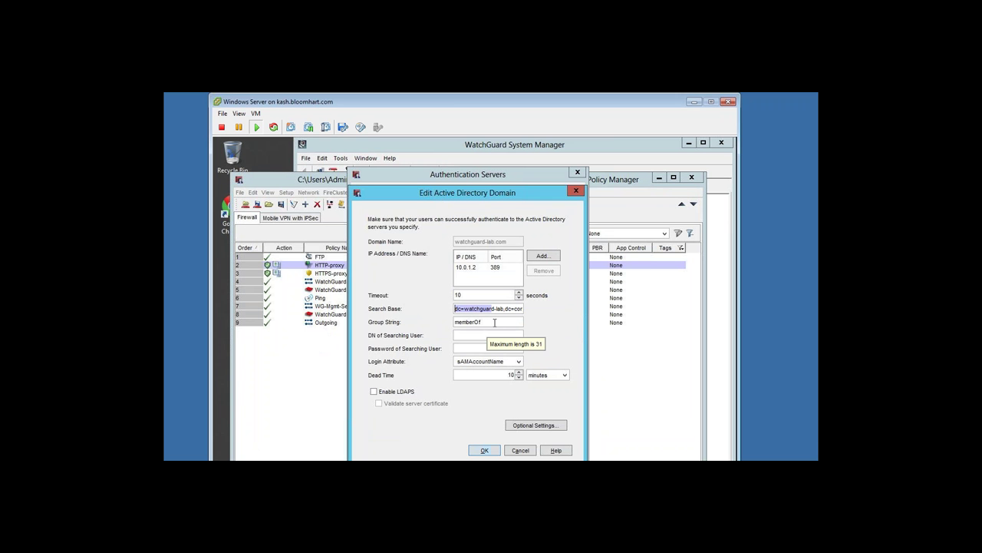
pyautogui.moveTo(494, 322); pyautogui.dragTo(431, 322)
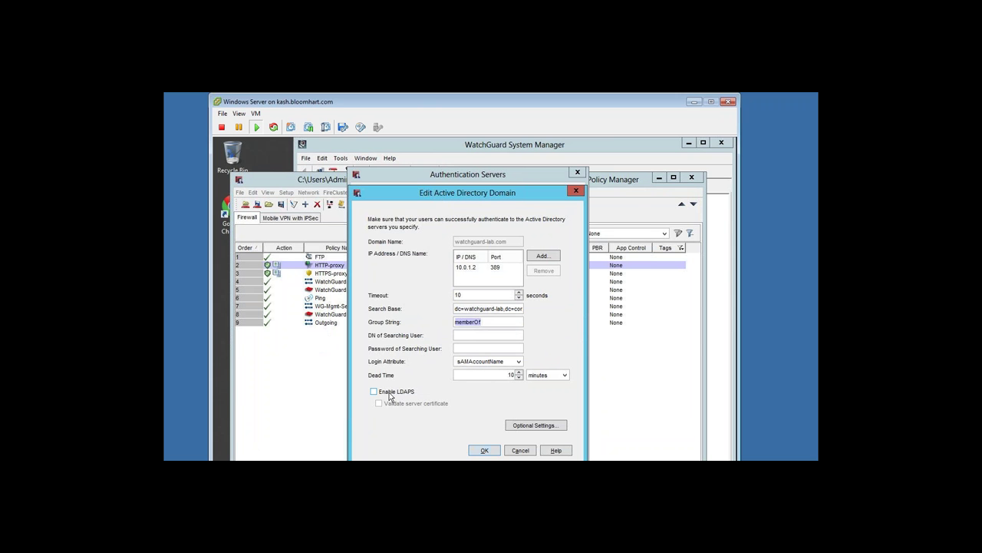
pyautogui.click(391, 395)
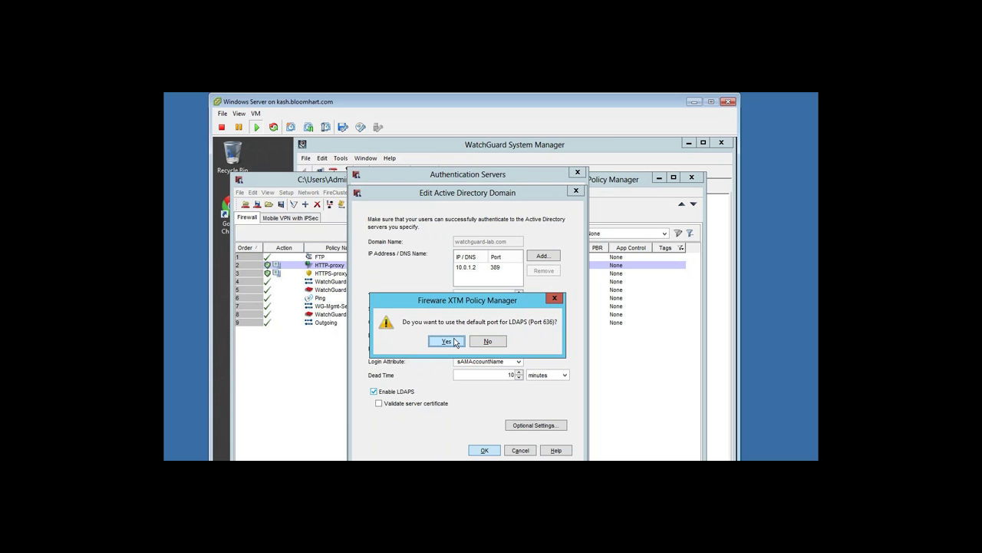
pyautogui.click(487, 343)
# - Cancel the watchguard-lab.com edits and add domain bloomhart.com with server 192.168.1.2, port 389
pyautogui.click(518, 451)
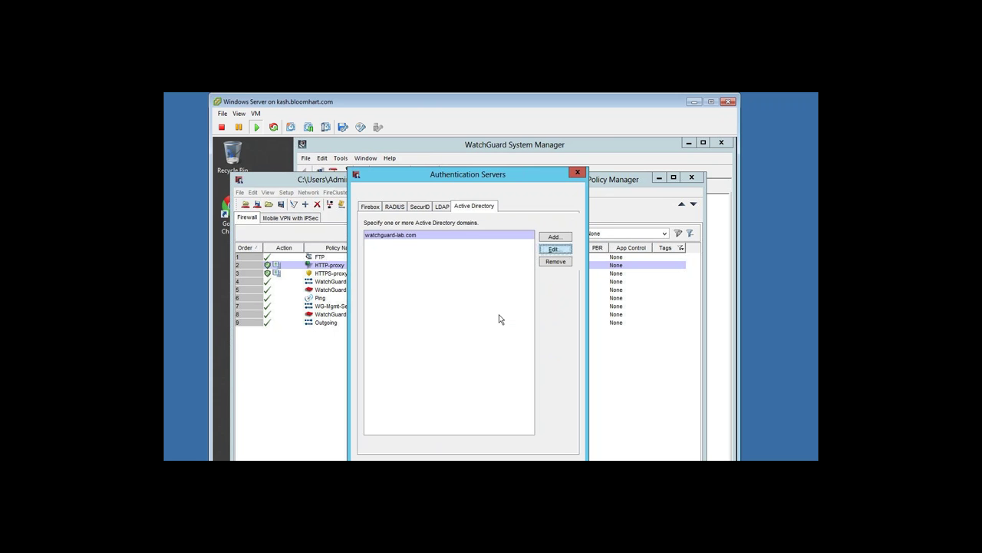
pyautogui.moveTo(414, 170); pyautogui.dragTo(386, 145)
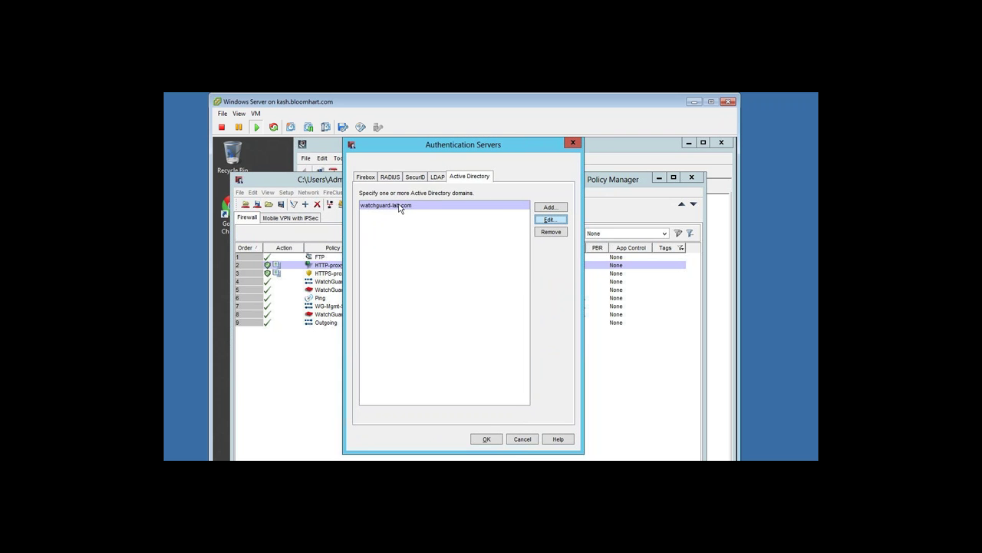
pyautogui.click(561, 207)
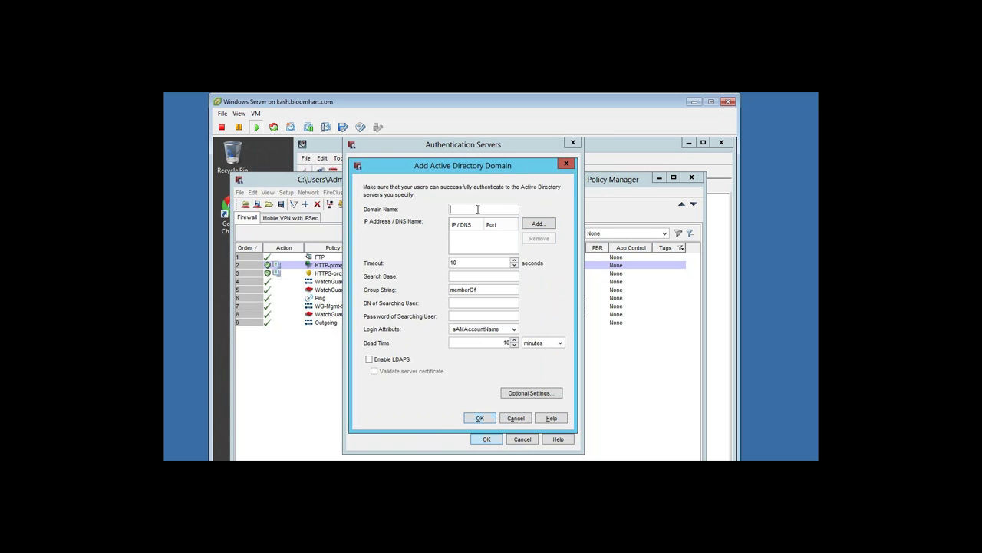
pyautogui.write('bloomhart.com')
pyautogui.click(539, 223)
pyautogui.press('Tab')
pyautogui.write('192.168. 1 .2')
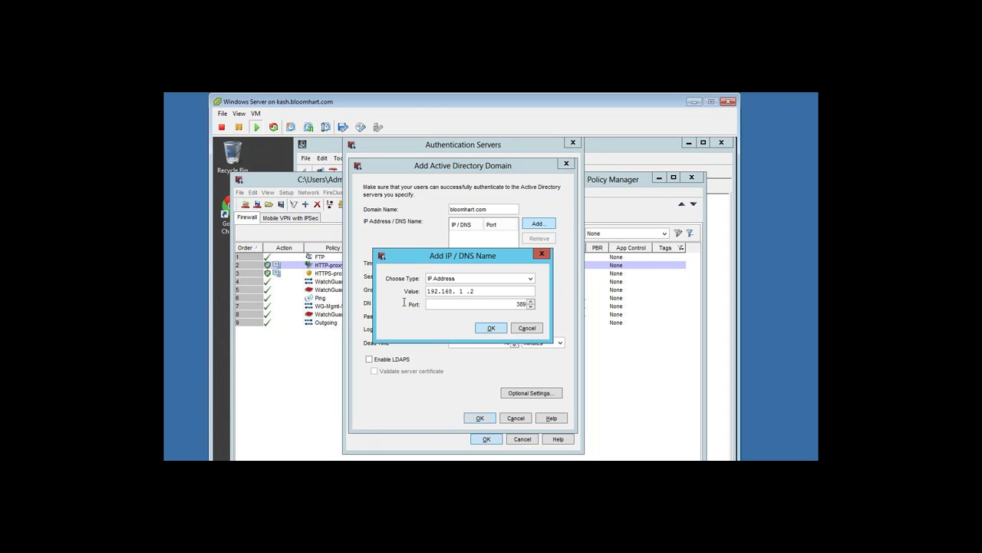
pyautogui.click(499, 327)
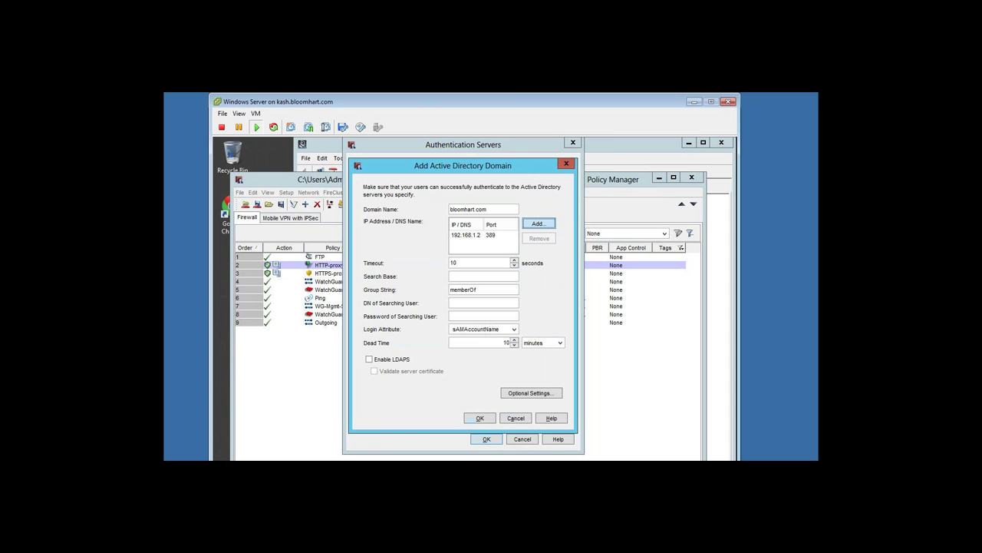
# - Set the bloomhart.com Search Base to dc=bloomhart,dc=com and save the domain
pyautogui.click(483, 422)
pyautogui.click(464, 309)
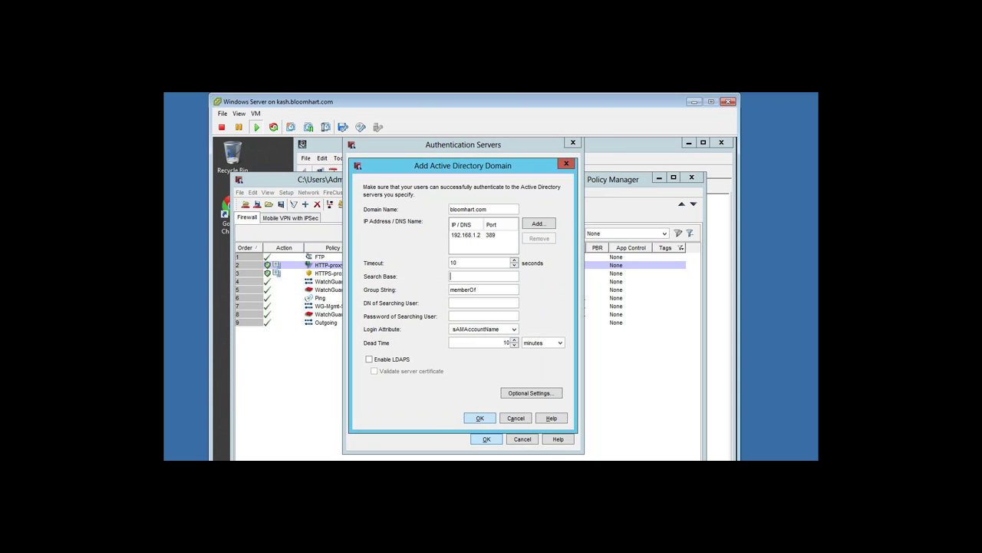
pyautogui.hotkey('ctrl', 'v')
pyautogui.doubleClick(477, 276)
pyautogui.hotkey('ctrl', 'a')
pyautogui.press('BackSpace')
pyautogui.write('dc=bloomhart.co')
pyautogui.press('BackSpace')
pyautogui.press('BackSpace')
pyautogui.press('BackSpace')
pyautogui.write(',dc=com')
pyautogui.press('Return')
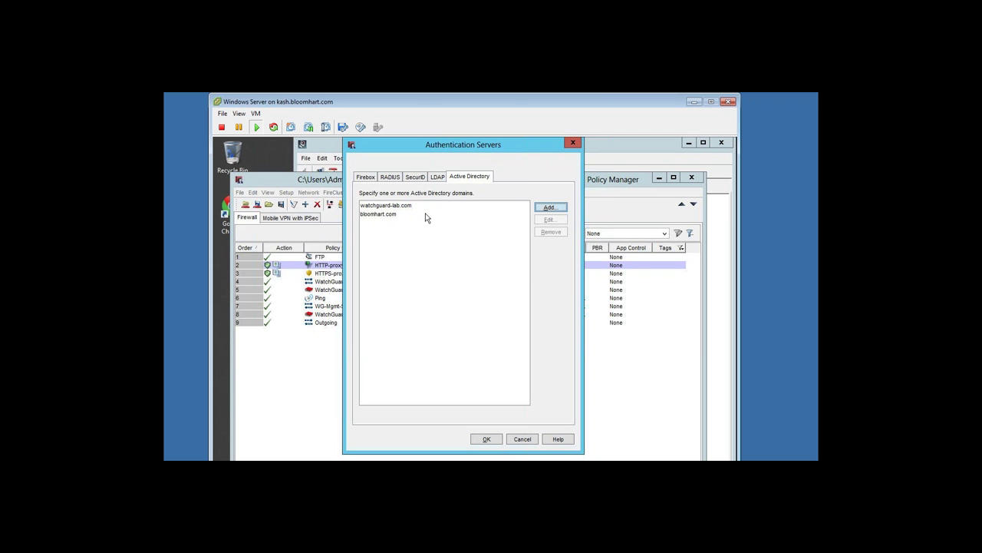
# - Confirm the Authentication Servers changes and switch away from Policy Manager
pyautogui.click(488, 440)
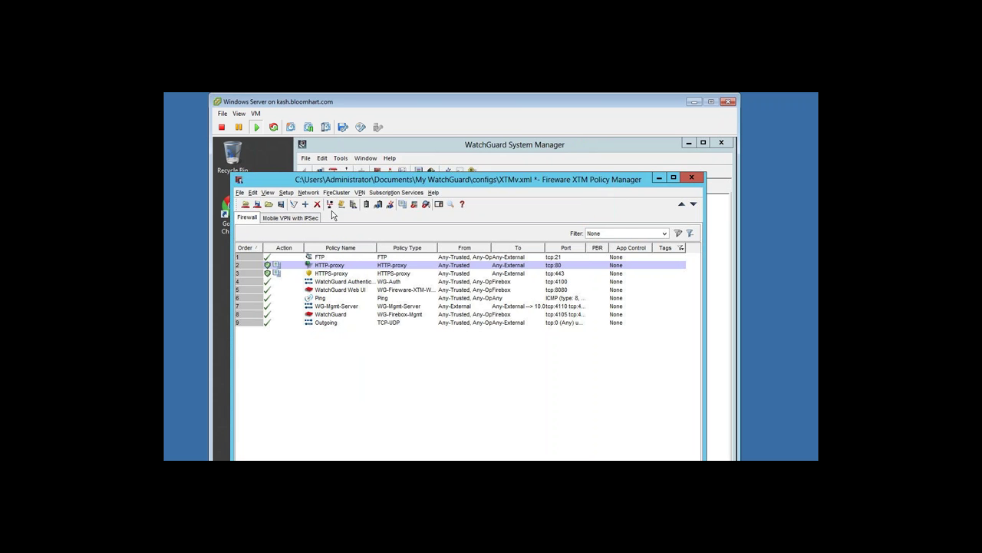
pyautogui.moveTo(327, 183); pyautogui.dragTo(329, 155)
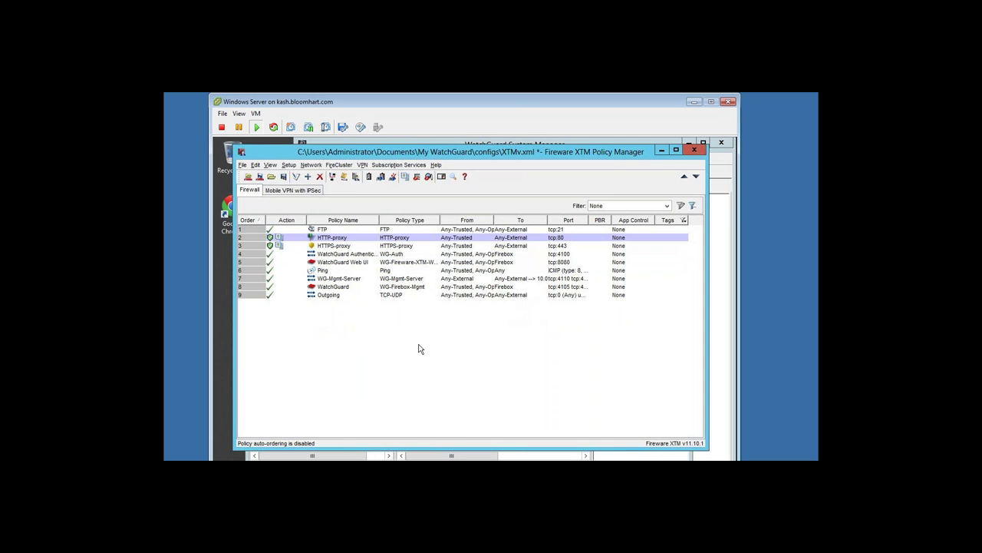
pyautogui.hotkey('alt', 'Tab')
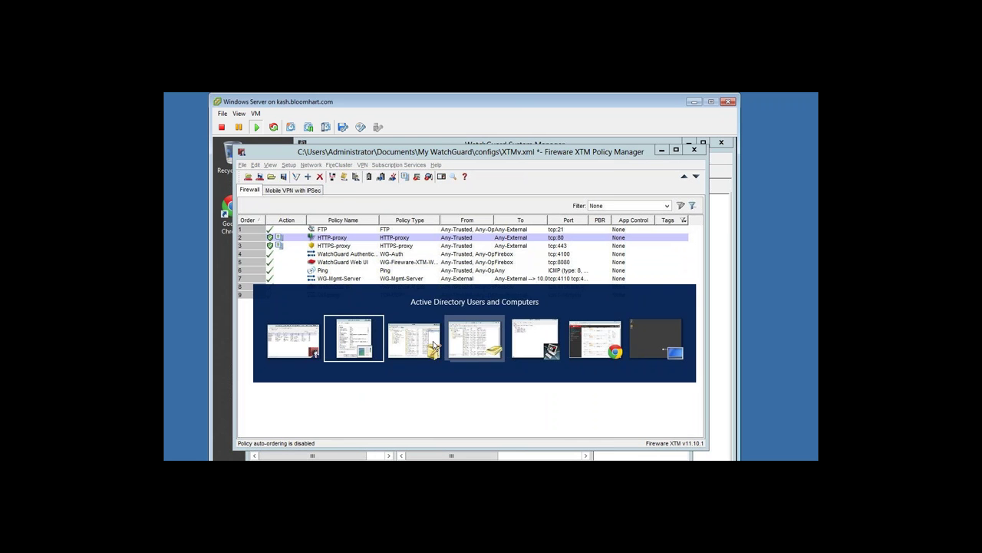
# - Create the global security group WatchGuardSSLVpn-USERS in the watchguard-lab.com Users container
pyautogui.click(472, 345)
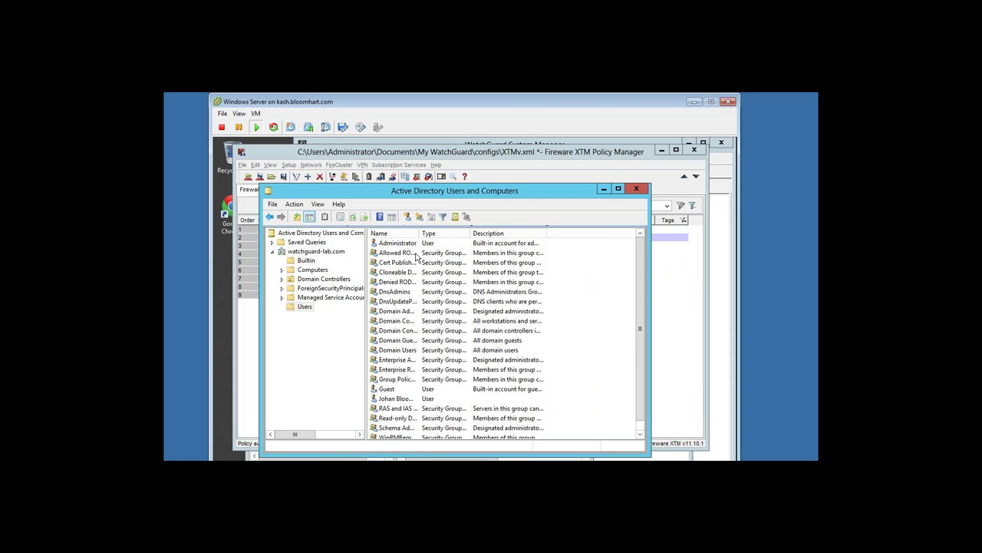
pyautogui.click(305, 252)
pyautogui.rightClick(304, 252)
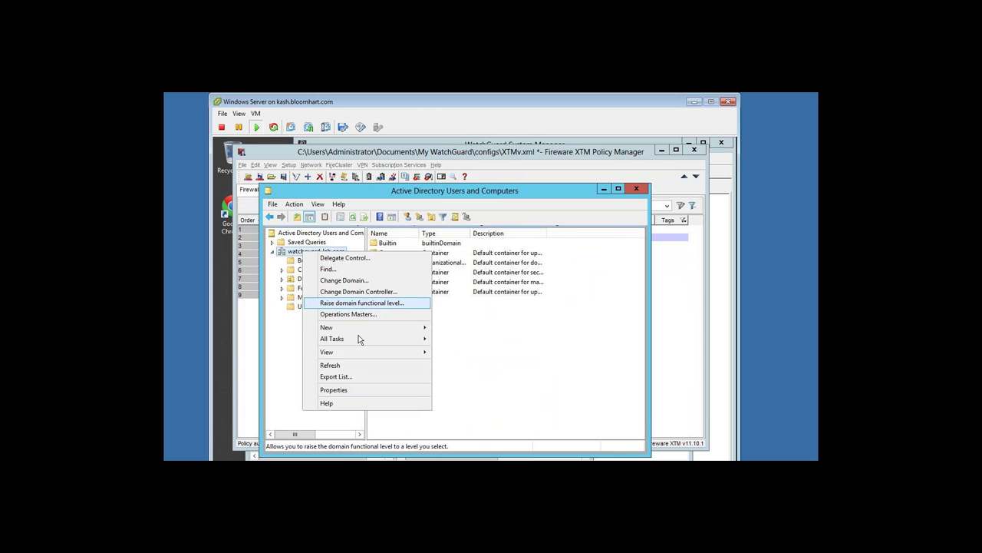
pyautogui.moveTo(378, 326)
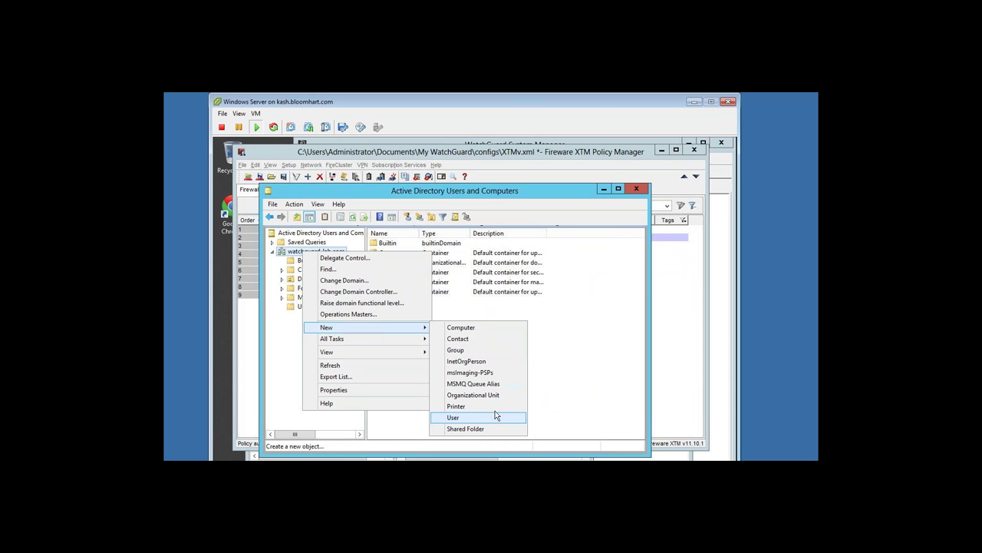
pyautogui.press('Escape')
pyautogui.press('Escape')
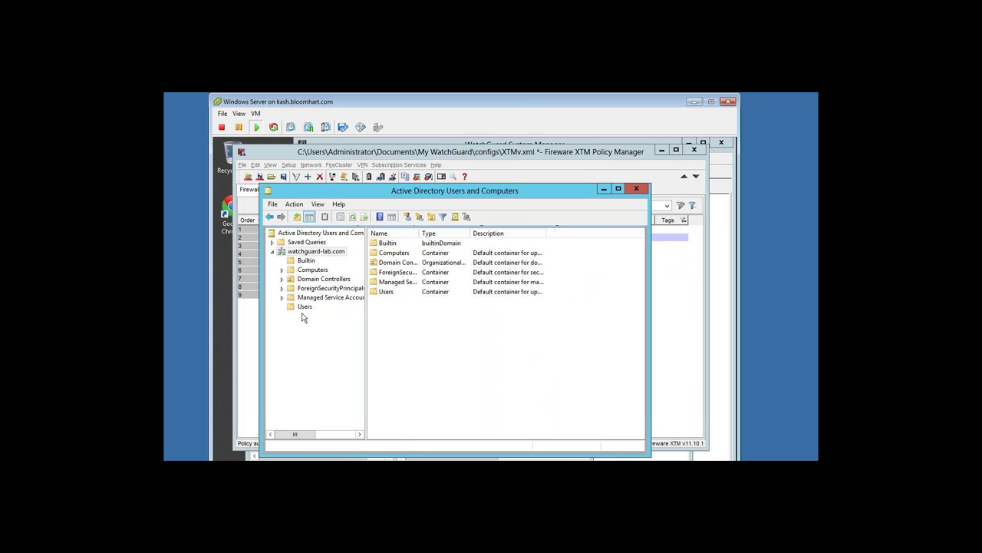
pyautogui.click(304, 306)
pyautogui.rightClick(304, 306)
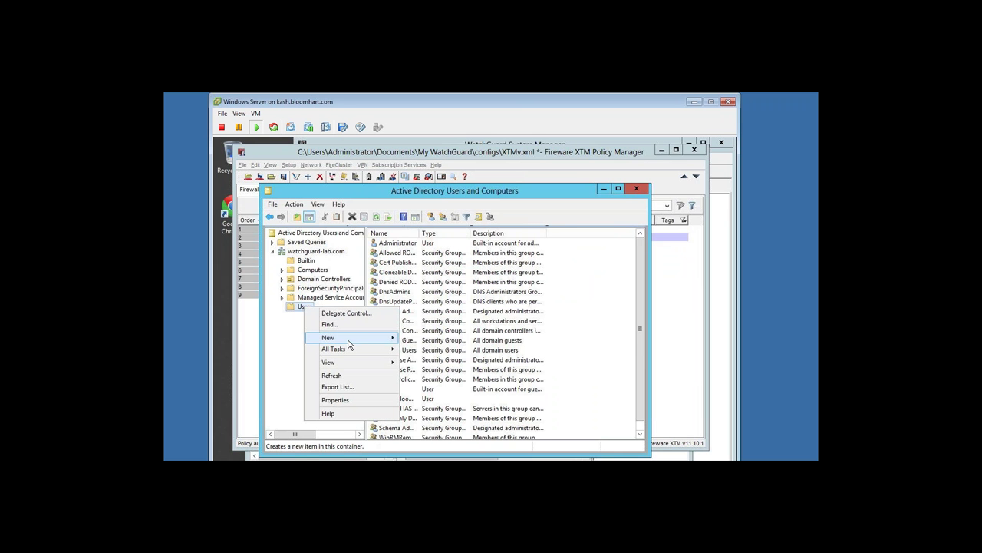
pyautogui.moveTo(348, 345)
pyautogui.click(446, 358)
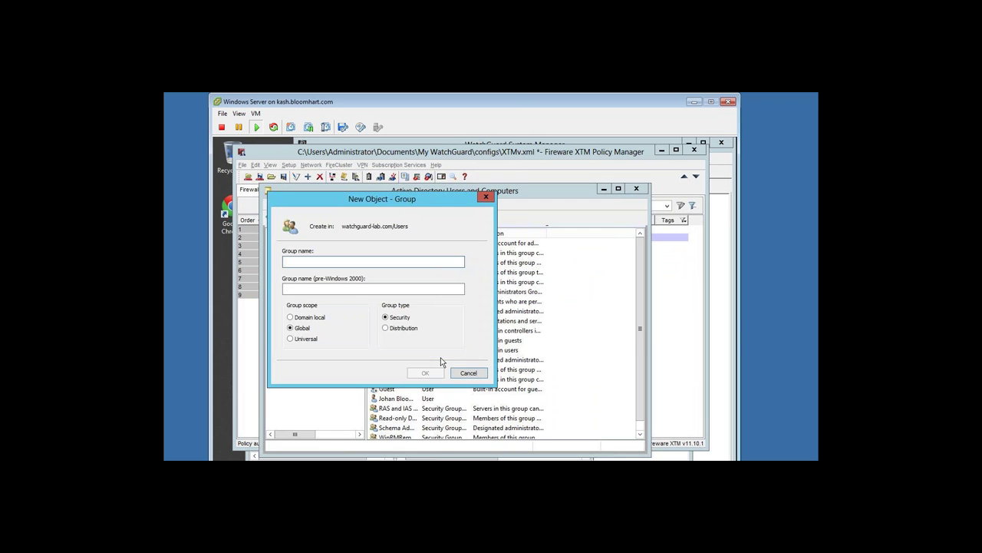
pyautogui.write('WatchGuardSS')
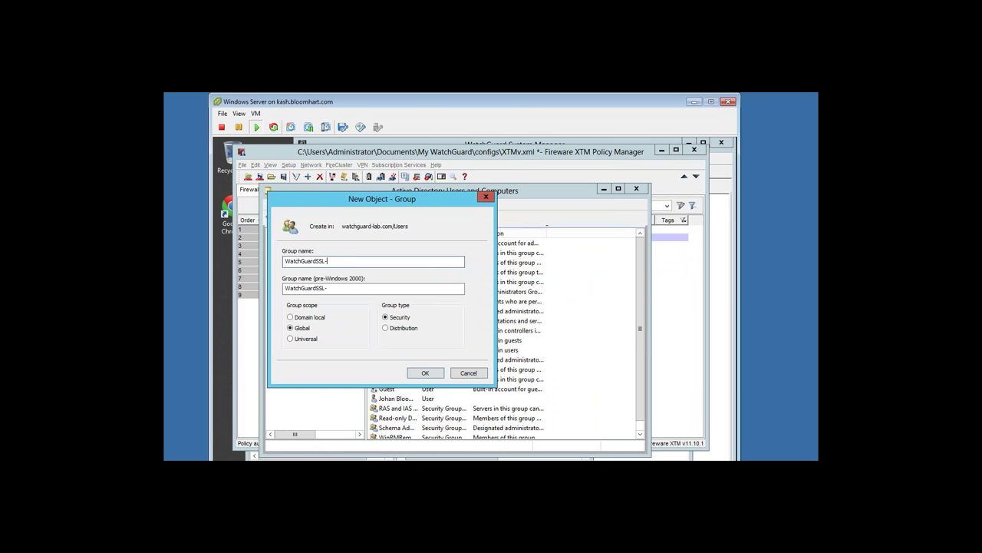
pyautogui.write('LVpn-USERS')
pyautogui.click(426, 373)
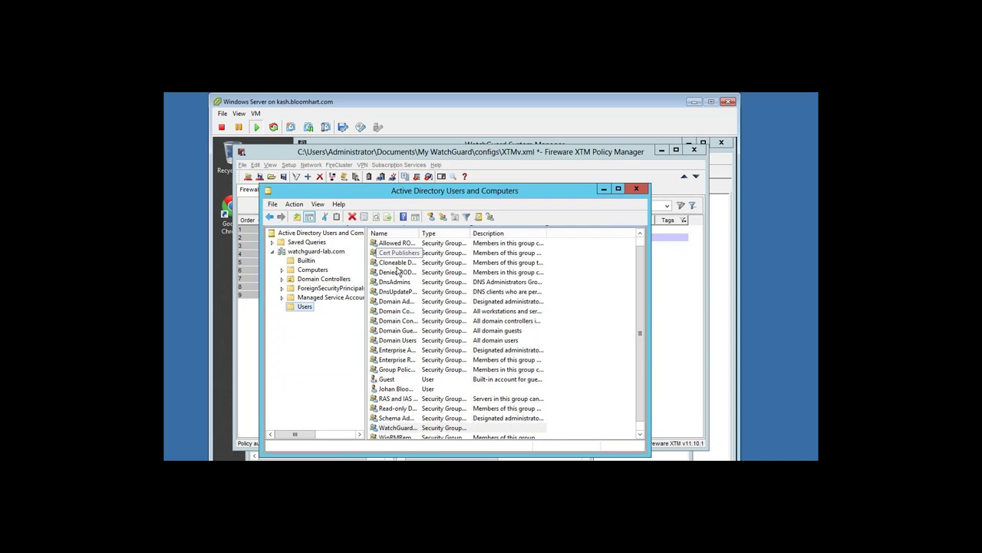
# - Add the domain user to WatchGuardSSLVpn-USERS members, then switch back to Policy Manager
pyautogui.doubleClick(466, 431)
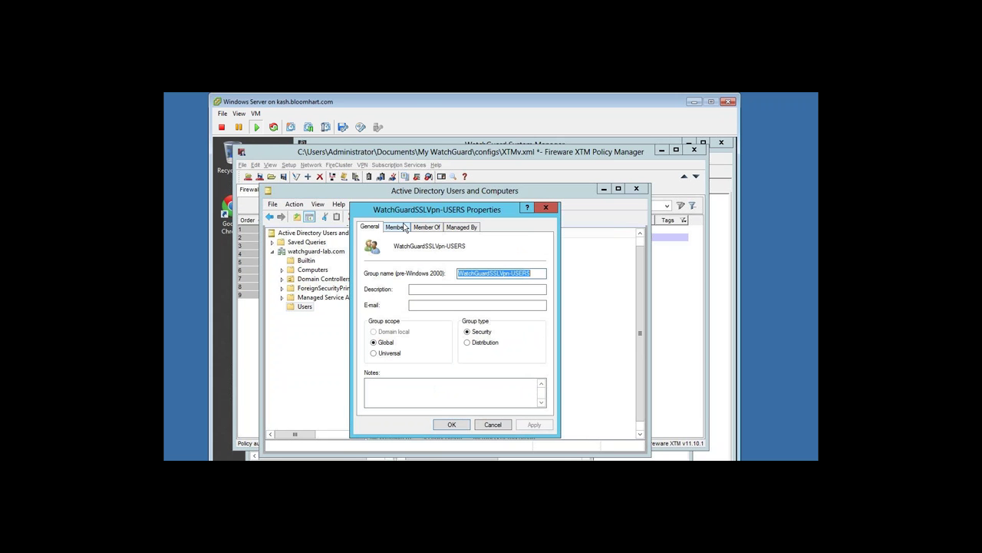
pyautogui.click(402, 227)
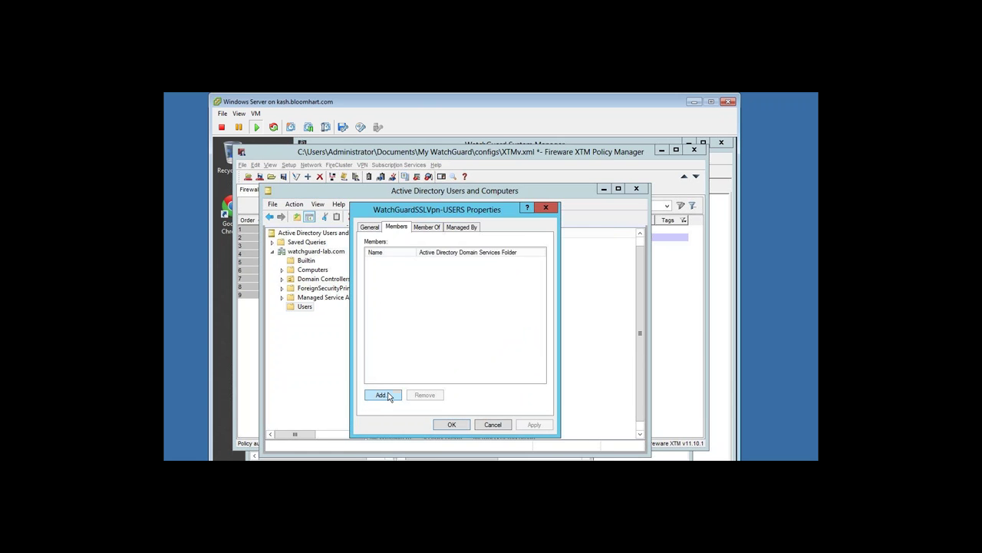
pyautogui.click(384, 395)
pyautogui.write('johan')
pyautogui.press('Return')
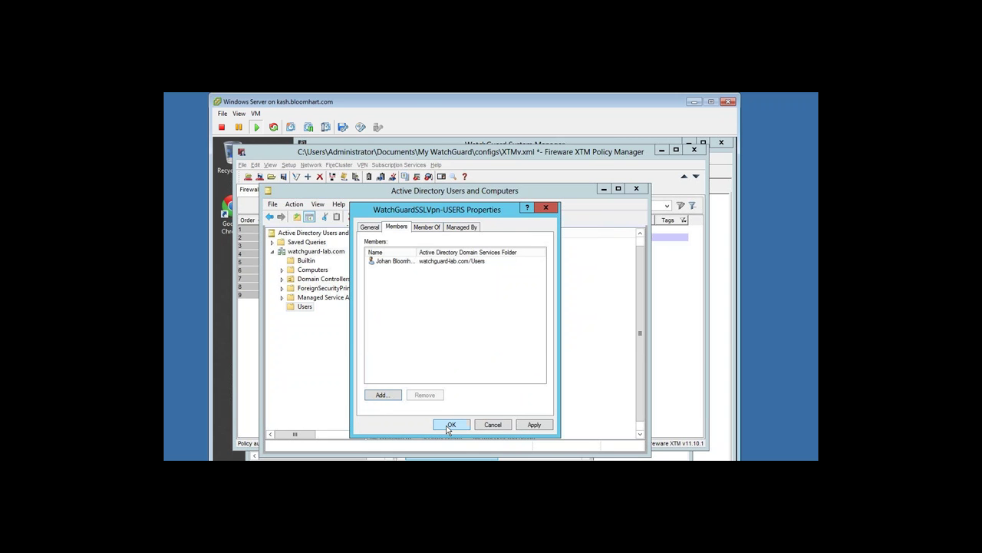
pyautogui.click(450, 426)
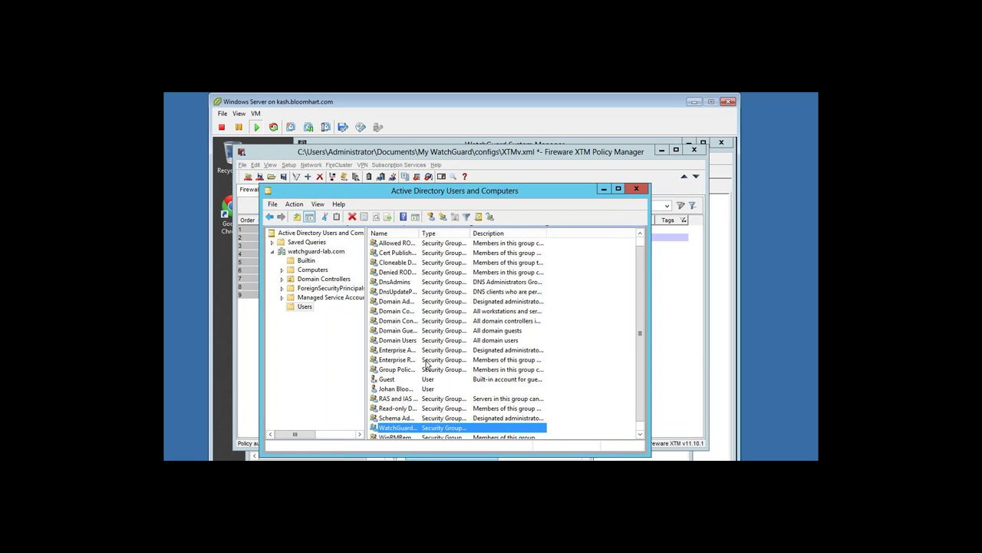
pyautogui.click(412, 429)
pyautogui.hotkey('ctrl', 'c')
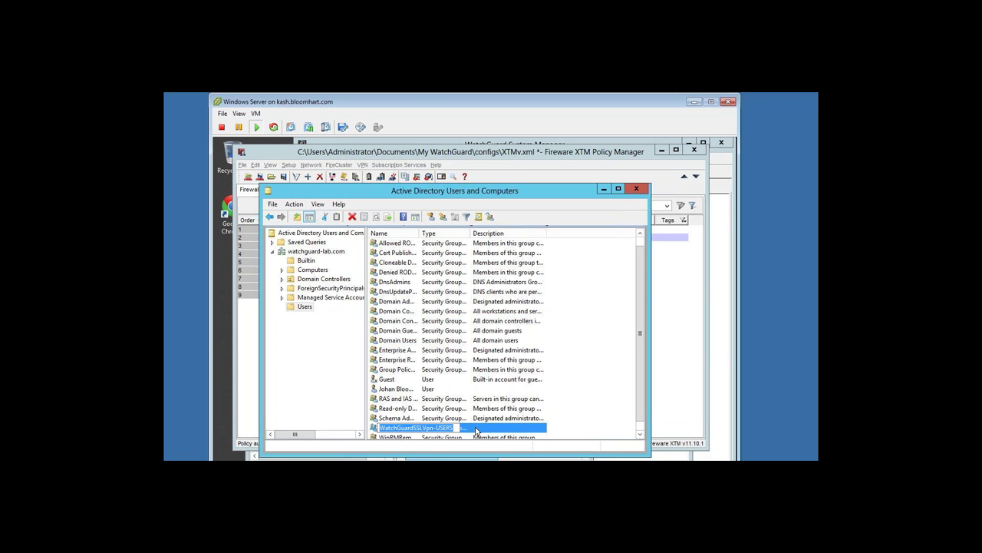
pyautogui.press('Return')
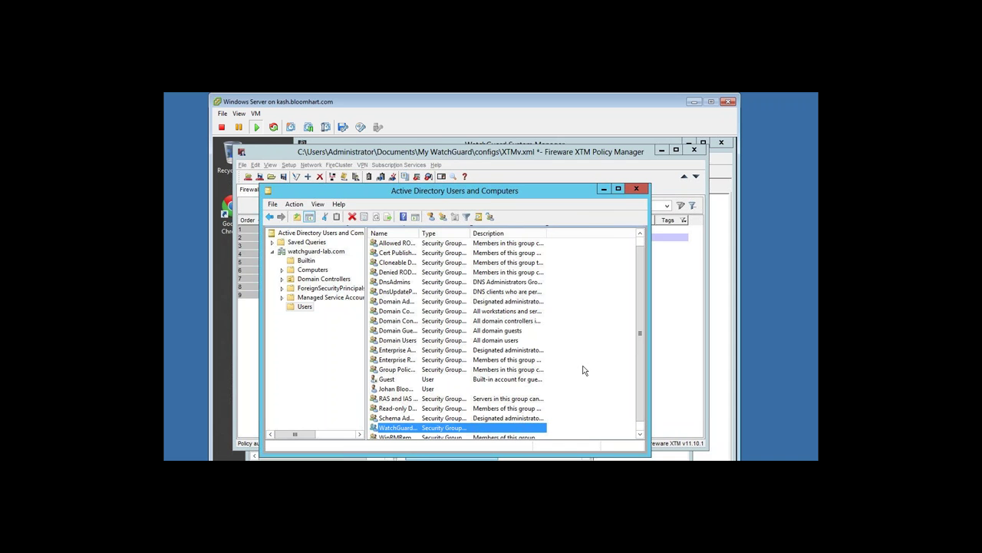
pyautogui.click(511, 158)
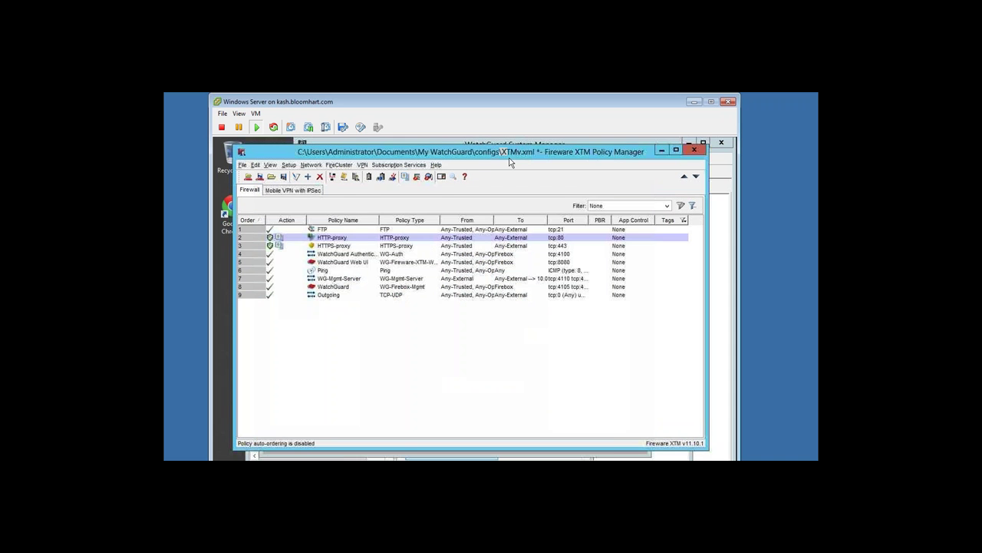
# - Under Authorized Users/Groups, define new group WatchGuardSSLVpn-USERS with authentication server Any
pyautogui.click(288, 164)
pyautogui.moveTo(304, 223)
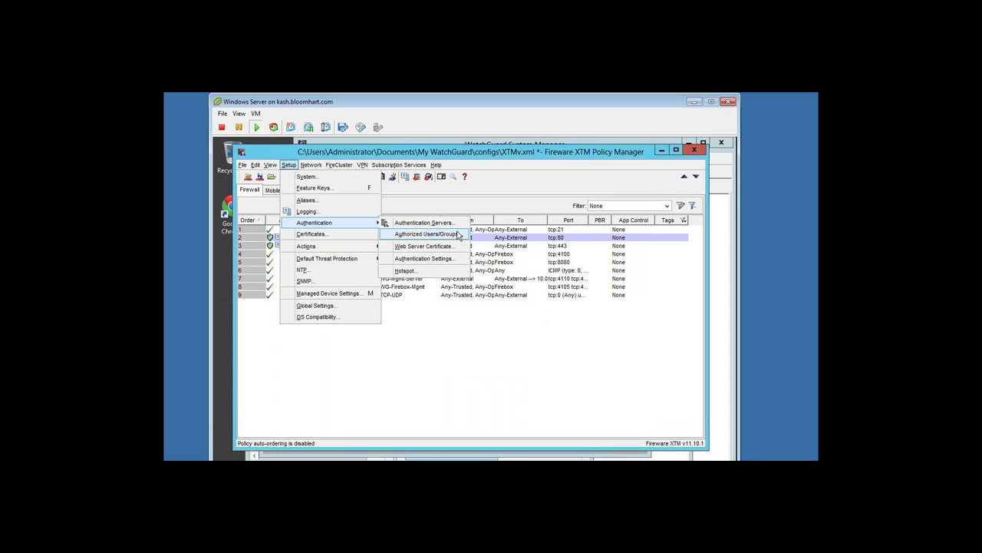
pyautogui.click(454, 234)
pyautogui.click(581, 218)
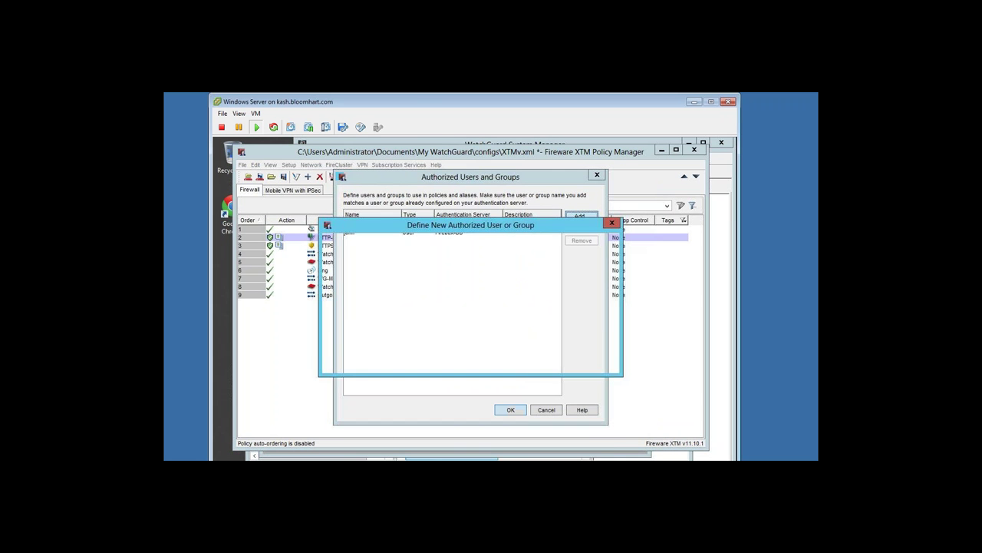
pyautogui.hotkey('ctrl', 'v')
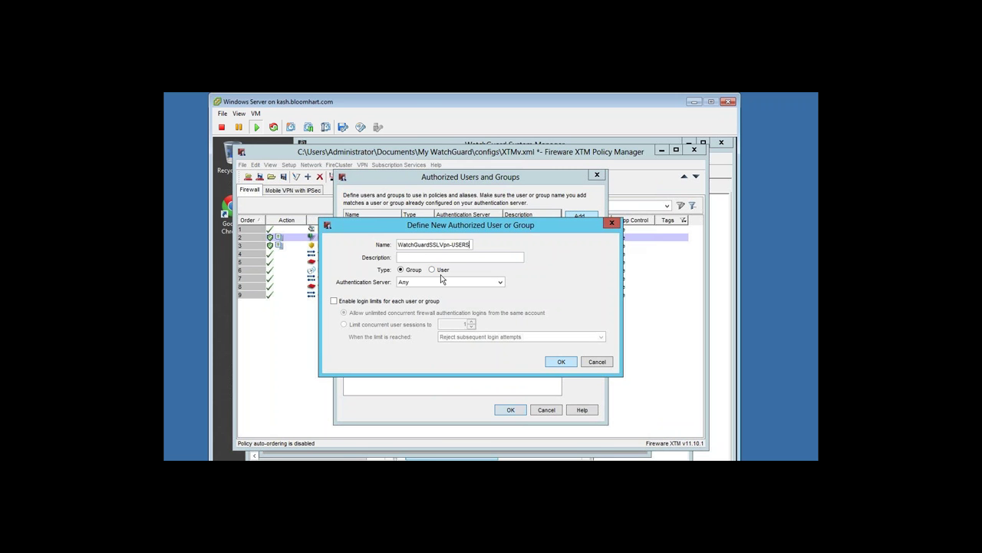
pyautogui.click(453, 281)
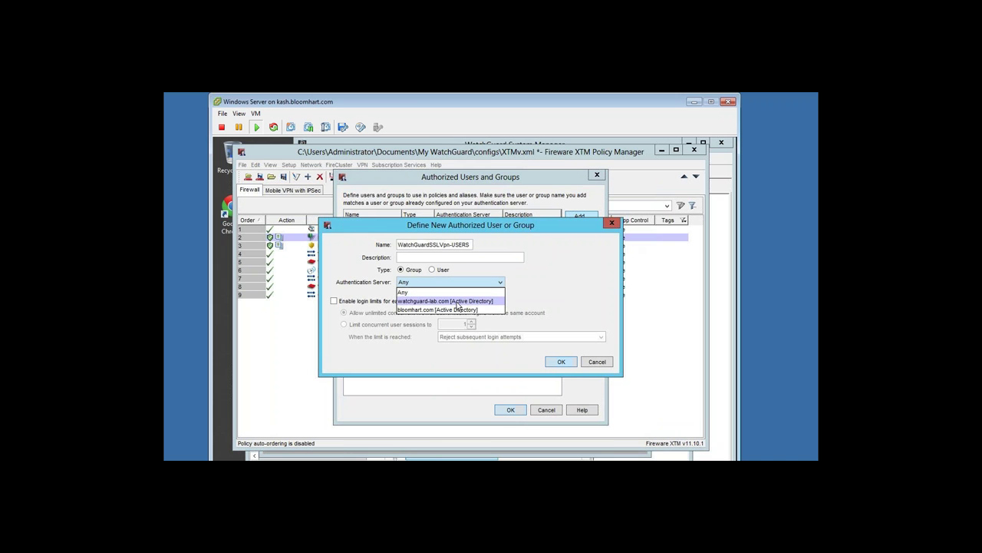
pyautogui.click(457, 303)
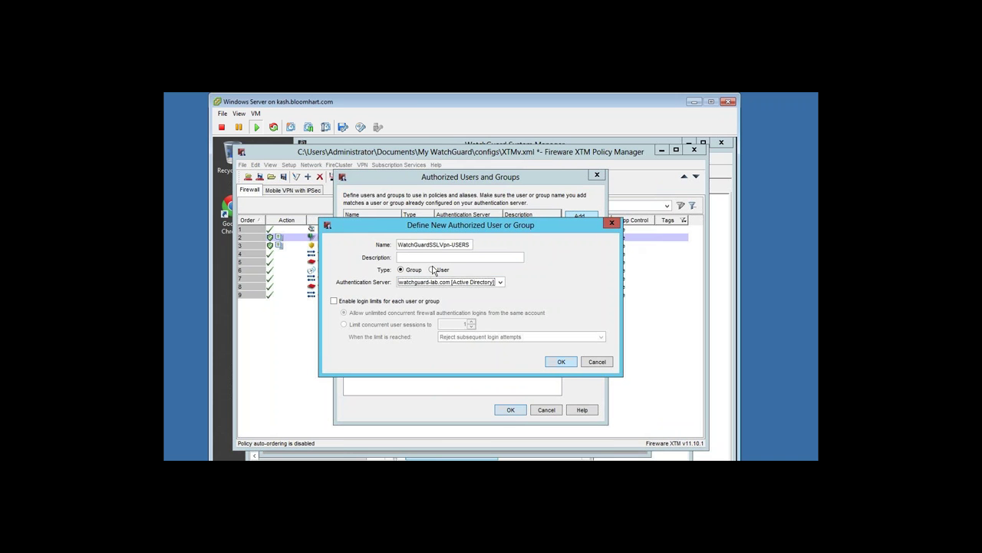
pyautogui.click(432, 282)
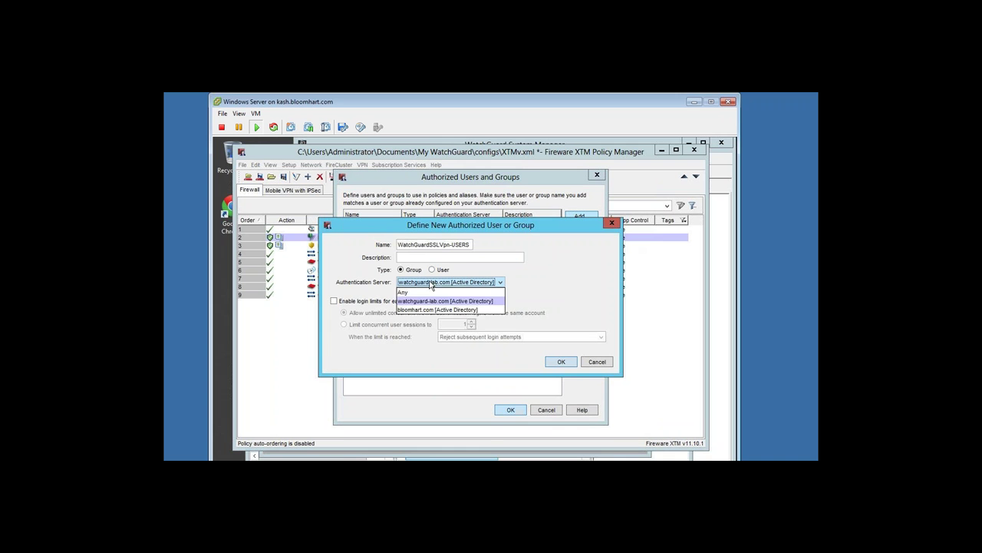
pyautogui.click(415, 293)
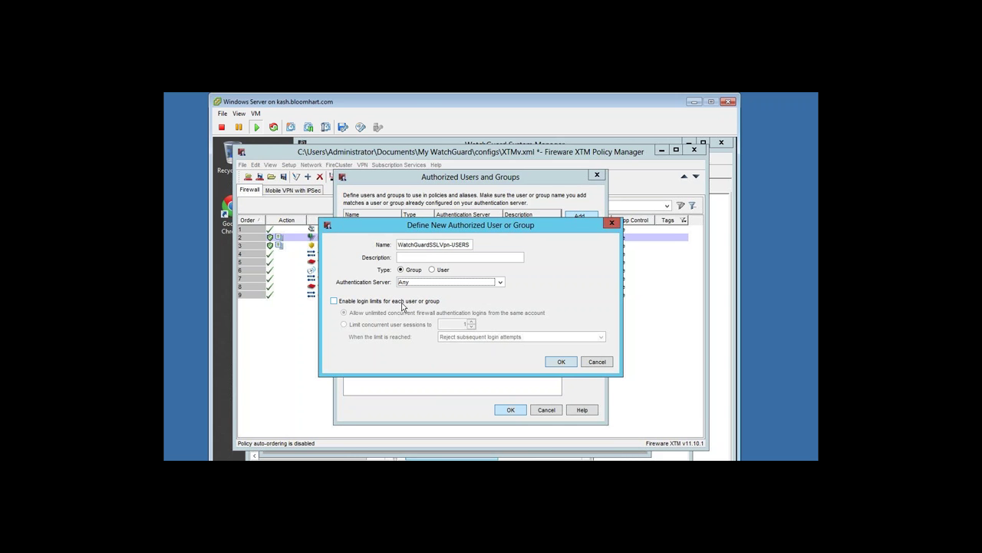
# - Try the login limit options, turn them off again, and add the WatchGuardSSLVpn-USERS group
pyautogui.click(402, 303)
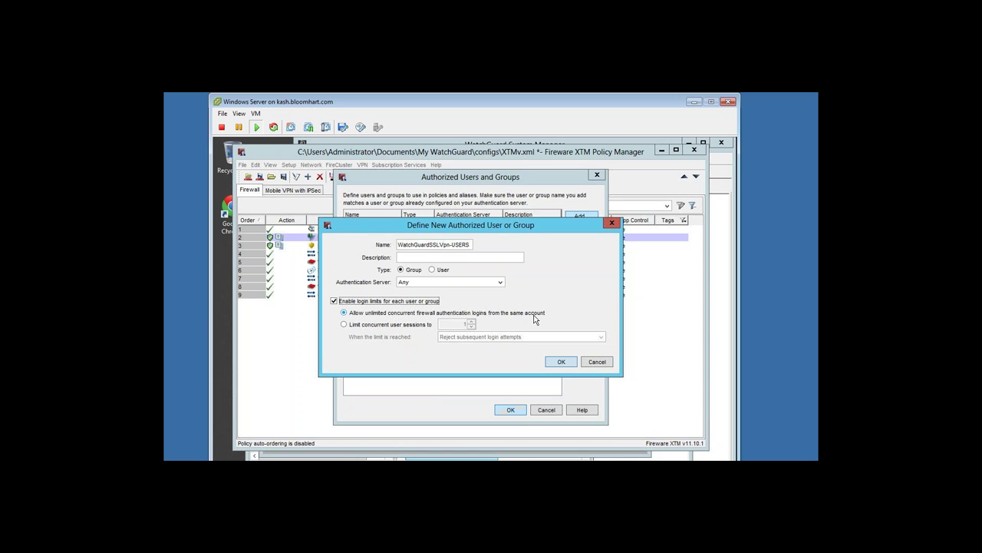
pyautogui.click(384, 325)
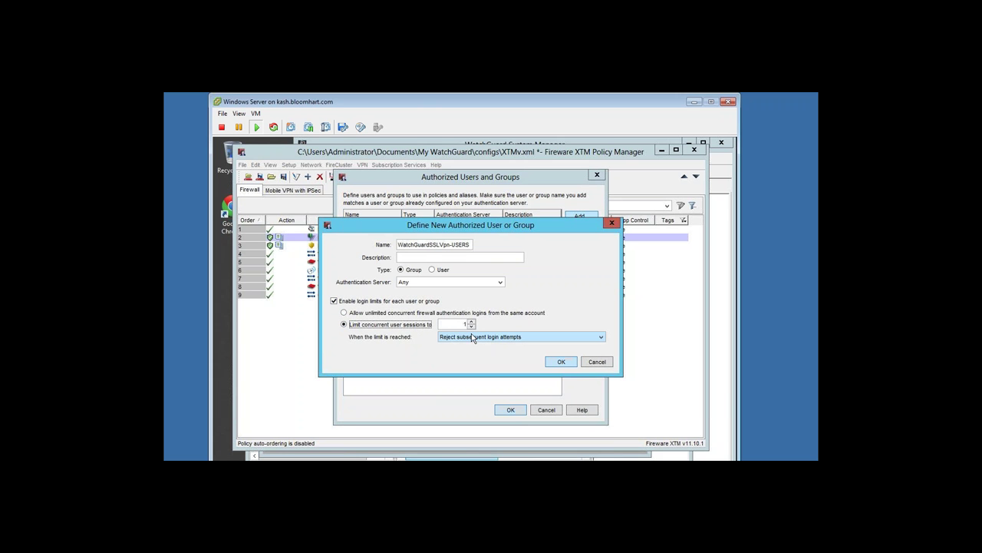
pyautogui.click(471, 336)
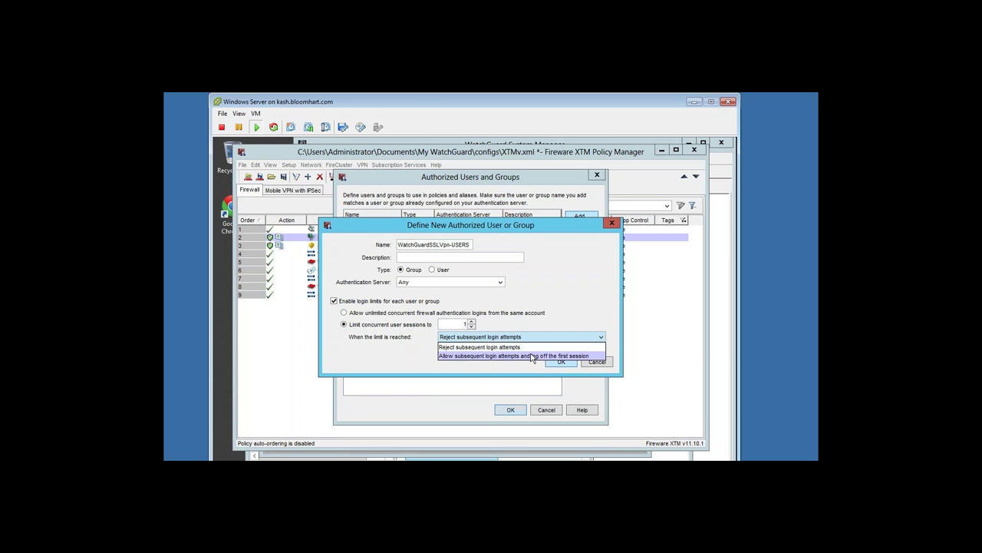
pyautogui.click(562, 311)
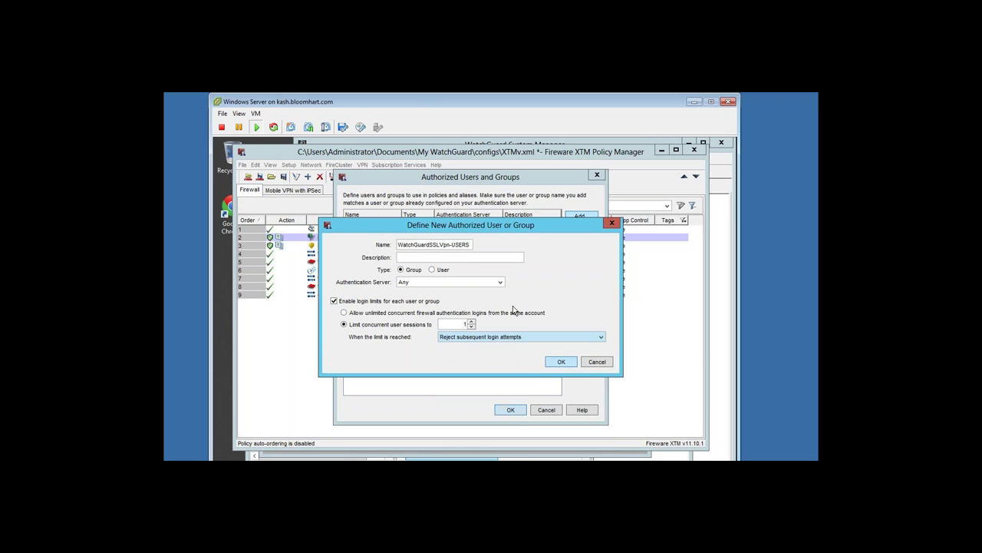
pyautogui.click(353, 302)
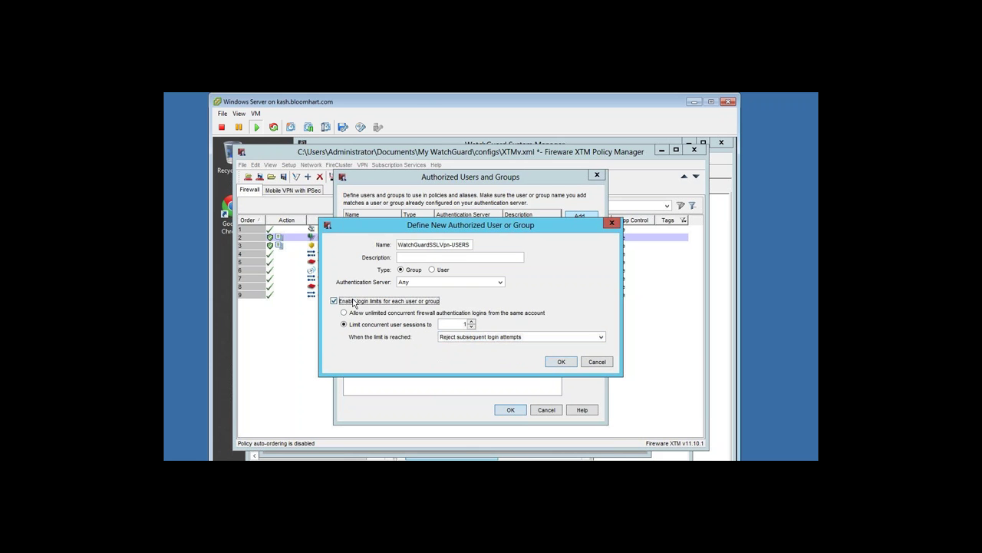
pyautogui.click(561, 361)
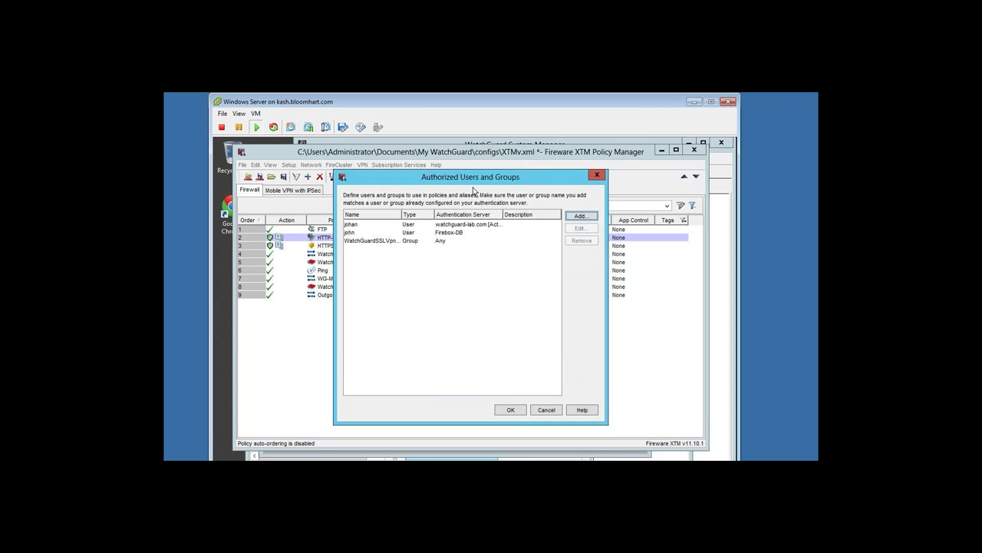
# - Close the authorized users list and create the BankTellers group in the Users container
pyautogui.click(511, 409)
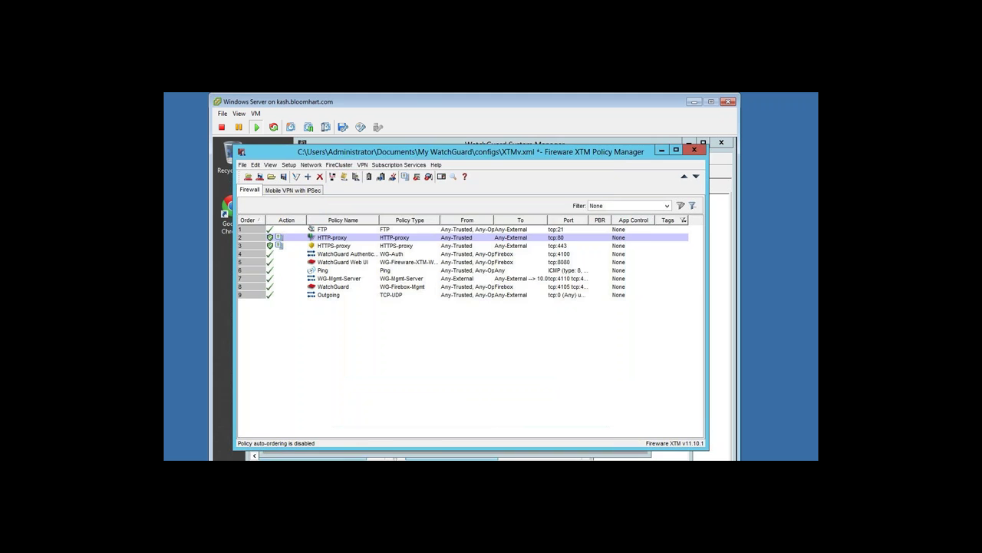
pyautogui.click(370, 455)
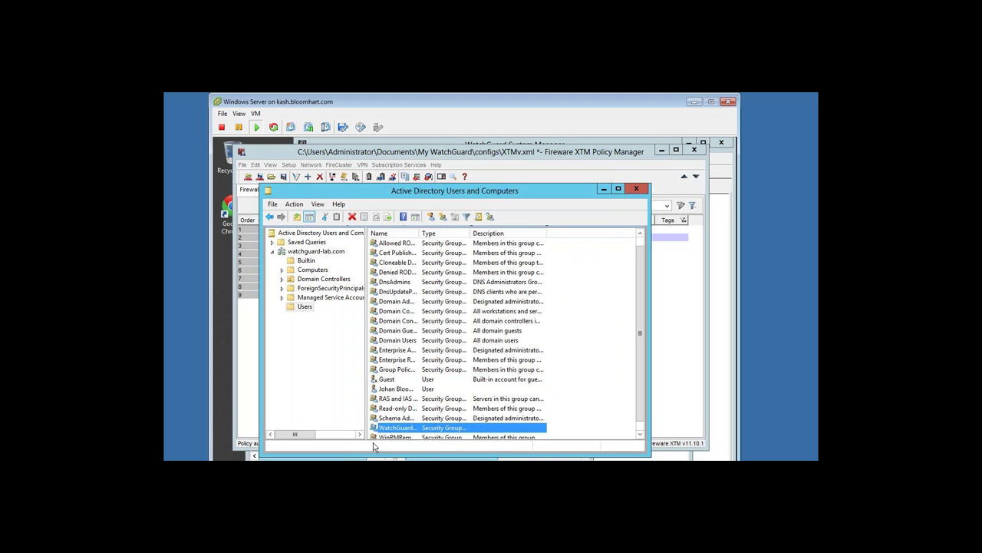
pyautogui.rightClick(302, 308)
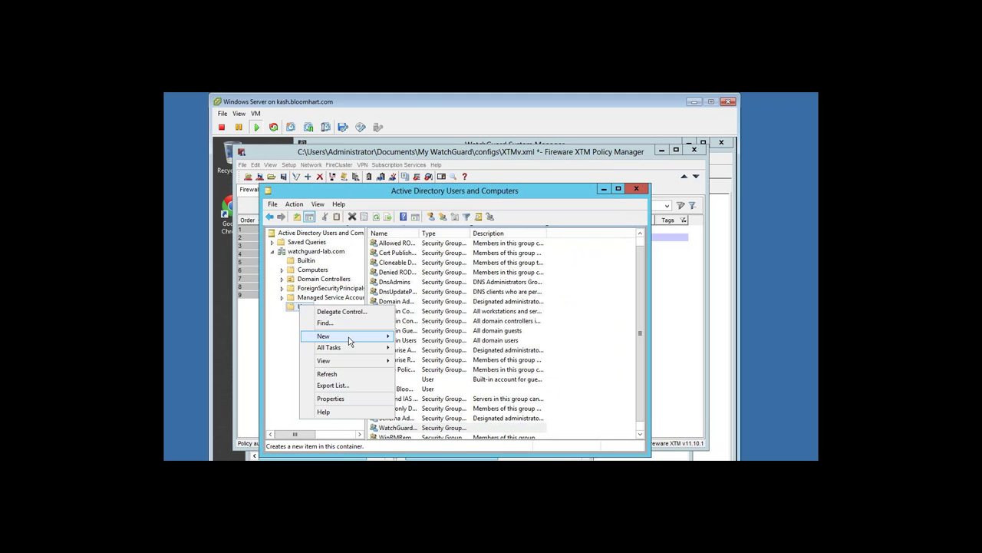
pyautogui.moveTo(349, 337)
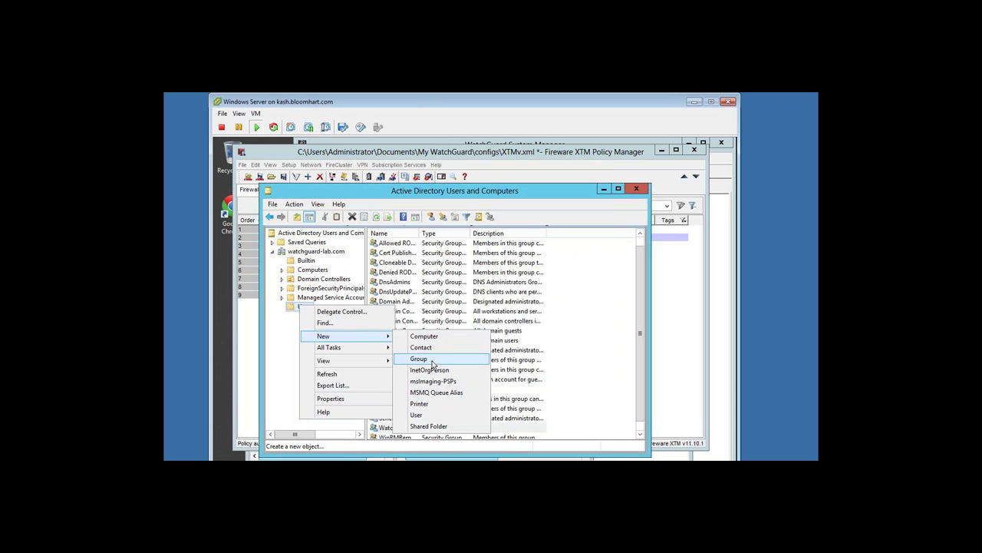
pyautogui.click(432, 359)
pyautogui.write('BankTellers')
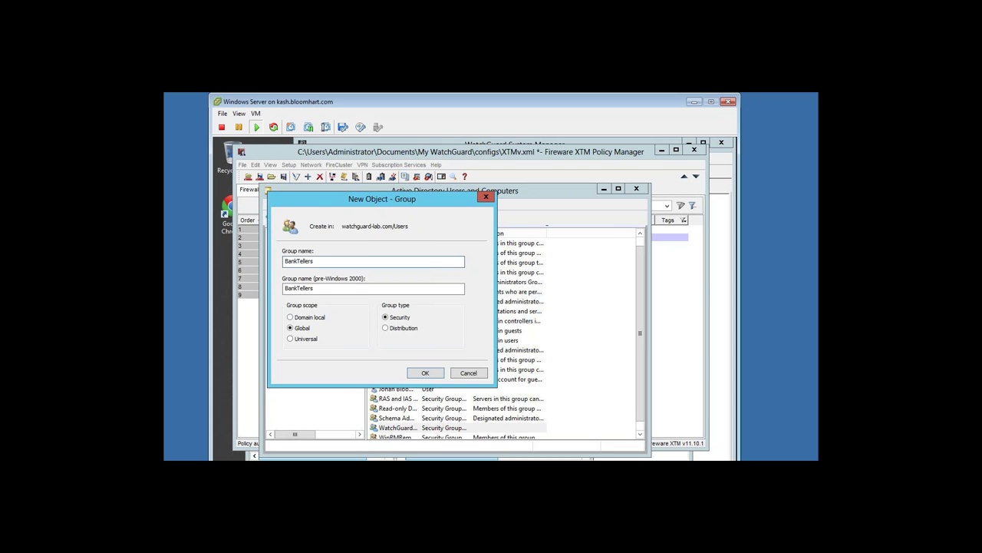
pyautogui.press('Return')
# - Create the BankManager group, rename it BankManagers, and return to Policy Manager
pyautogui.rightClick(304, 308)
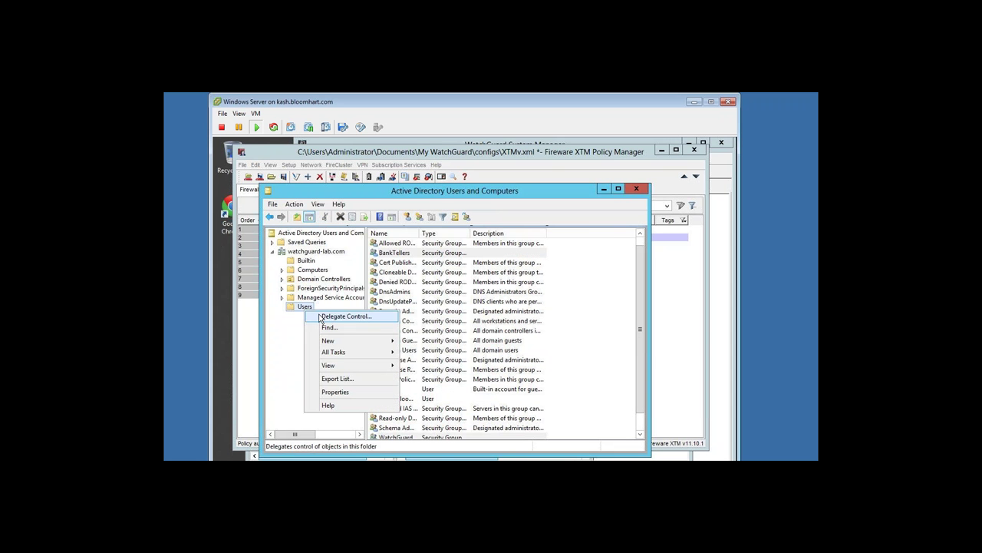
pyautogui.moveTo(361, 339)
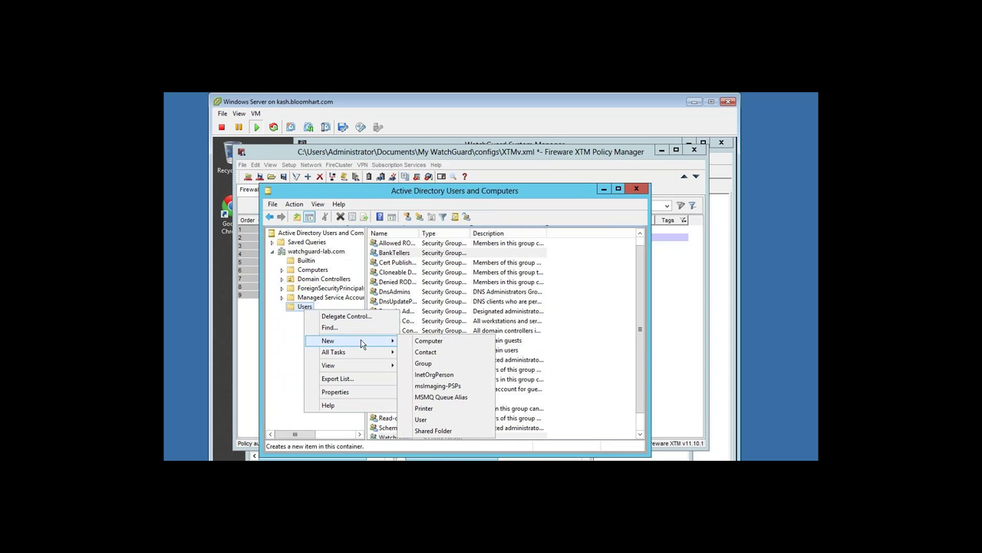
pyautogui.click(449, 363)
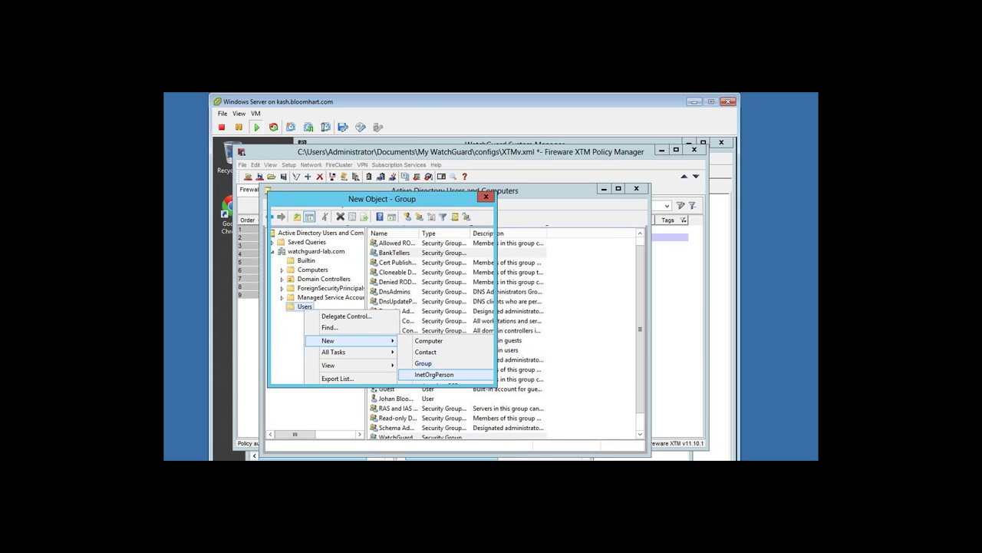
pyautogui.write('BankManag')
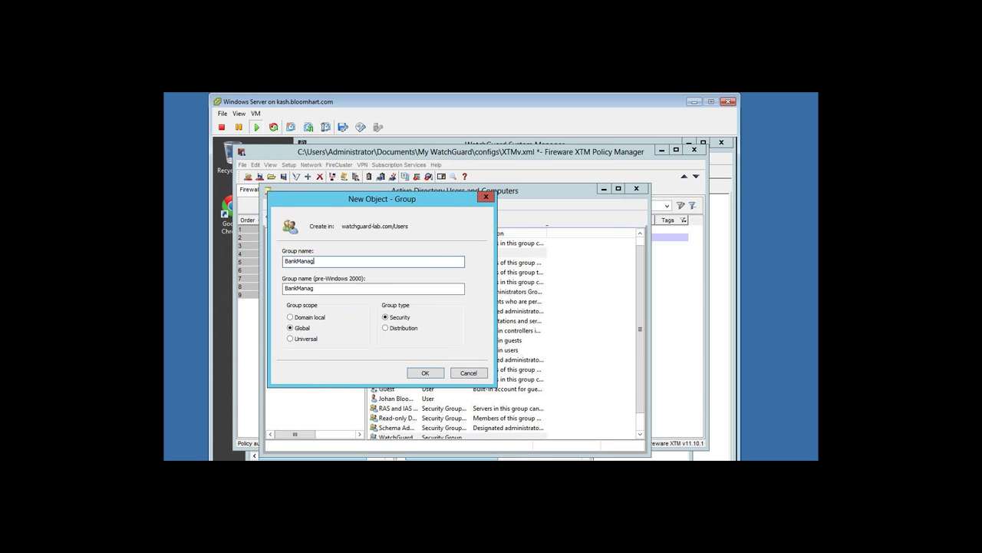
pyautogui.write('ers')
pyautogui.press('Return')
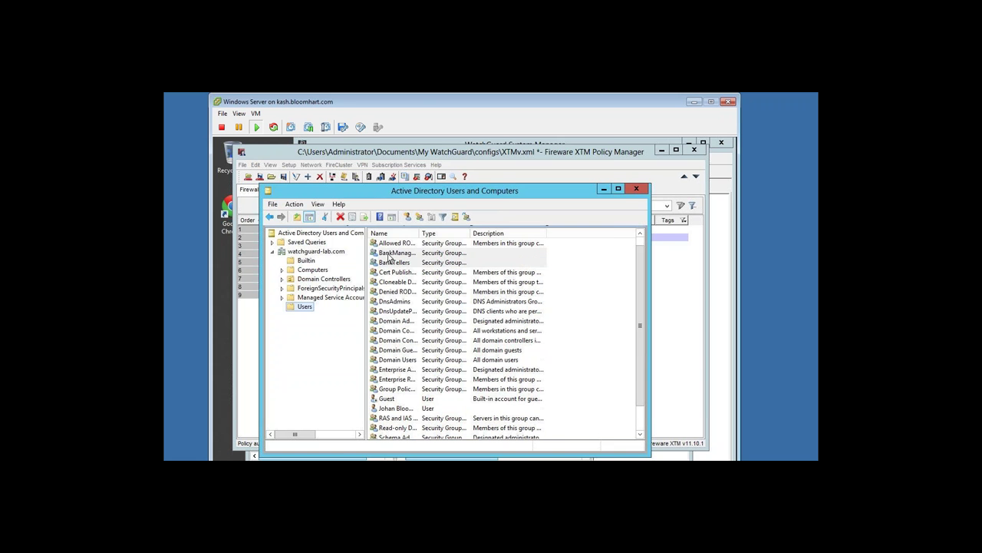
pyautogui.click(390, 254)
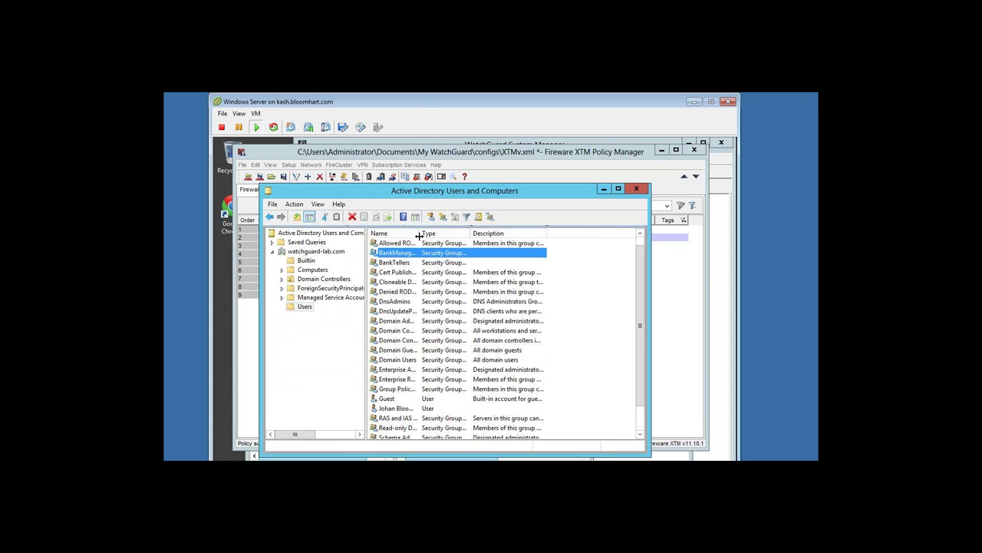
pyautogui.moveTo(419, 236); pyautogui.dragTo(466, 235)
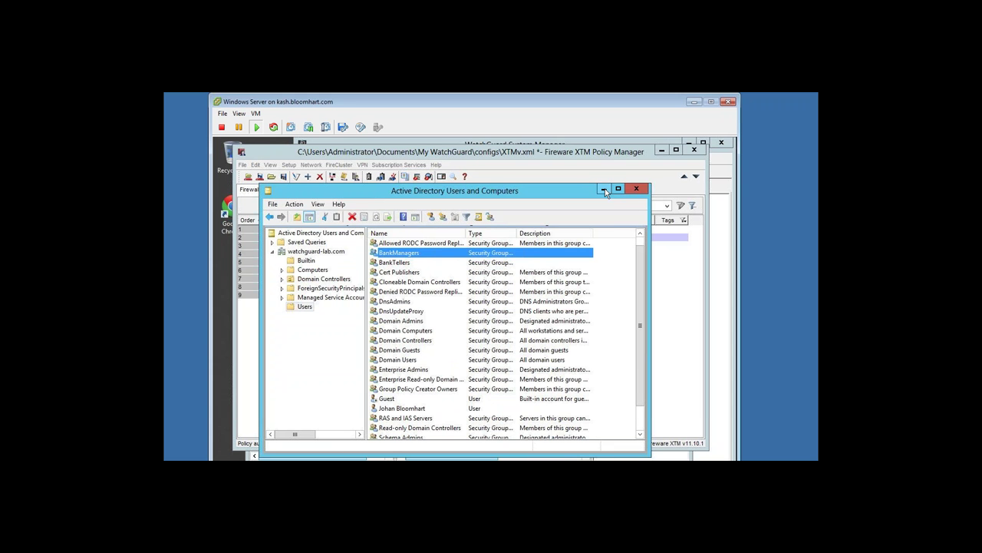
pyautogui.press('F2')
pyautogui.moveTo(409, 192); pyautogui.dragTo(477, 183)
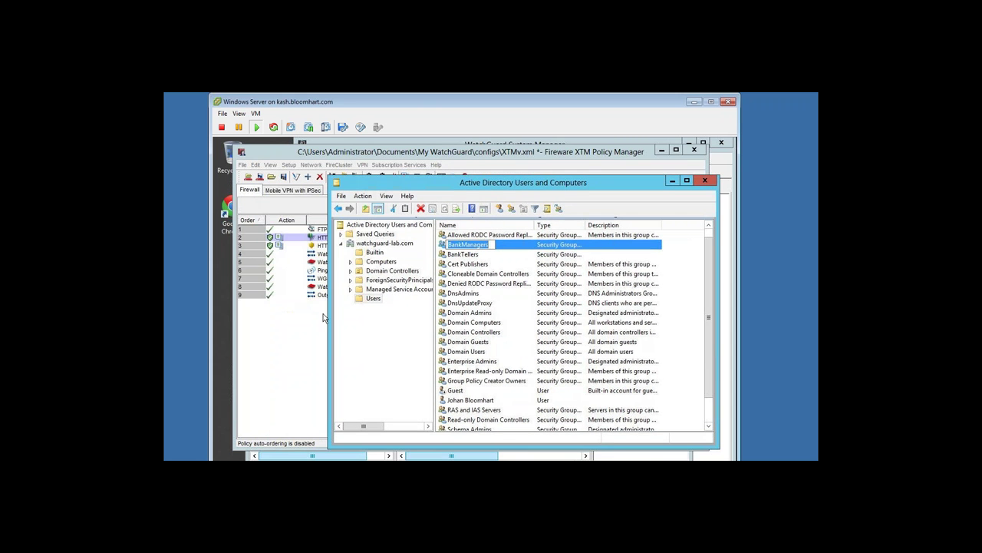
pyautogui.click(286, 413)
# - Add BankManagers as an authorized group in the Authorized Users/Groups list
pyautogui.click(285, 165)
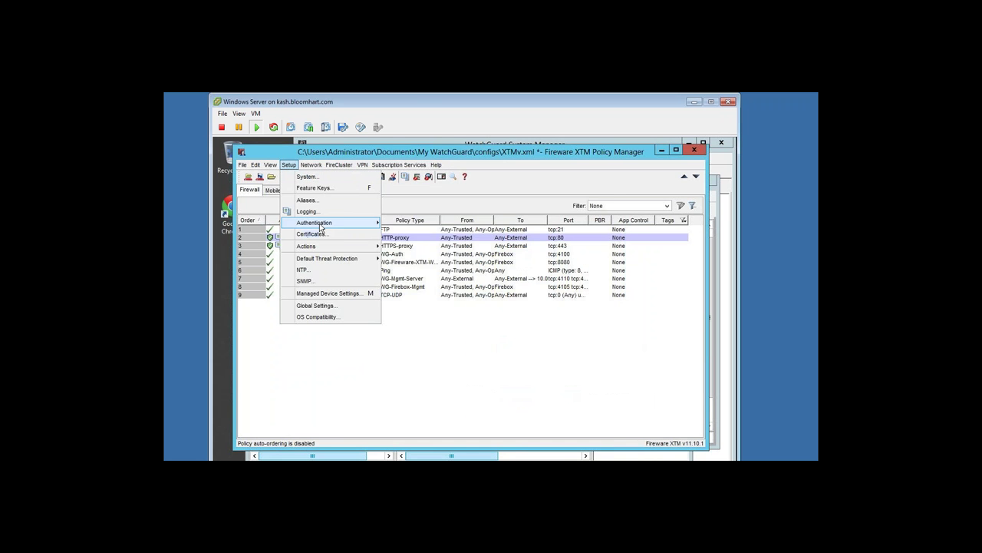
pyautogui.moveTo(321, 227)
pyautogui.click(427, 234)
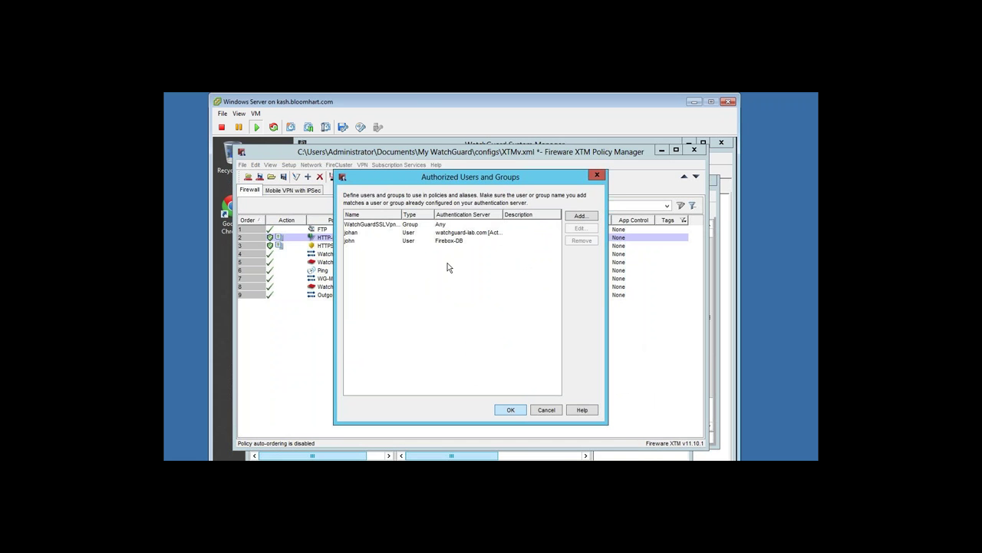
pyautogui.click(584, 215)
pyautogui.write('BankManagers')
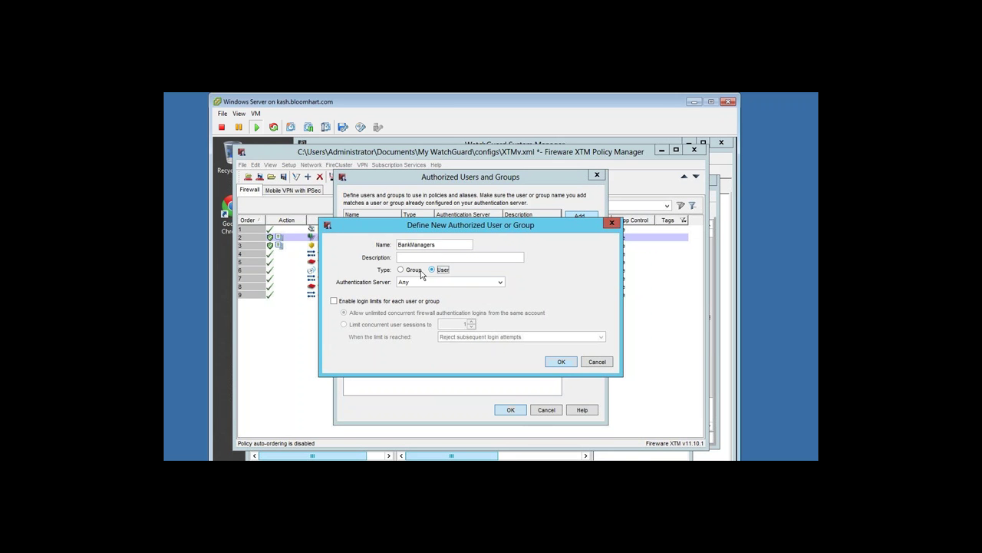
pyautogui.click(561, 361)
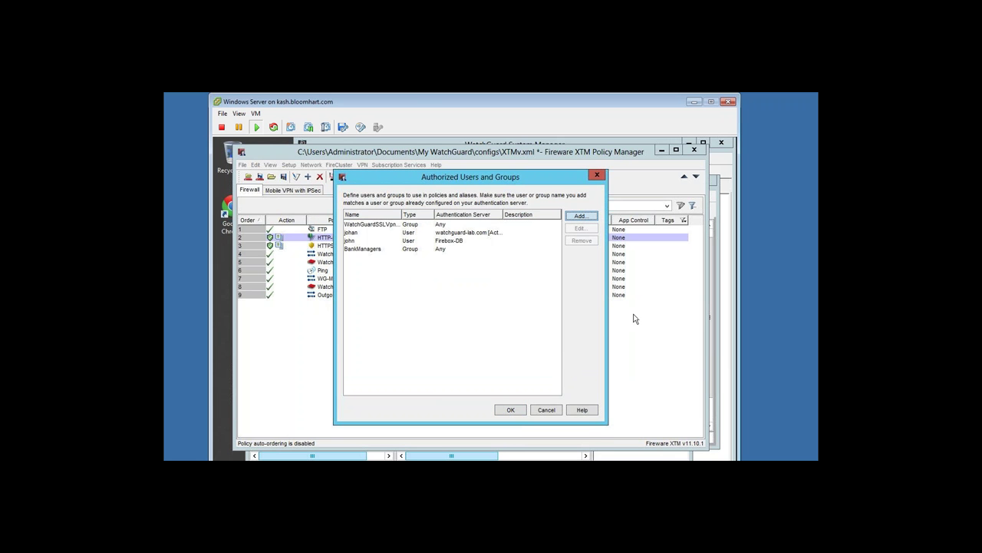
# - Copy the BankTellers group name, authorize it as a group, and save the list
pyautogui.hotkey('alt', 'Tab')
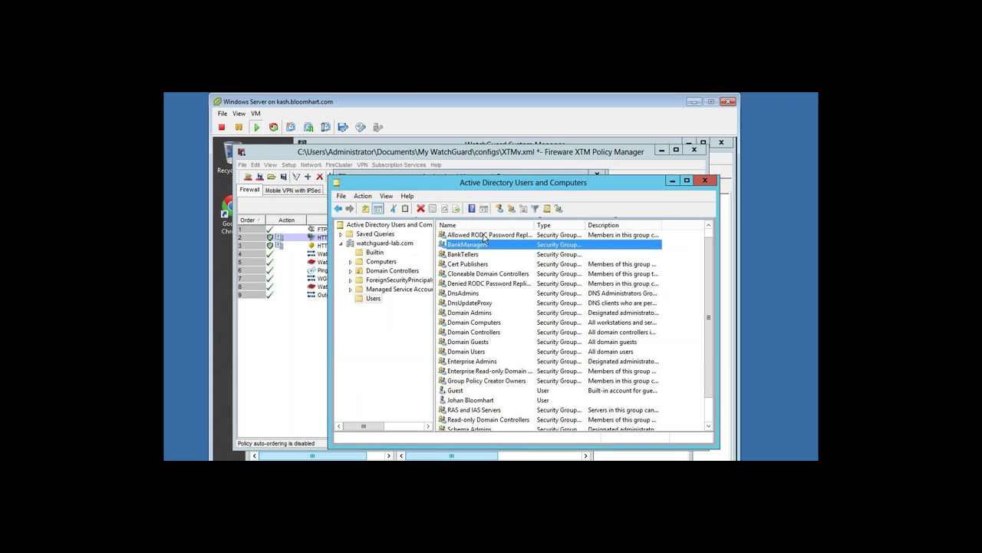
pyautogui.click(463, 253)
pyautogui.hotkey('ctrl', 'c')
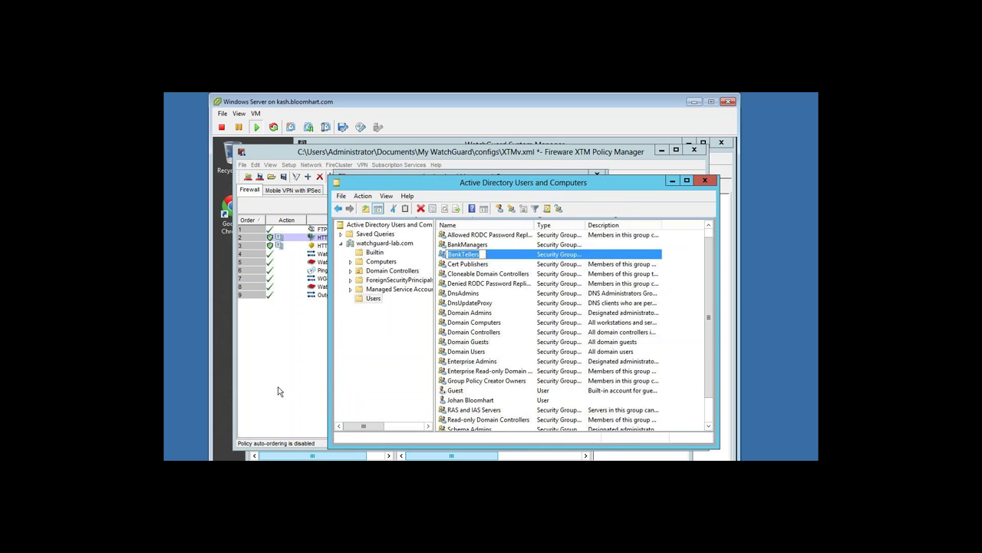
pyautogui.click(280, 391)
pyautogui.click(596, 216)
pyautogui.hotkey('ctrl', 'v')
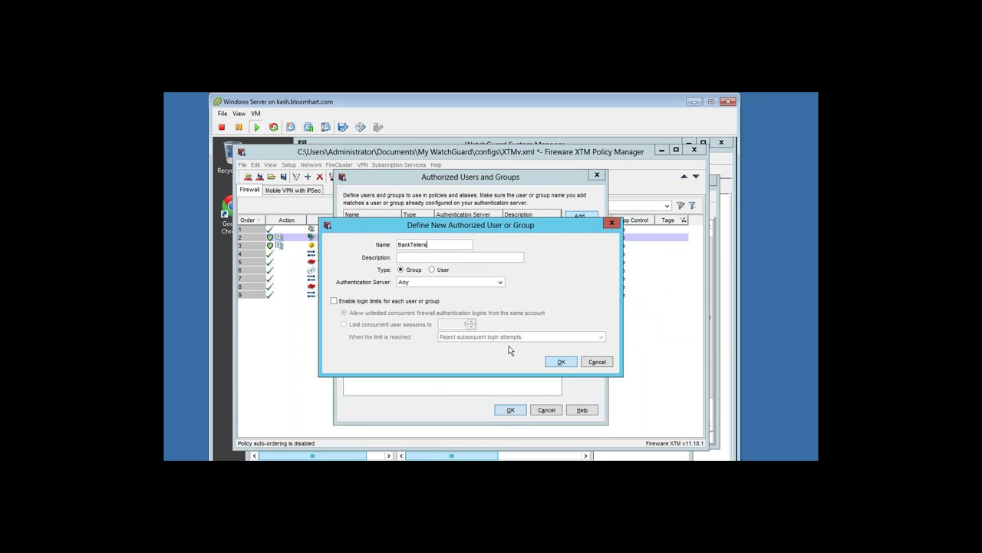
pyautogui.click(561, 361)
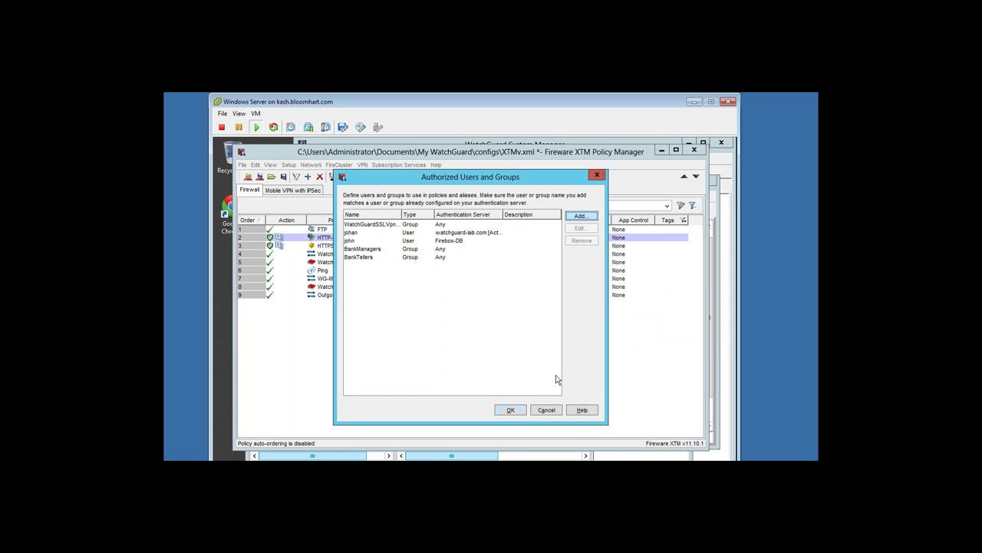
pyautogui.click(506, 410)
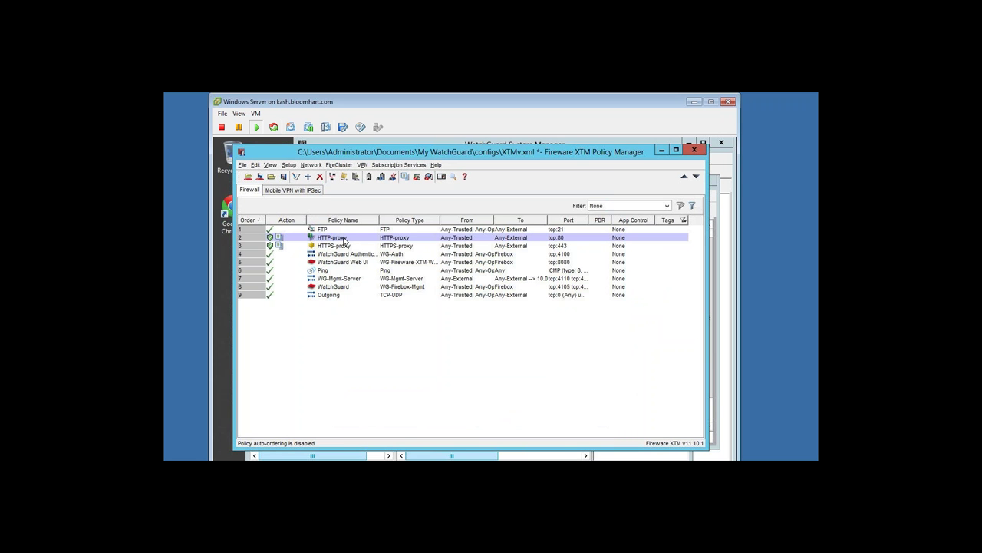
# - Rename the HTTP-proxy policy to '**Bank Managers** HTTP-proxy'
pyautogui.doubleClick(344, 239)
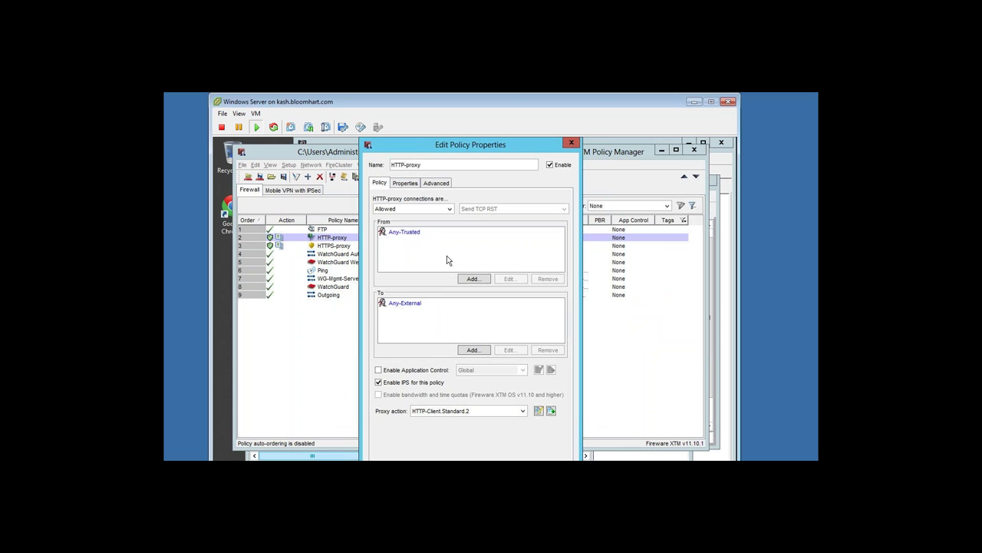
pyautogui.click(429, 232)
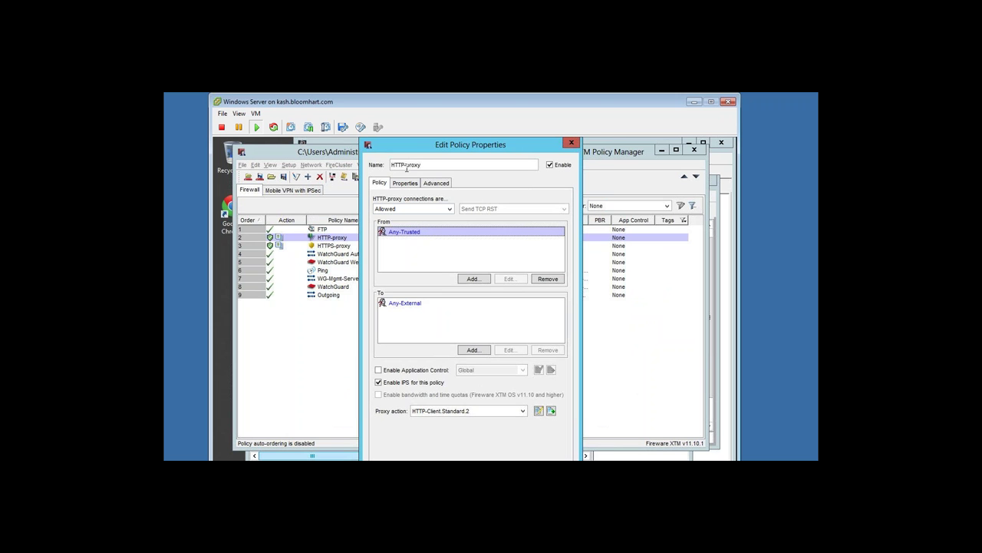
pyautogui.click(420, 165)
pyautogui.hotkey('ctrl', 'a')
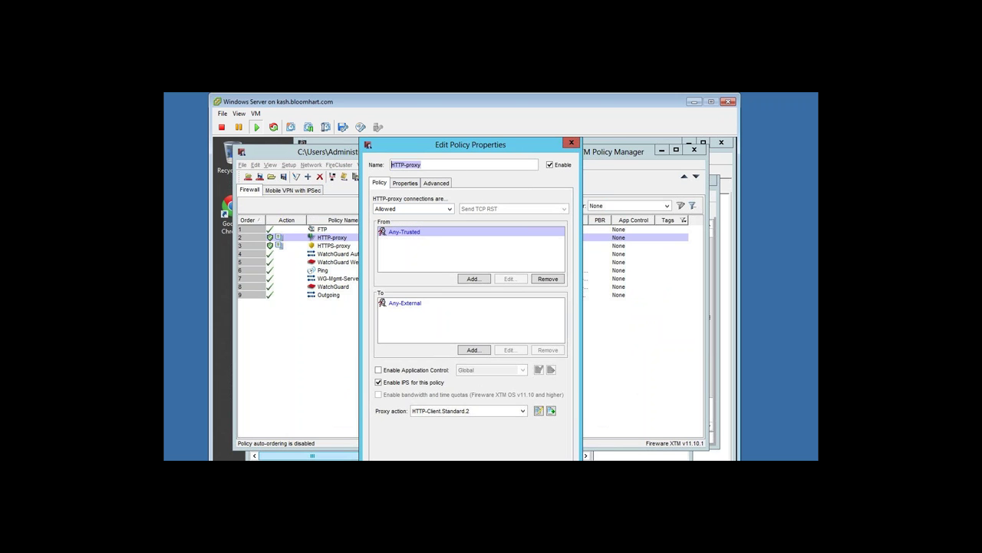
pyautogui.press('End')
pyautogui.write('**')
pyautogui.write('Bank Managers**')
# - Remove Any-Trusted from the From sources; try an FQDN source *.microsoft.com, then cancel it
pyautogui.click(415, 234)
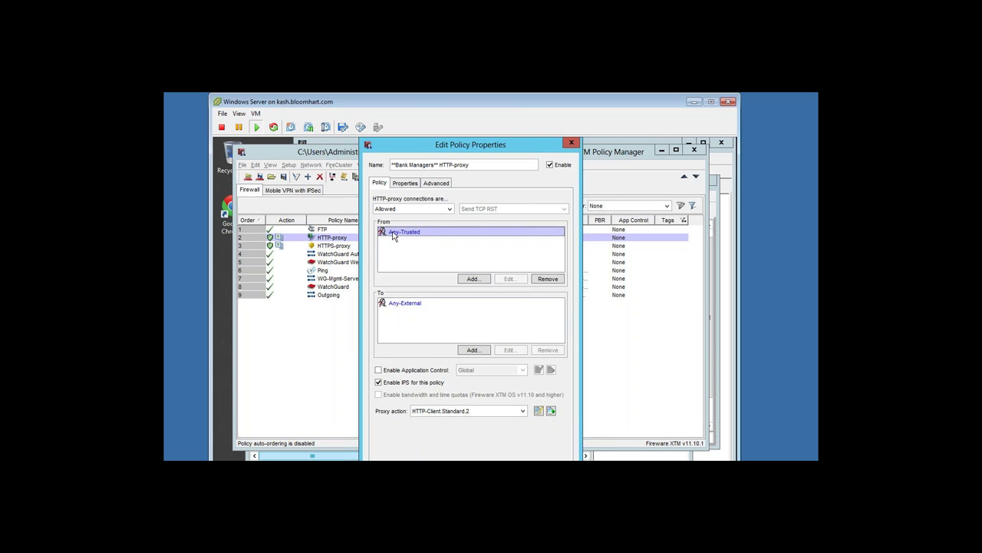
pyautogui.click(547, 278)
pyautogui.click(476, 278)
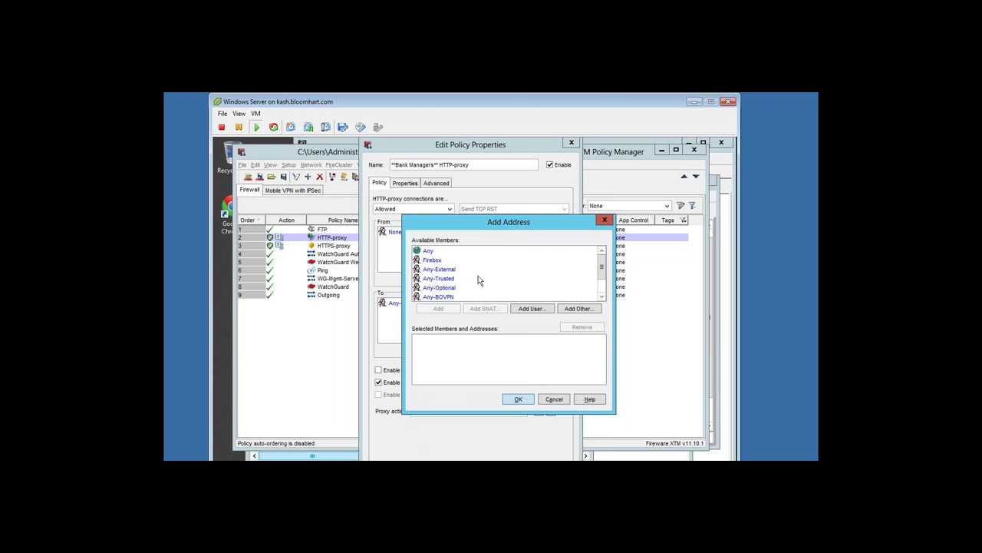
pyautogui.scroll(-1, 603, 293)
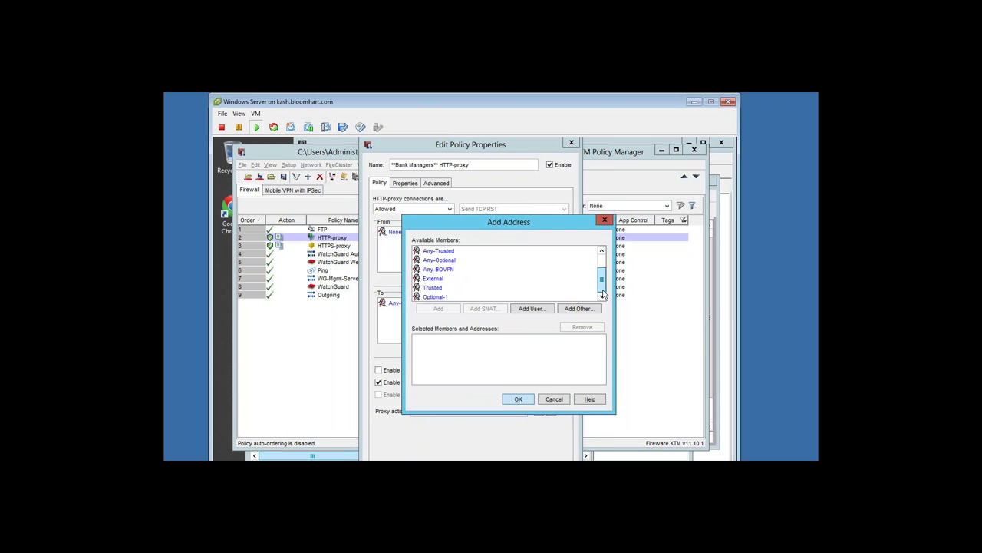
pyautogui.scroll(1, 603, 290)
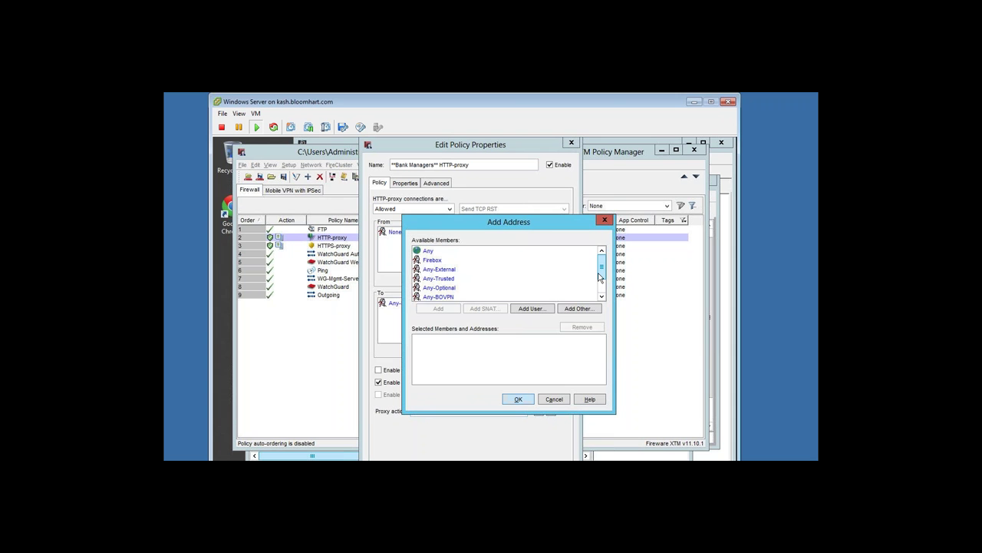
pyautogui.click(579, 308)
pyautogui.click(516, 288)
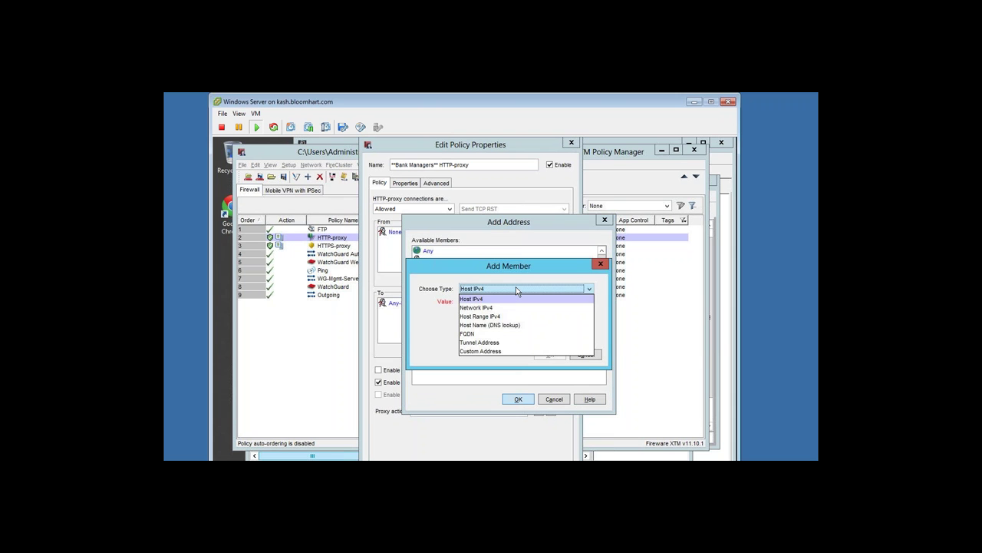
pyautogui.click(507, 334)
pyautogui.click(470, 301)
pyautogui.write('*.microsoft')
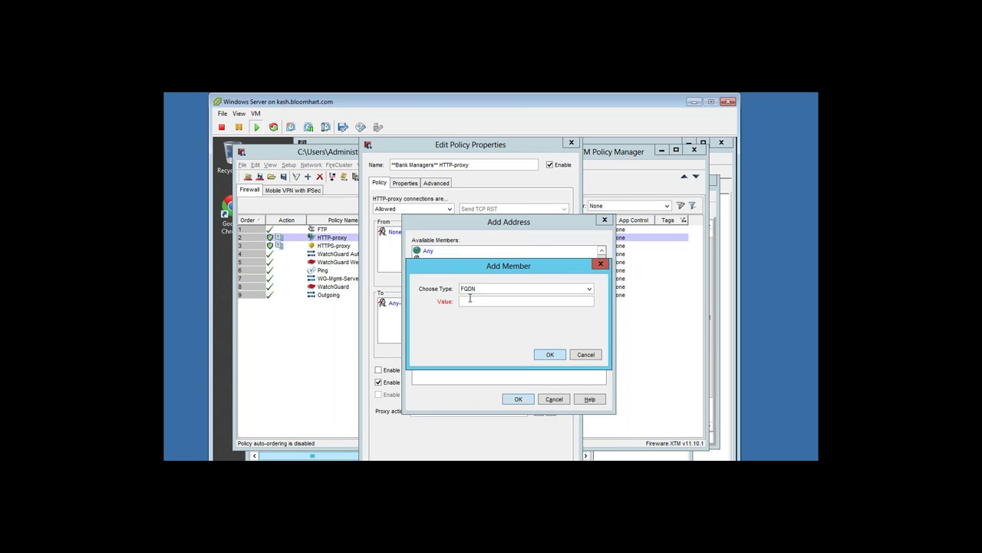
pyautogui.write('.com')
pyautogui.click(586, 355)
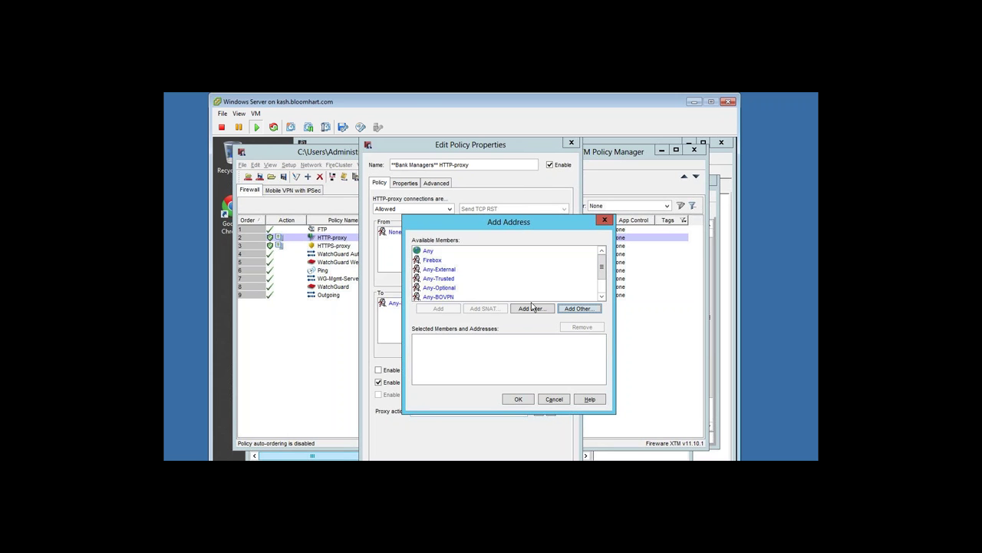
# - Add the Firewall group BankManagers (Any) as the policy's From source
pyautogui.click(533, 309)
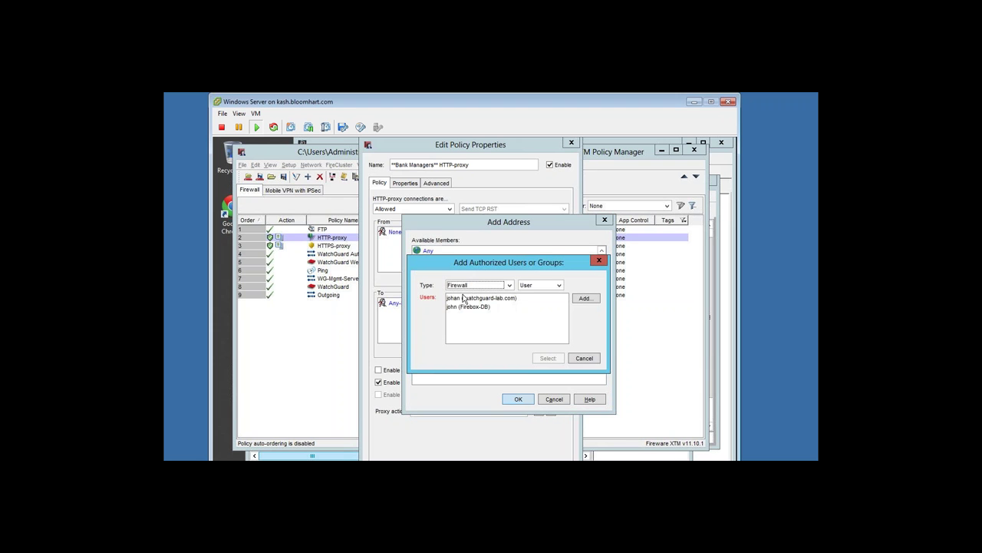
pyautogui.click(508, 286)
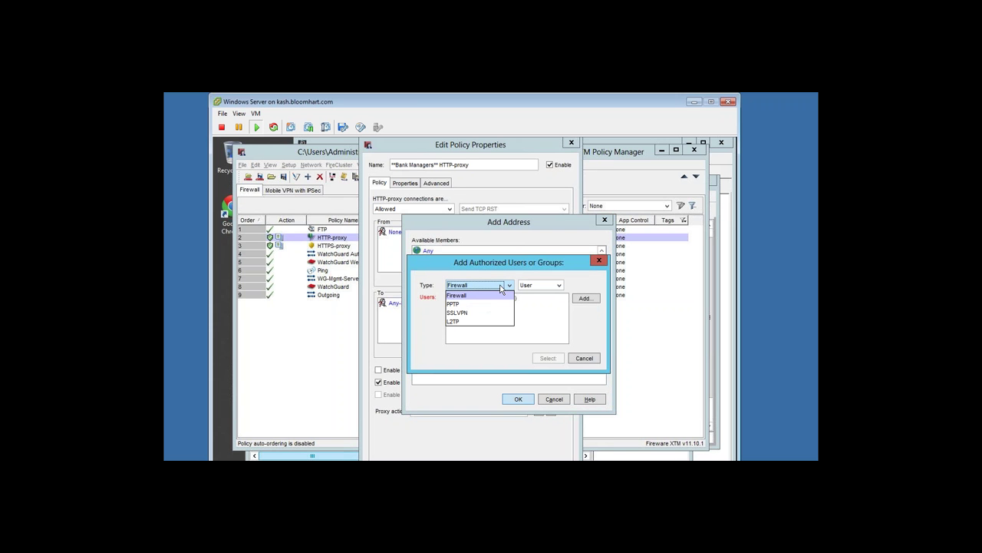
pyautogui.click(487, 285)
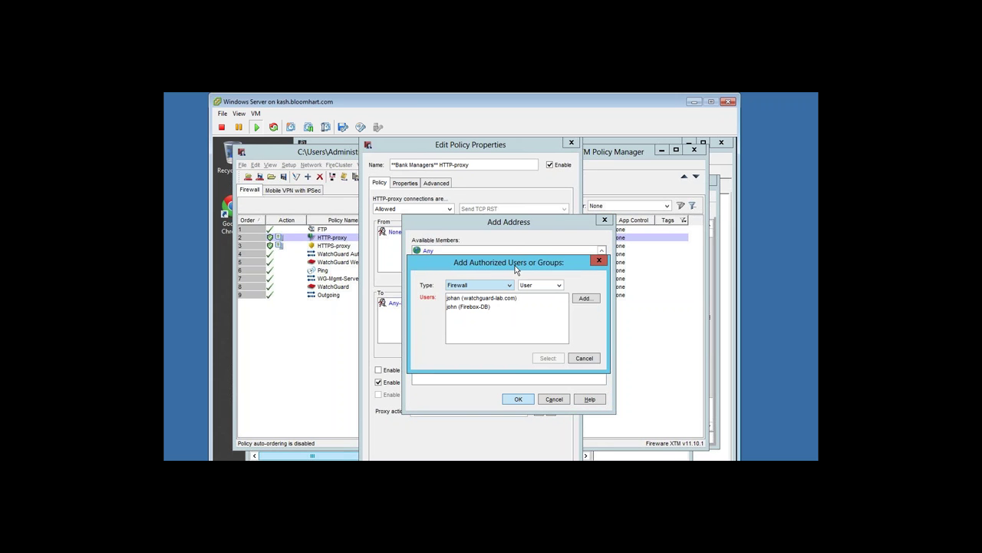
pyautogui.click(495, 286)
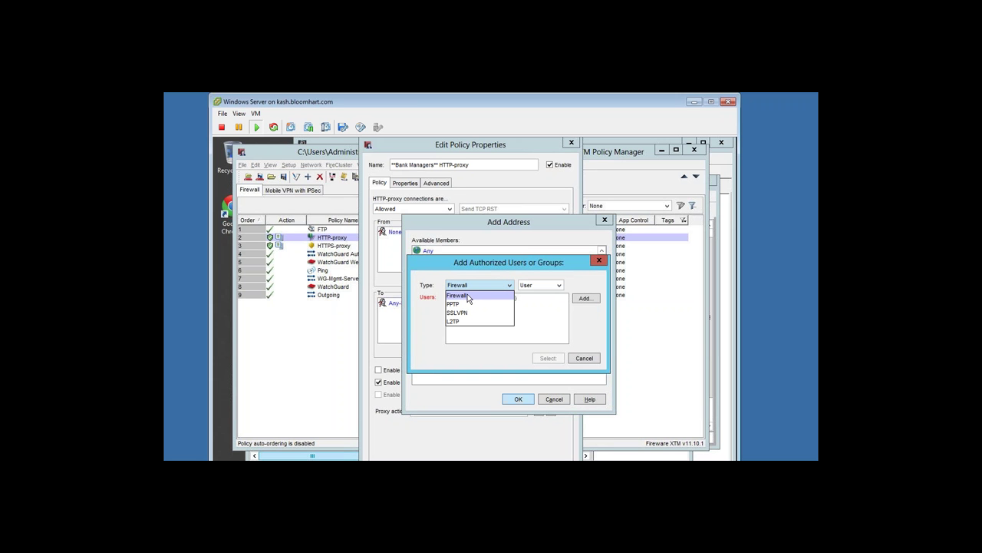
pyautogui.click(467, 298)
pyautogui.click(526, 284)
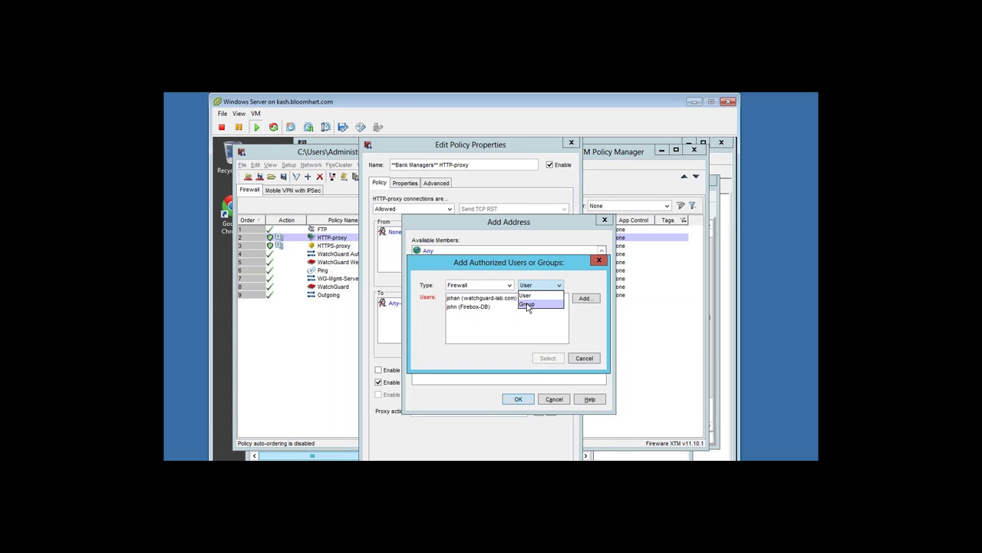
pyautogui.click(526, 305)
pyautogui.click(461, 299)
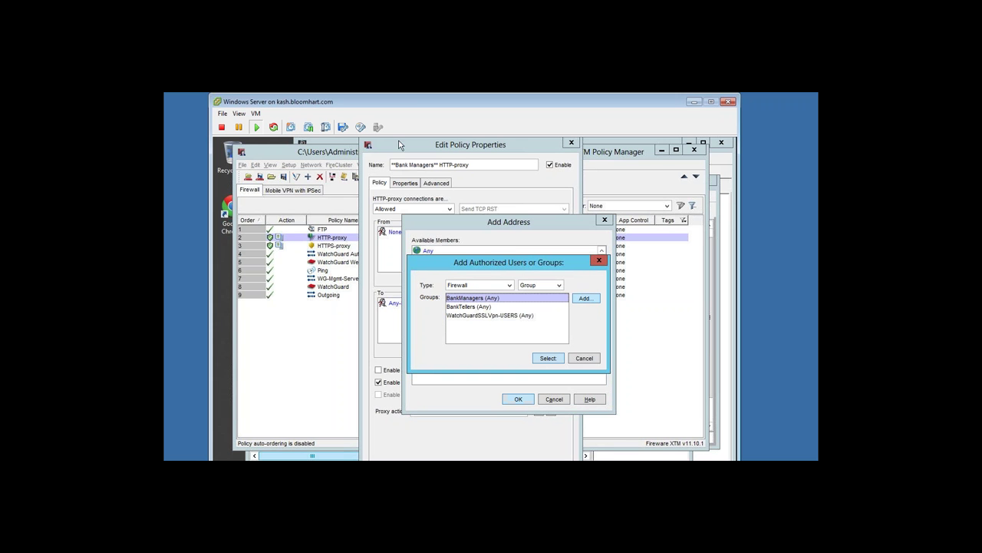
pyautogui.click(591, 300)
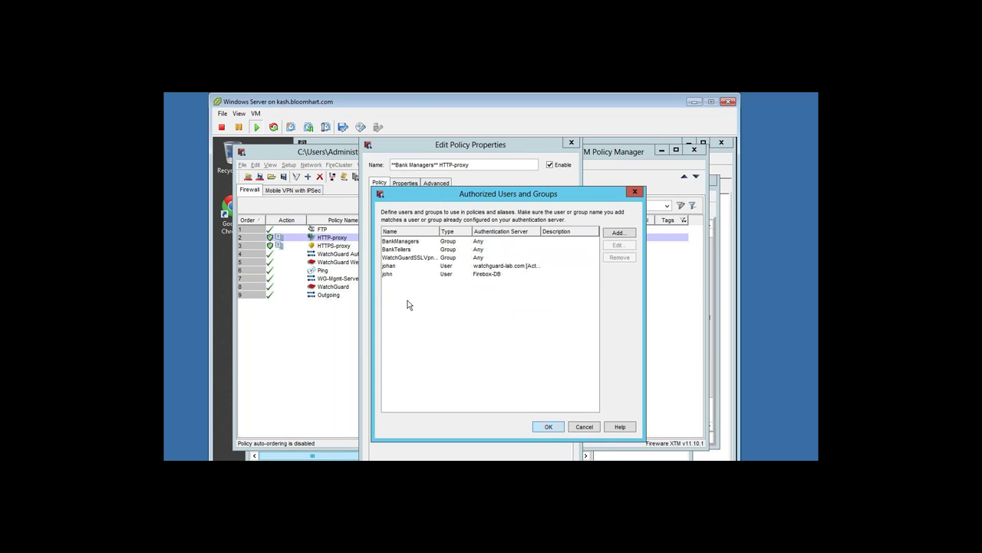
pyautogui.click(557, 430)
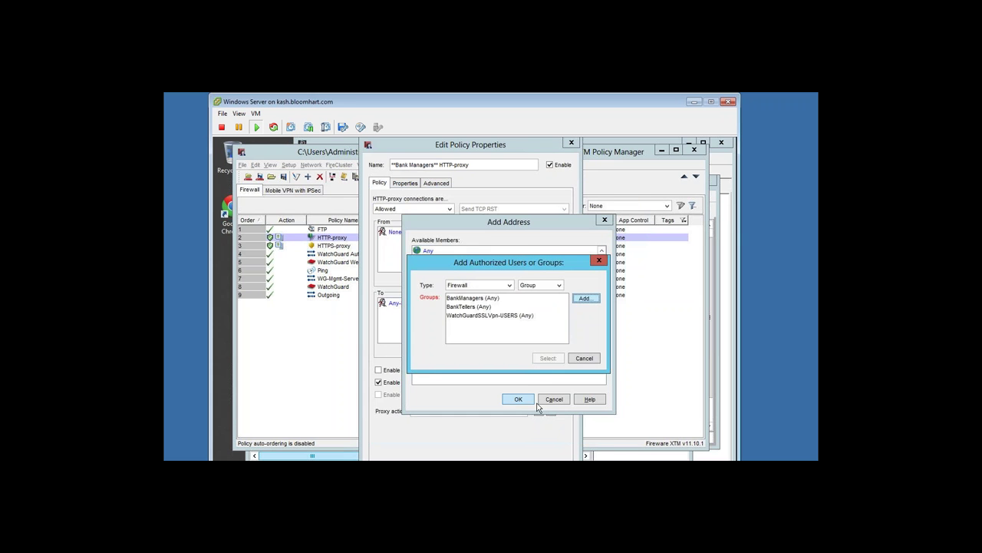
pyautogui.click(489, 299)
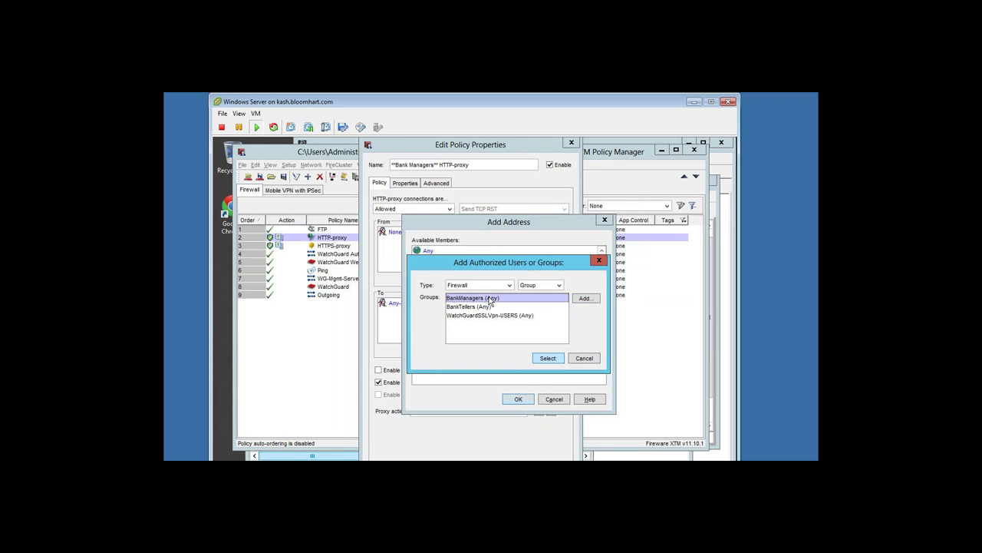
pyautogui.click(537, 359)
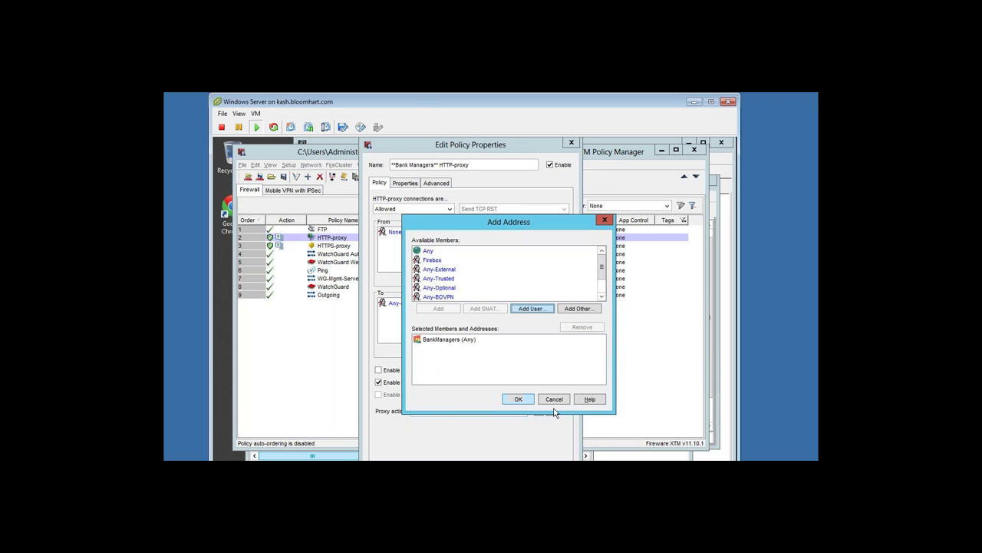
pyautogui.click(519, 400)
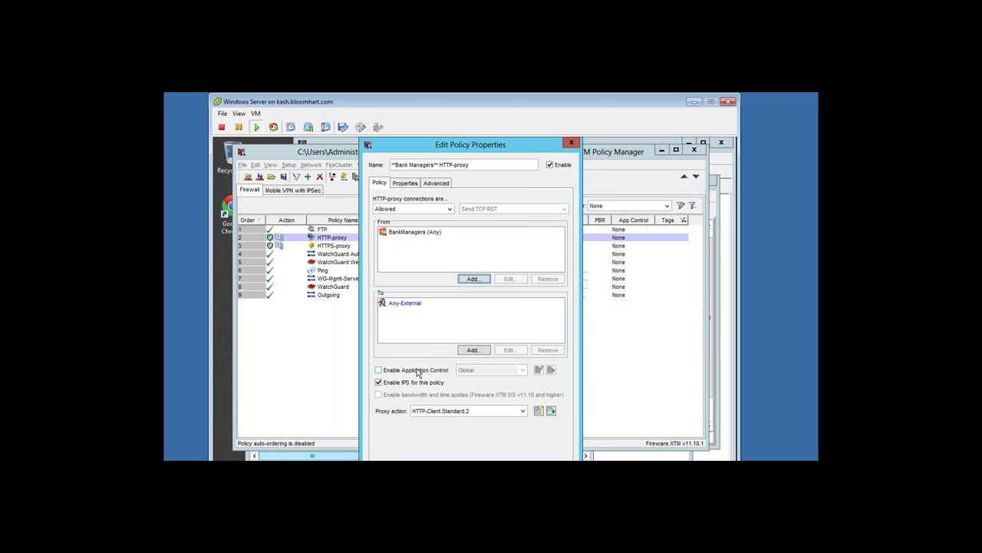
# - Enable Application Control on the policy and edit the Global action's categories
pyautogui.click(419, 371)
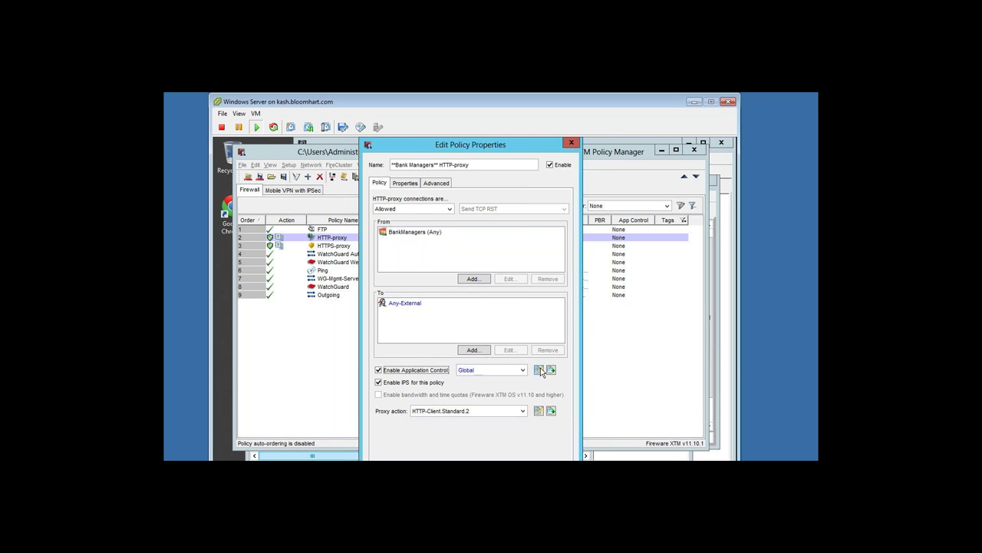
pyautogui.click(539, 369)
pyautogui.click(580, 219)
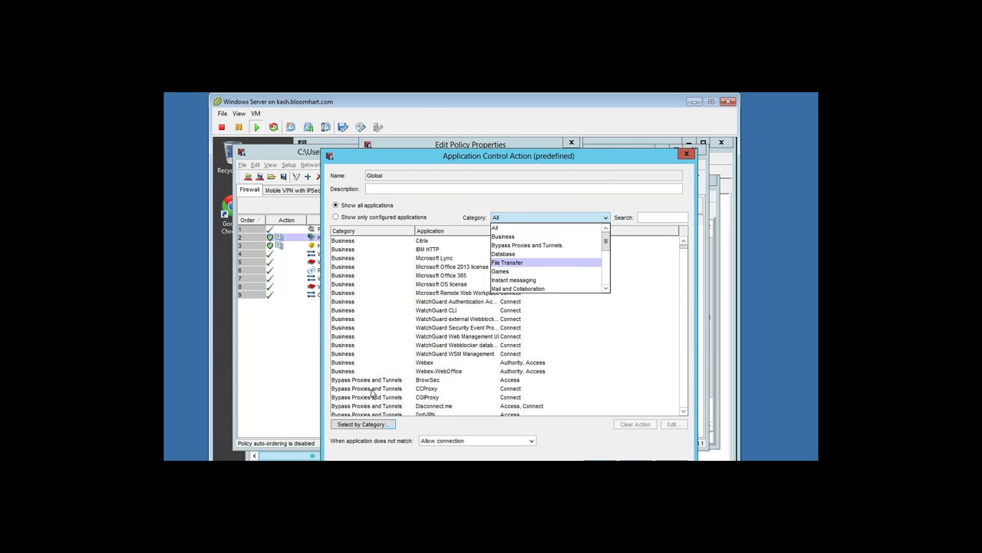
# - Set the Global action to Drop the Bypass Proxies and Tunnels category
pyautogui.click(361, 427)
pyautogui.click(360, 426)
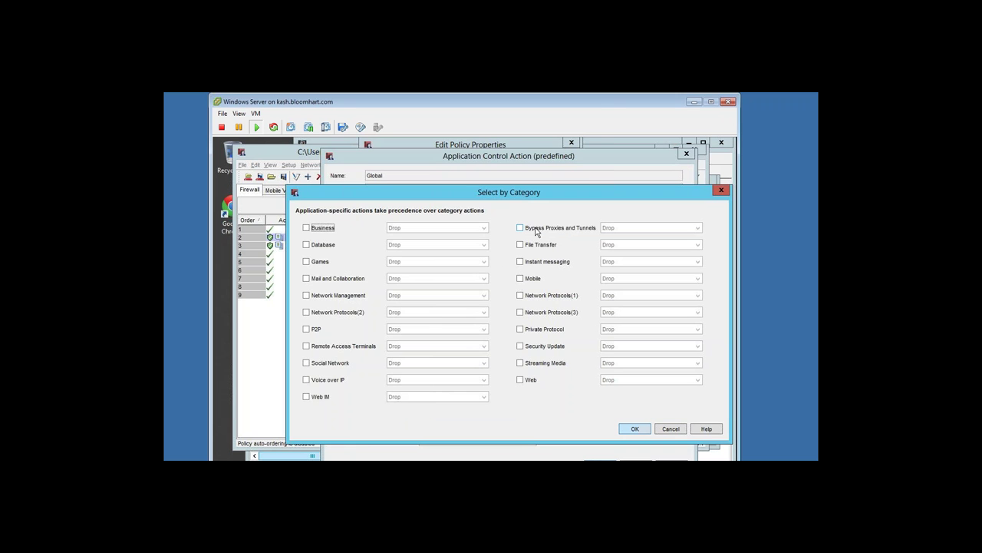
pyautogui.click(540, 229)
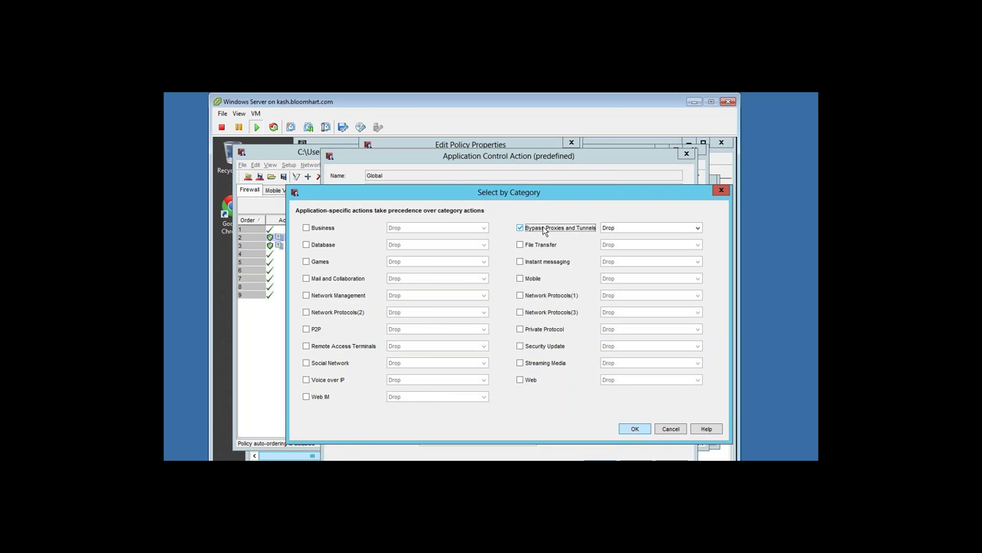
pyautogui.click(608, 229)
pyautogui.click(568, 221)
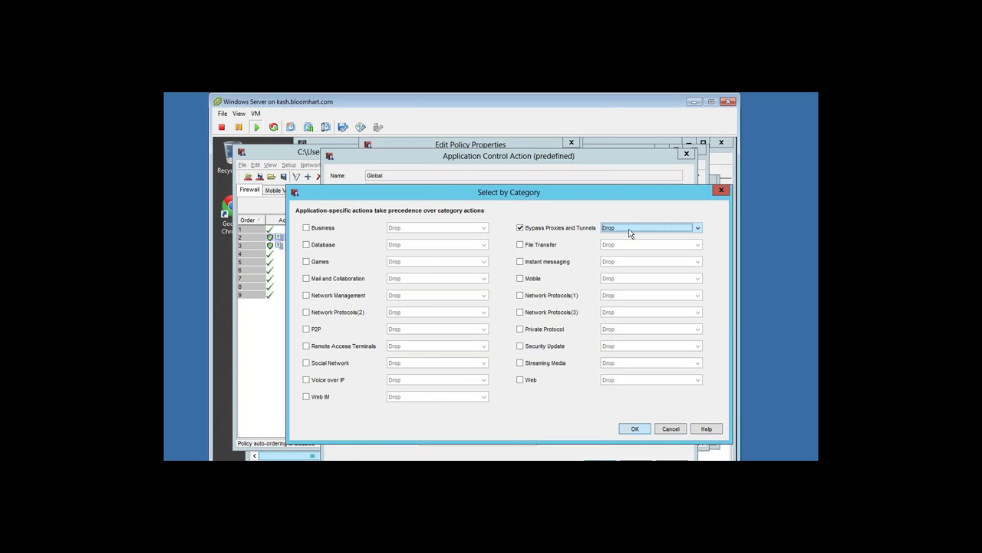
pyautogui.click(629, 232)
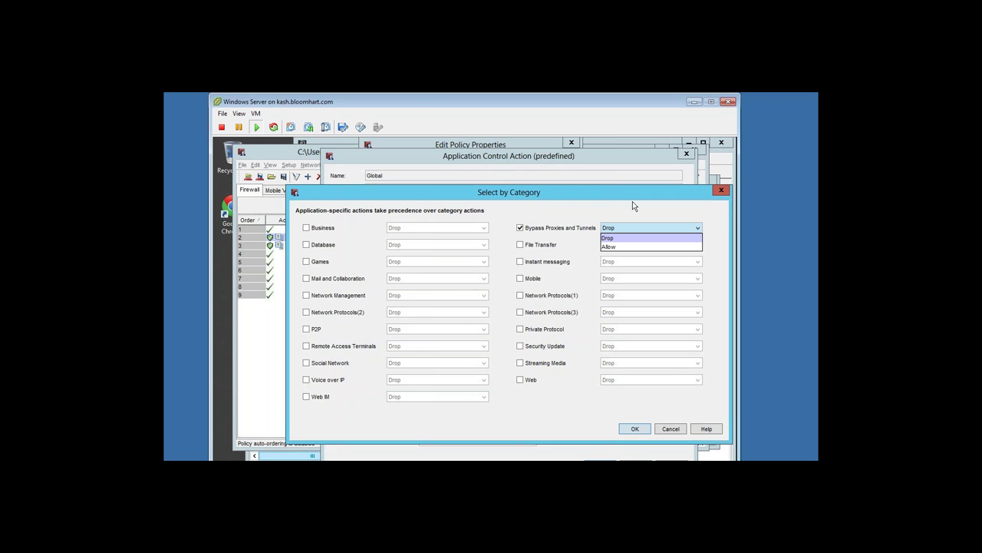
pyautogui.click(546, 366)
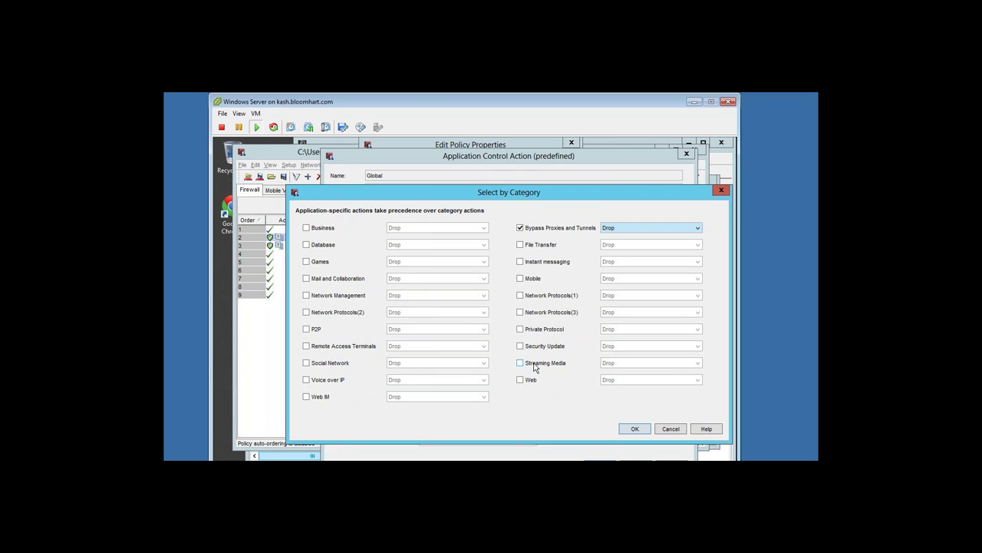
pyautogui.click(539, 364)
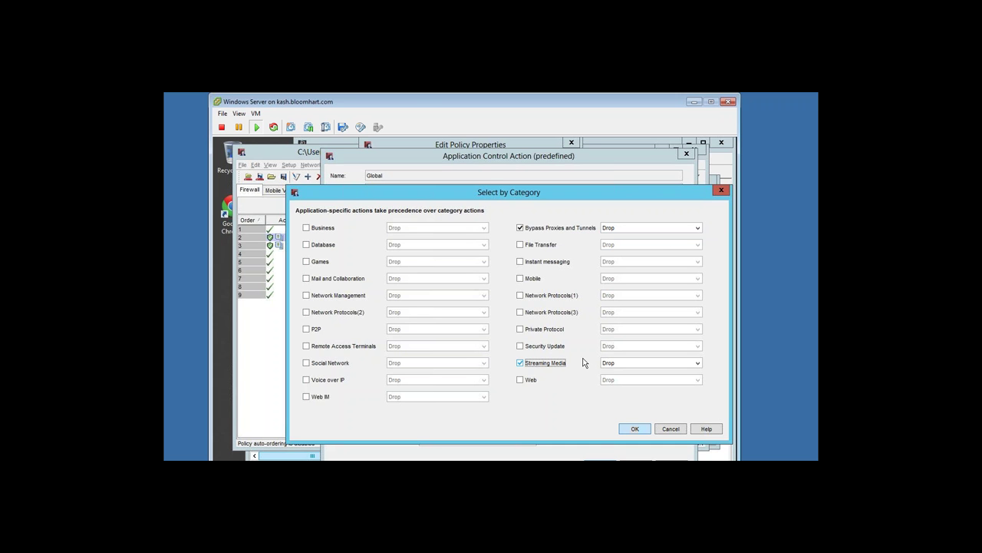
pyautogui.click(521, 364)
pyautogui.click(668, 431)
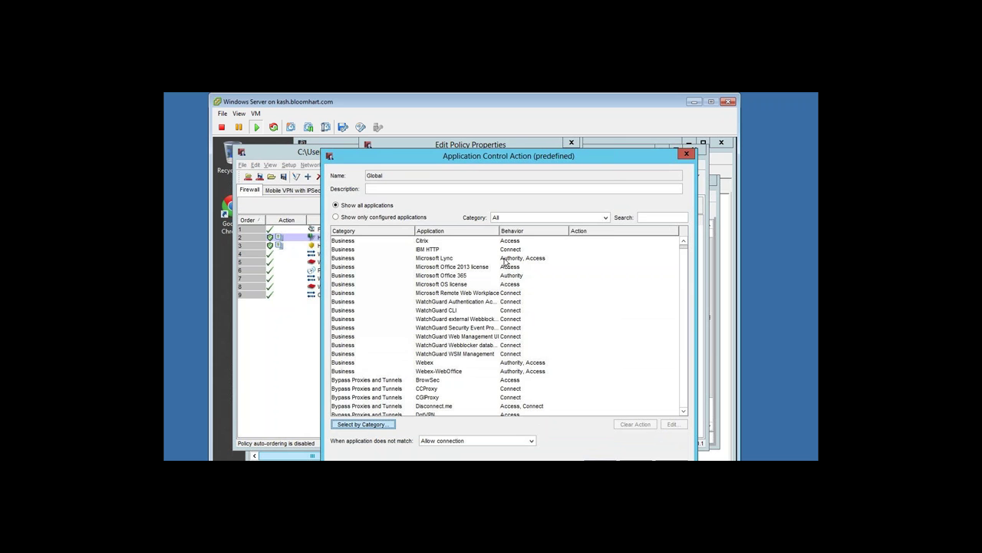
pyautogui.click(688, 154)
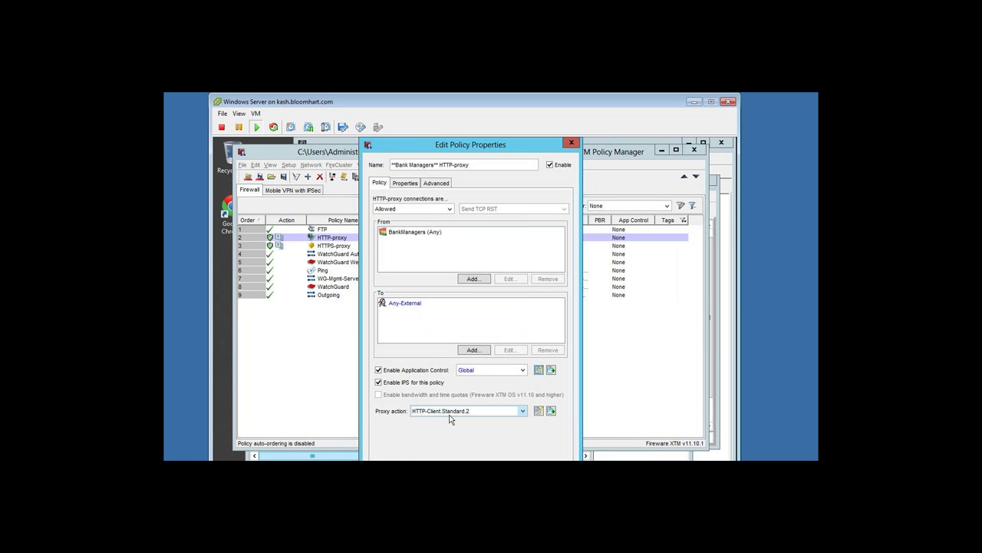
# - Show the WebBlocker settings of the HTTP-Client.Standard.2 proxy action
pyautogui.click(539, 410)
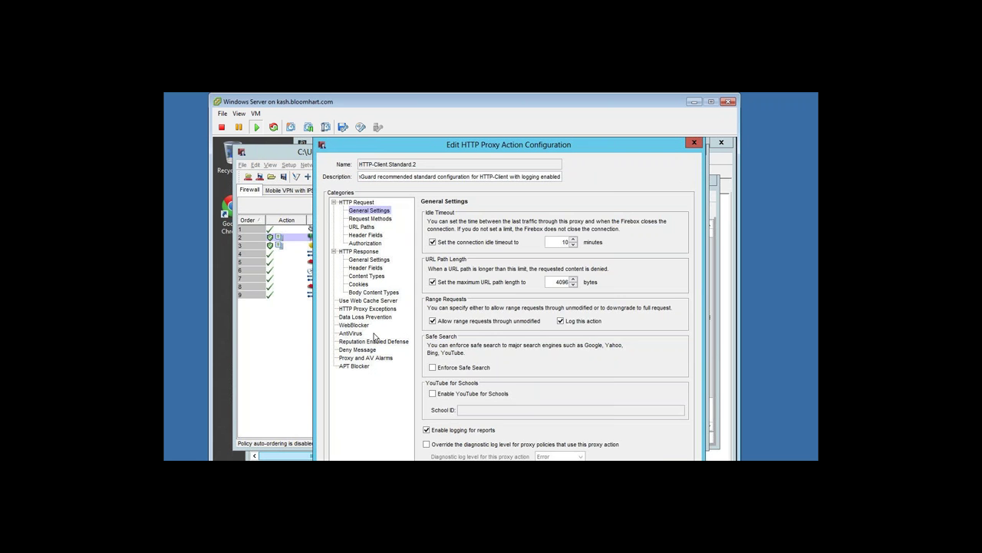
pyautogui.click(362, 325)
pyautogui.click(558, 219)
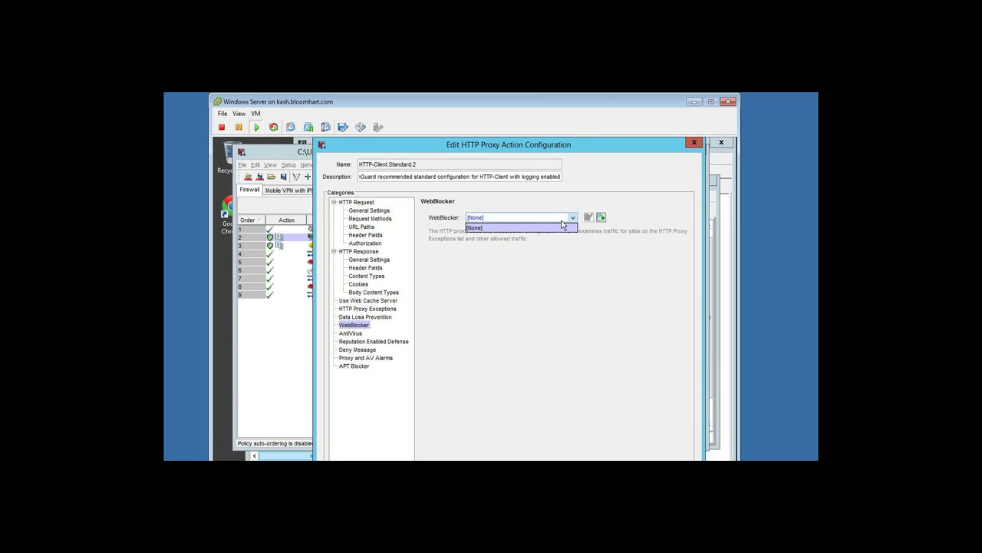
pyautogui.click(564, 227)
pyautogui.click(601, 217)
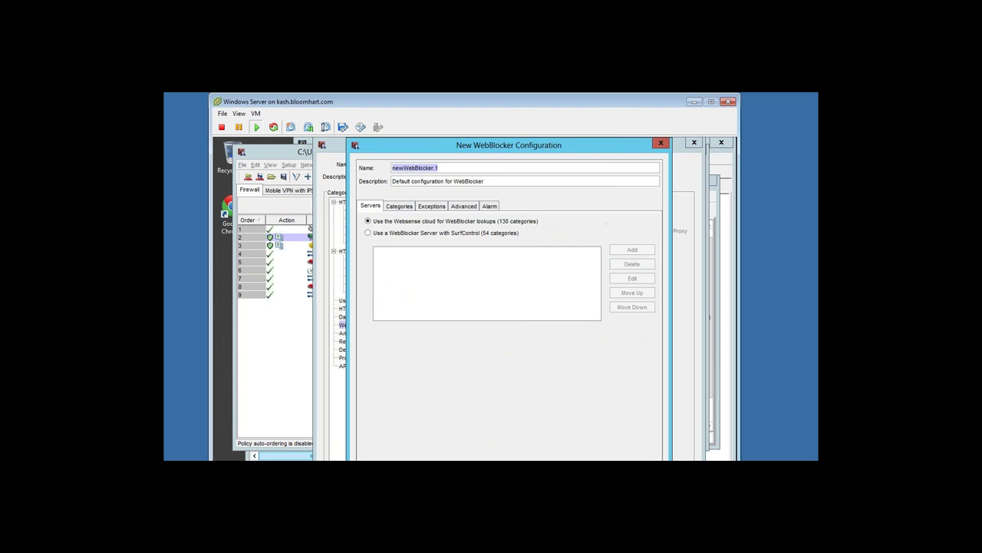
pyautogui.press('Home')
pyautogui.write('BankTeller')
pyautogui.hotkey('shift', 'End')
pyautogui.press('Delete')
pyautogui.write('WebBlocker')
pyautogui.click(400, 205)
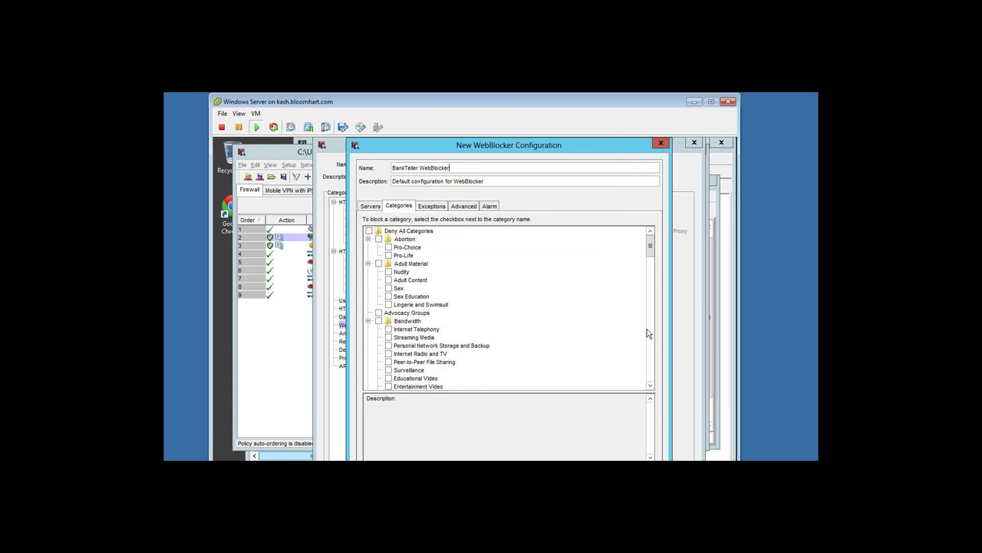
pyautogui.scroll(-5, 647, 333)
pyautogui.scroll(-15, 649, 334)
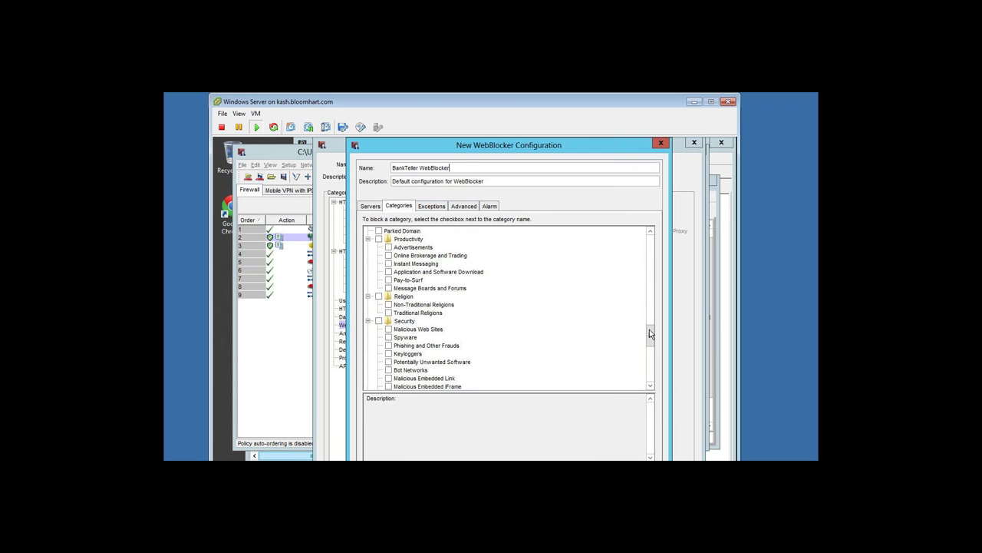
pyautogui.scroll(3, 657, 348)
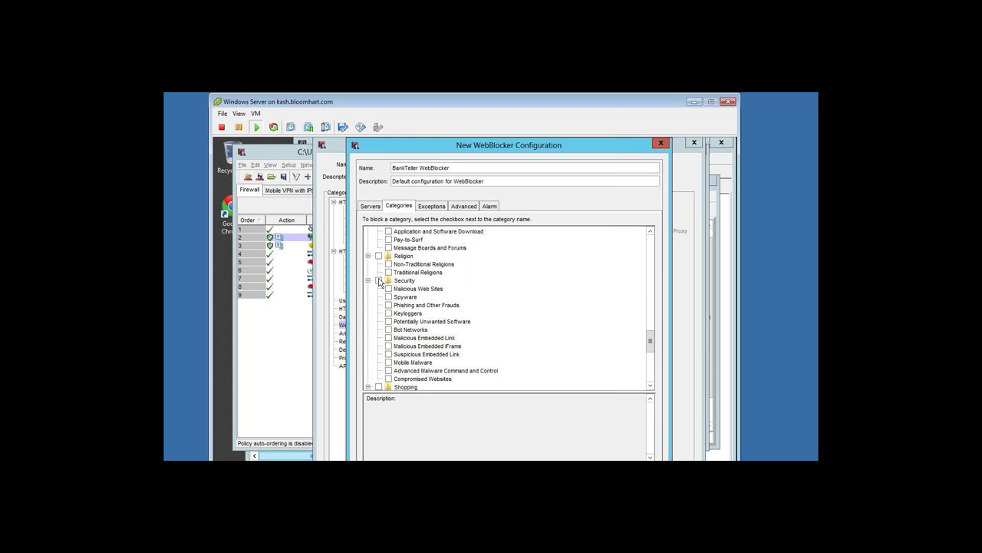
pyautogui.click(379, 281)
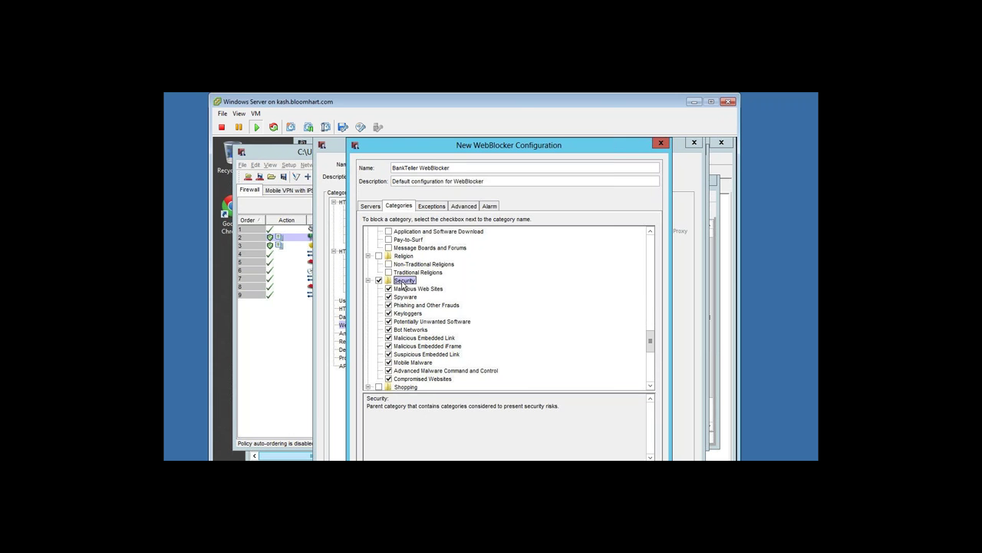
pyautogui.click(666, 142)
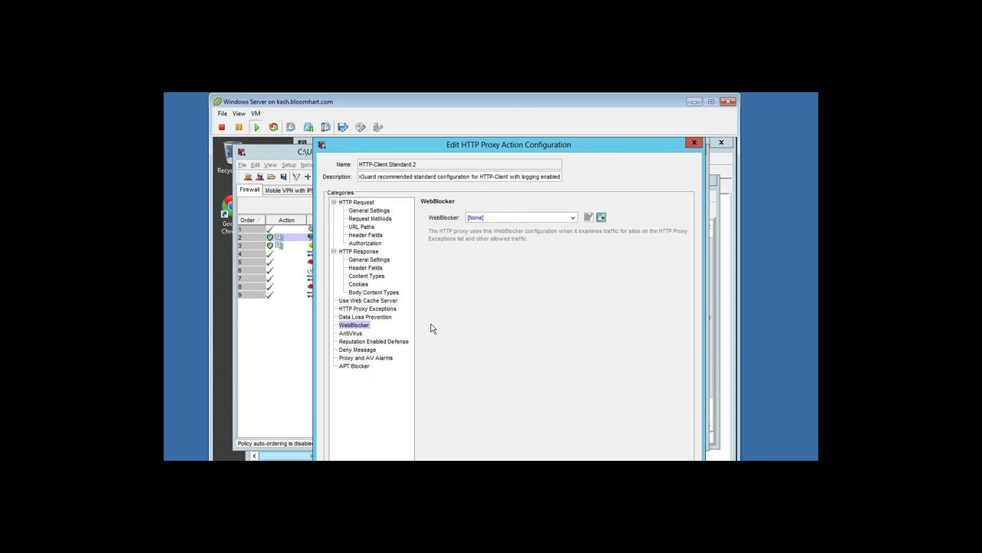
# - Close the proxy action and the Bank Managers policy without saving changes
pyautogui.click(699, 144)
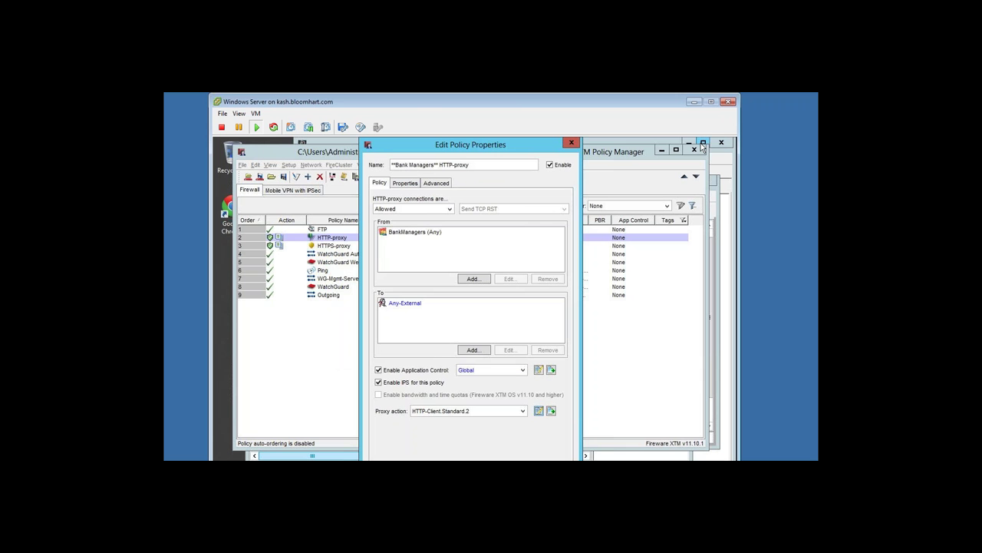
pyautogui.click(398, 234)
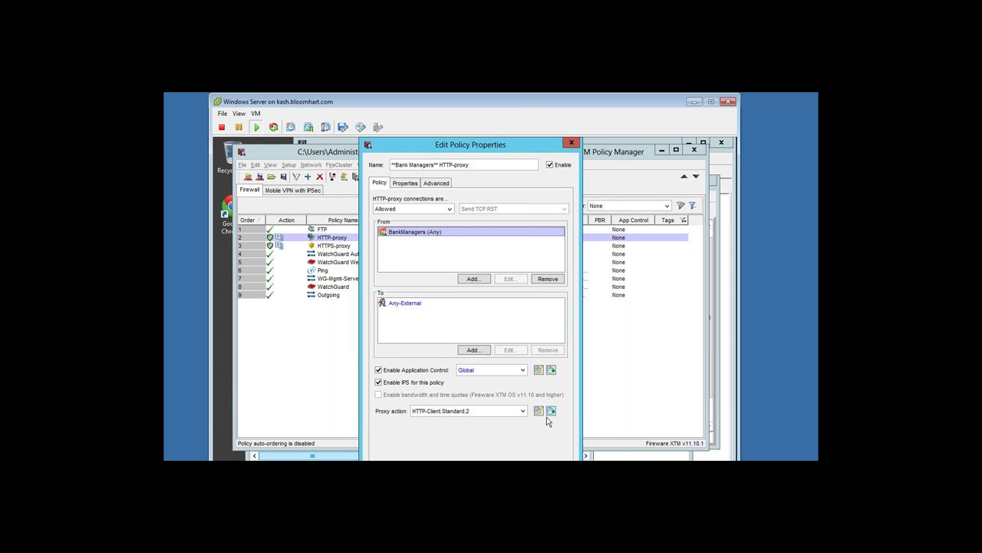
pyautogui.press('Tab')
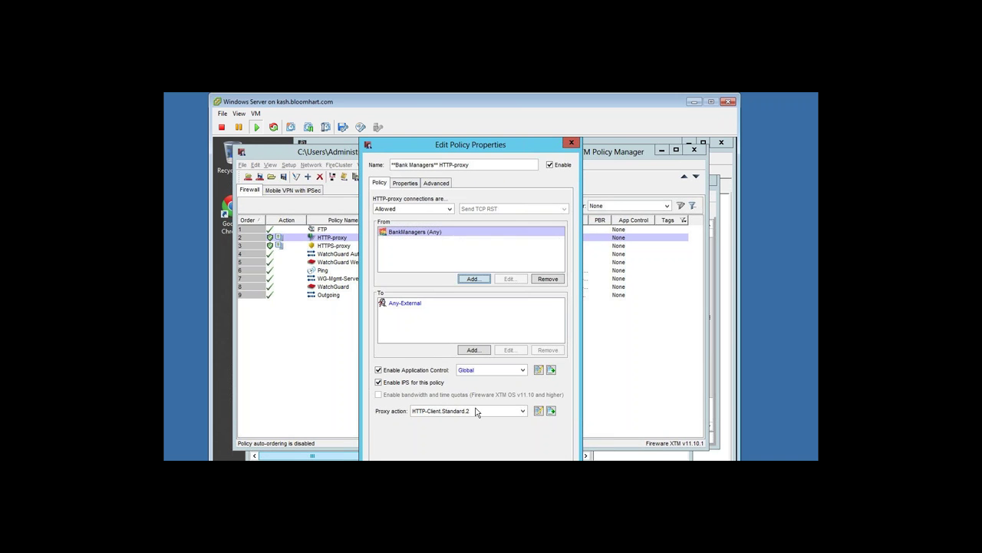
pyautogui.press('space')
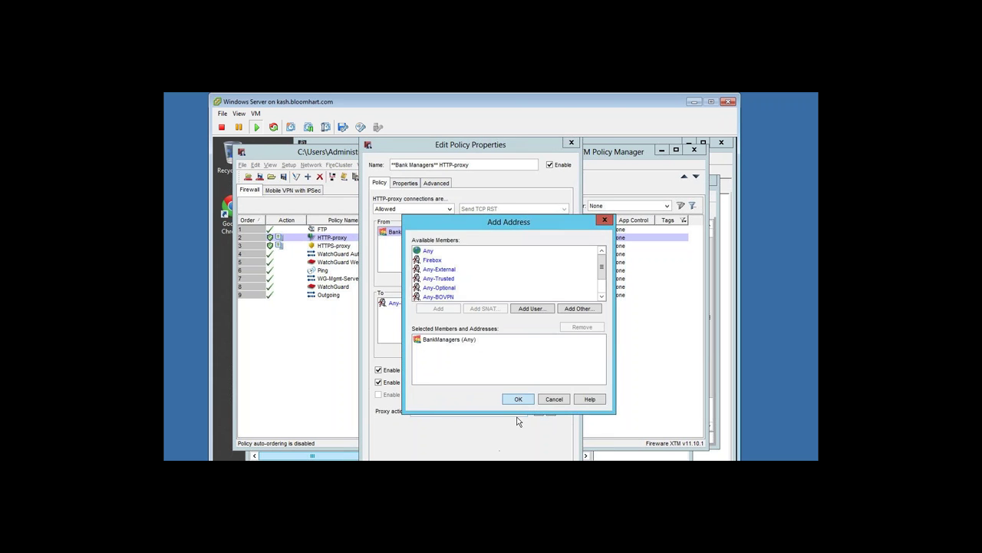
pyautogui.press('Escape')
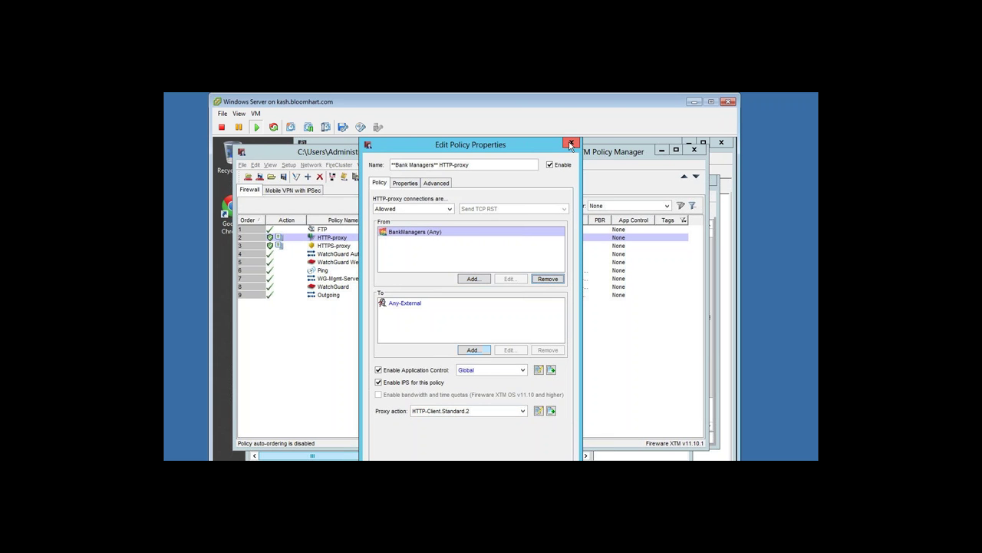
pyautogui.click(571, 145)
# - Dismiss Add Policies and widen the Policy Name and From columns in the policy list
pyautogui.click(308, 177)
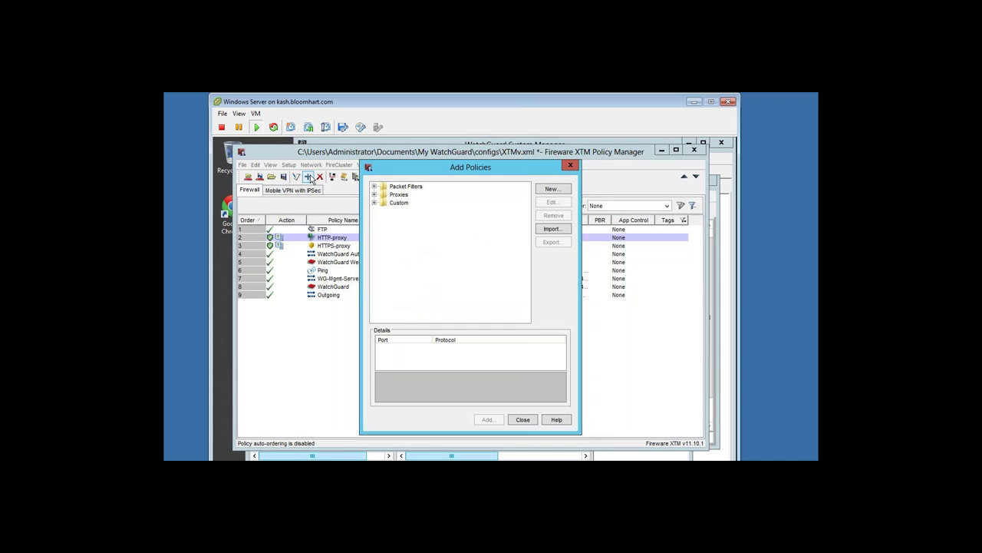
pyautogui.press('Escape')
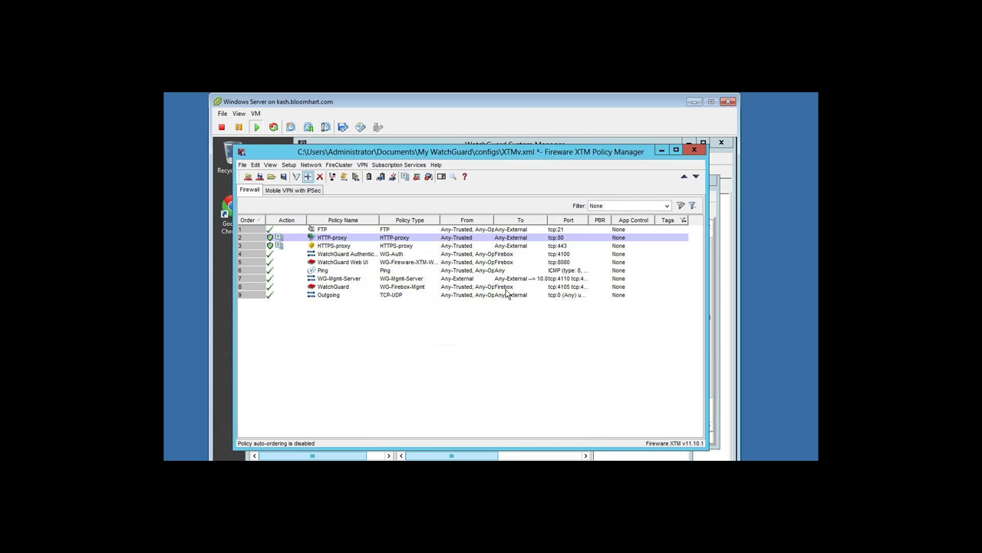
pyautogui.click(447, 254)
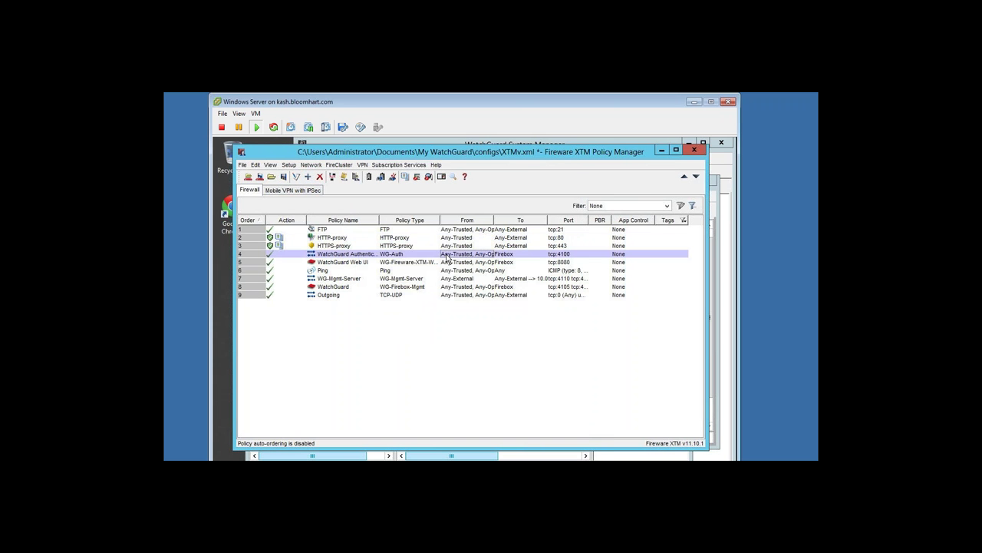
pyautogui.doubleClick(379, 220)
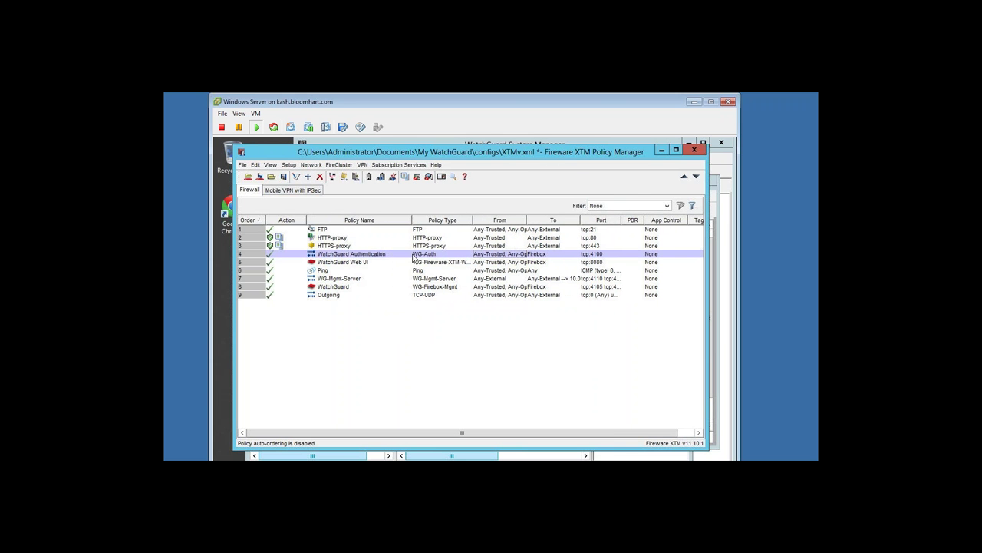
pyautogui.moveTo(526, 220); pyautogui.dragTo(563, 220)
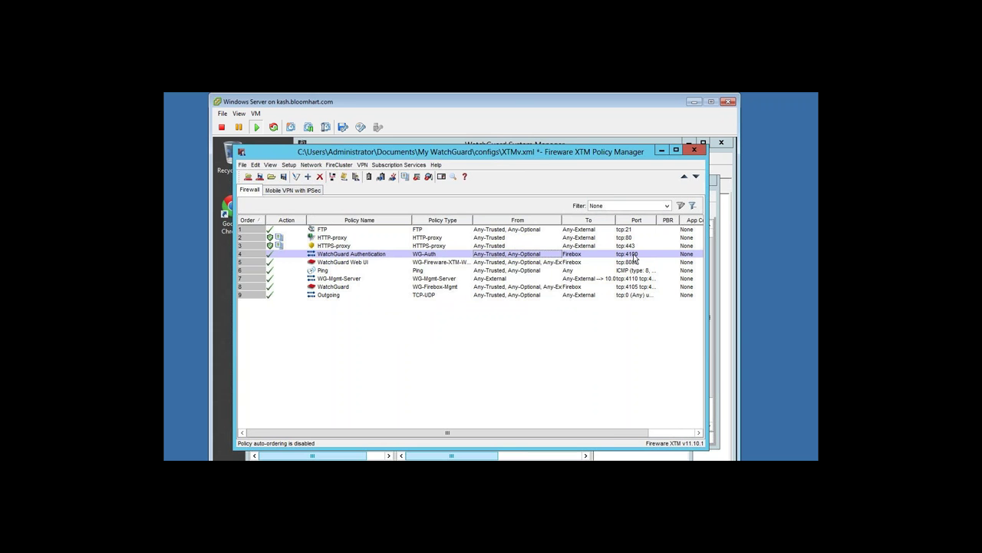
pyautogui.doubleClick(634, 255)
pyautogui.click(452, 314)
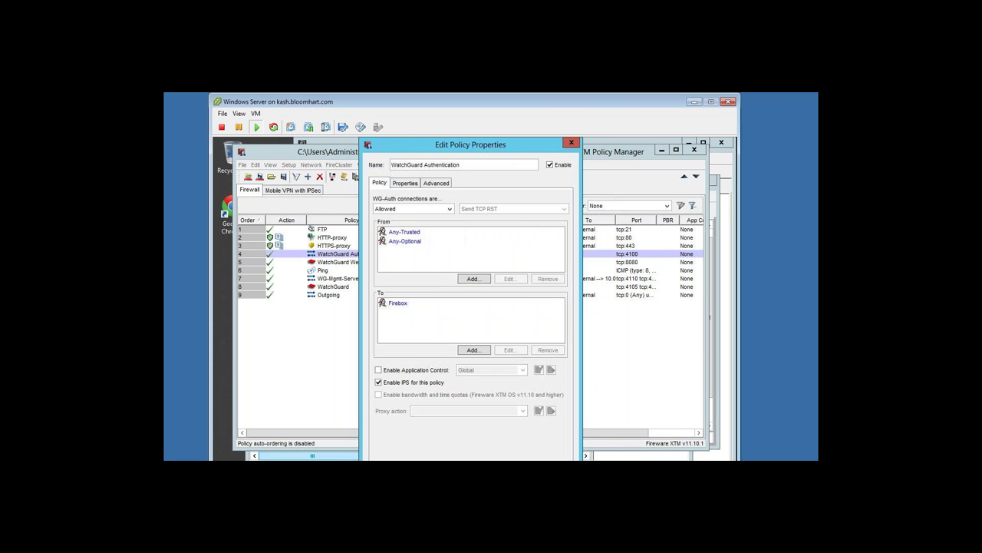
pyautogui.click(396, 233)
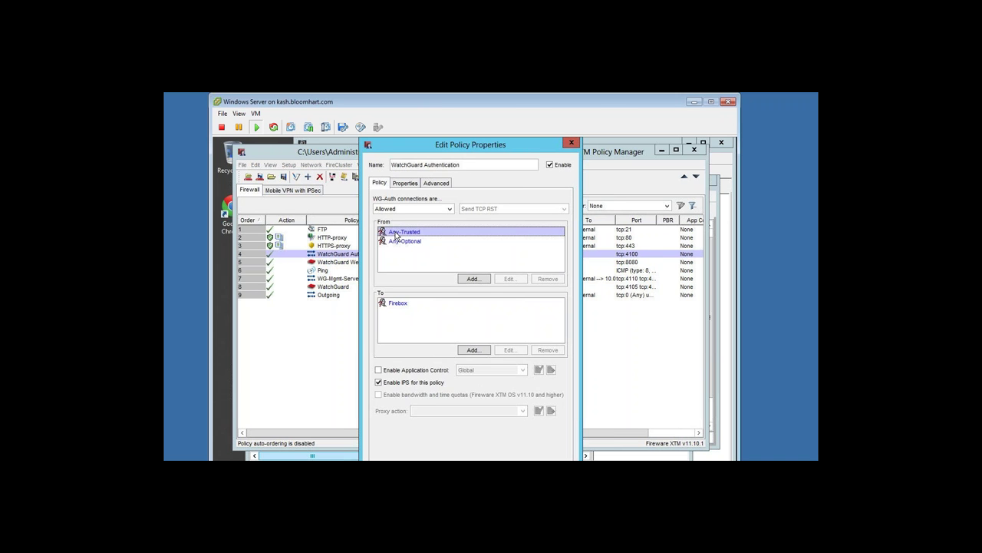
pyautogui.click(412, 242)
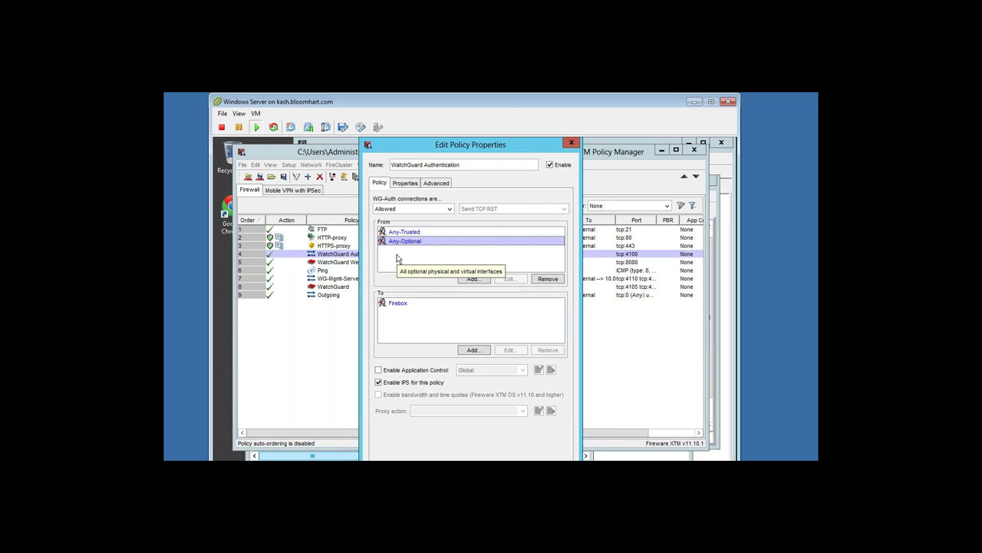
pyautogui.click(469, 278)
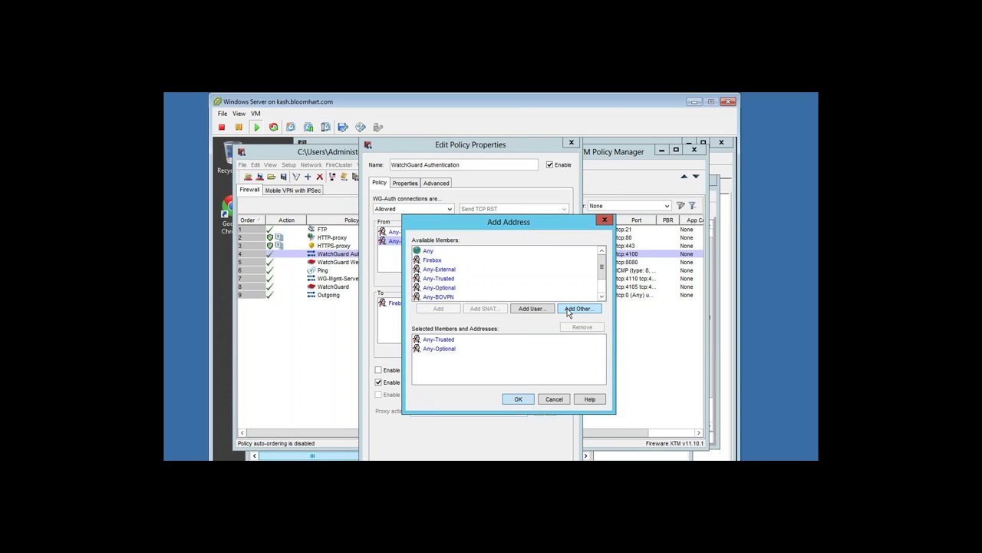
pyautogui.click(531, 308)
pyautogui.click(530, 285)
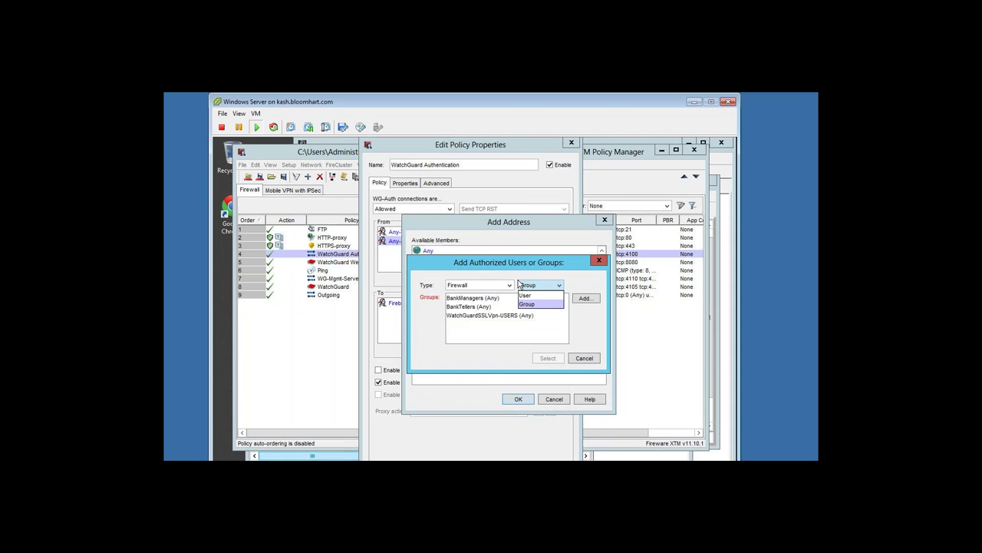
pyautogui.click(527, 304)
pyautogui.click(472, 298)
pyautogui.click(545, 358)
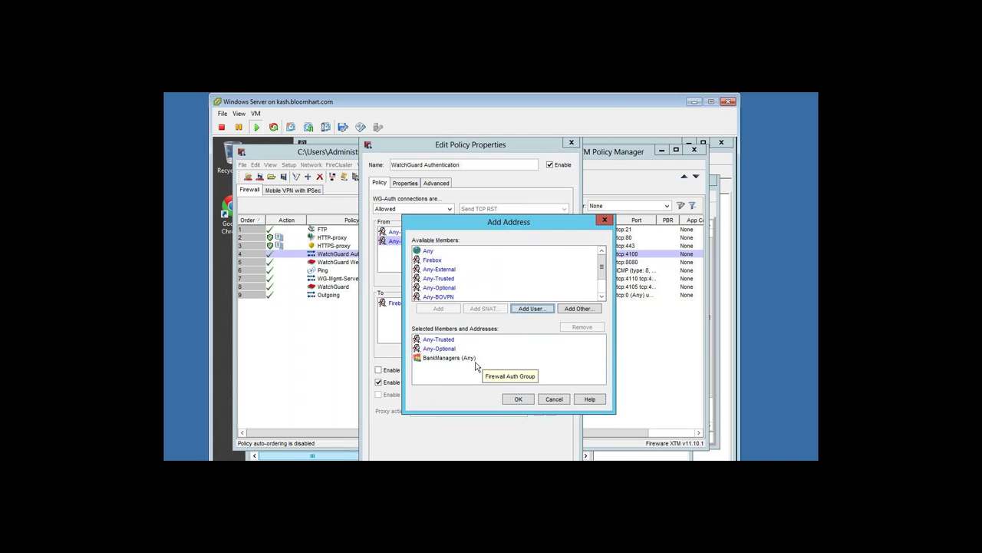
pyautogui.click(445, 359)
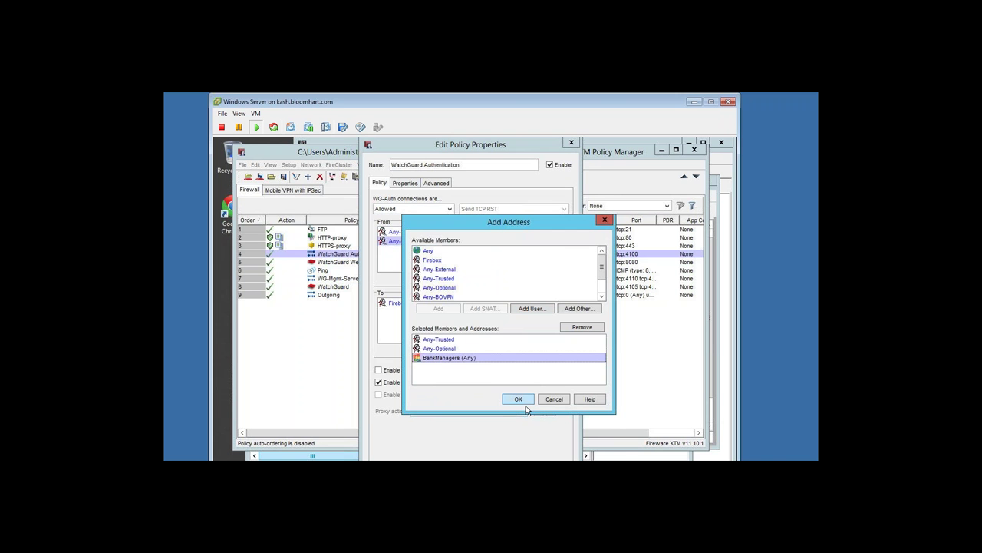
pyautogui.click(519, 399)
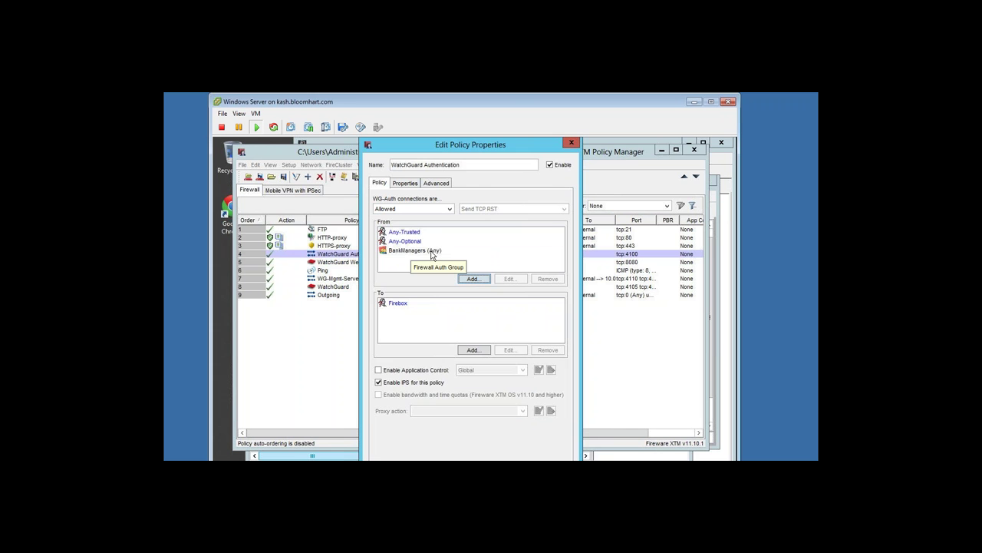
pyautogui.click(571, 143)
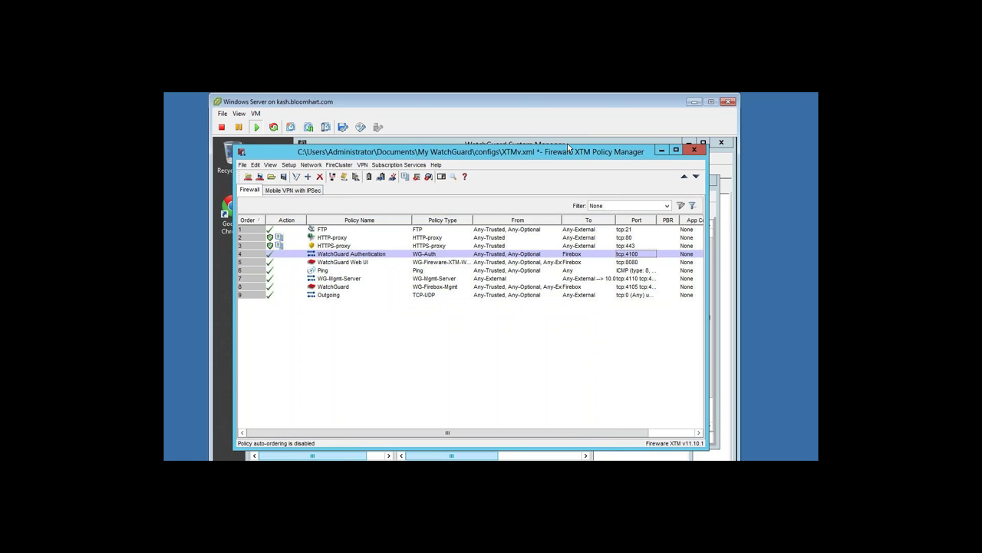
pyautogui.click(308, 177)
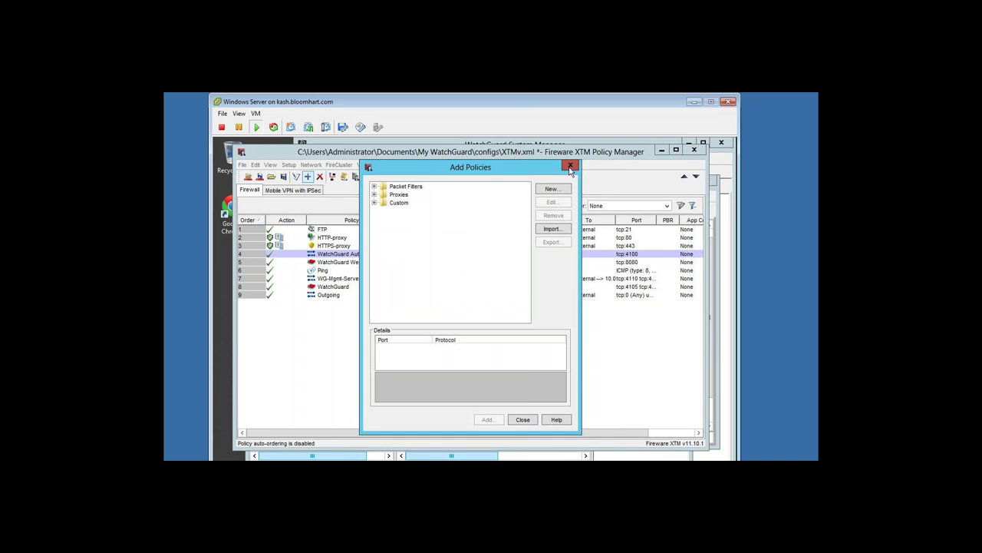
pyautogui.click(570, 165)
pyautogui.click(333, 239)
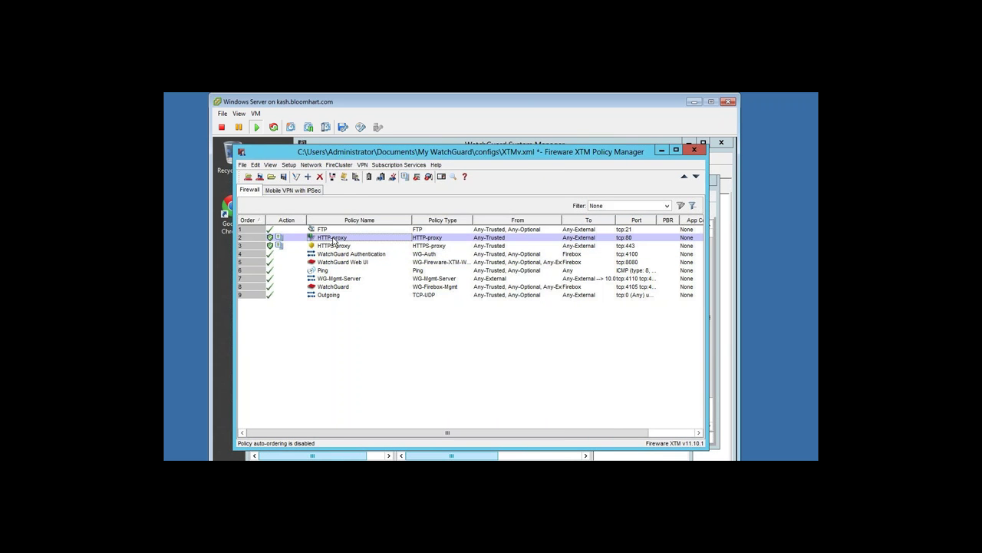
pyautogui.doubleClick(334, 241)
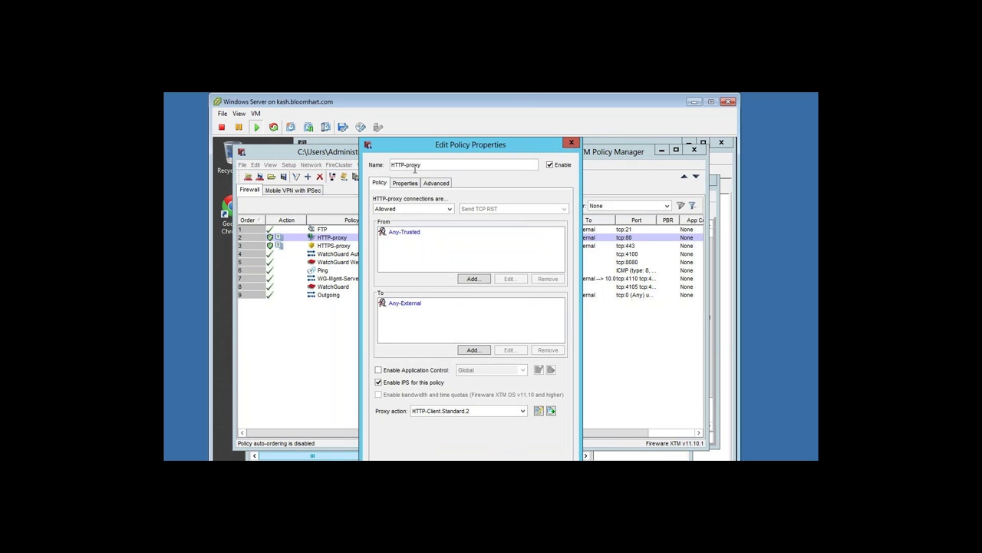
pyautogui.click(473, 278)
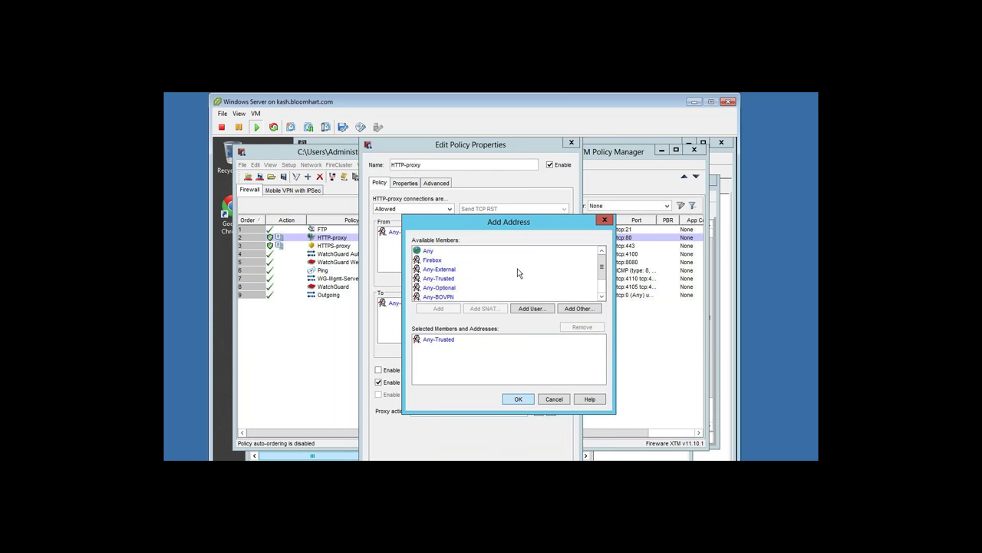
pyautogui.click(556, 398)
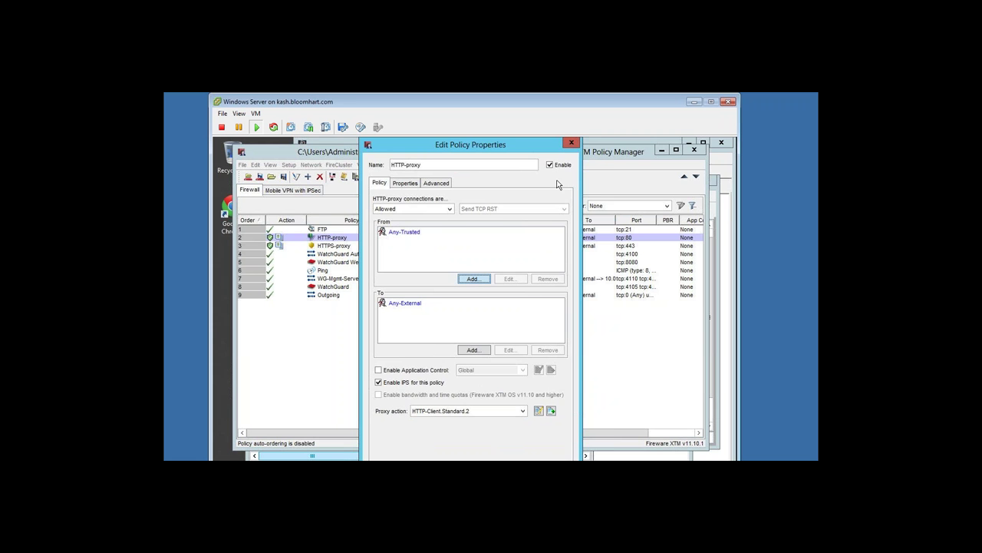
pyautogui.click(571, 145)
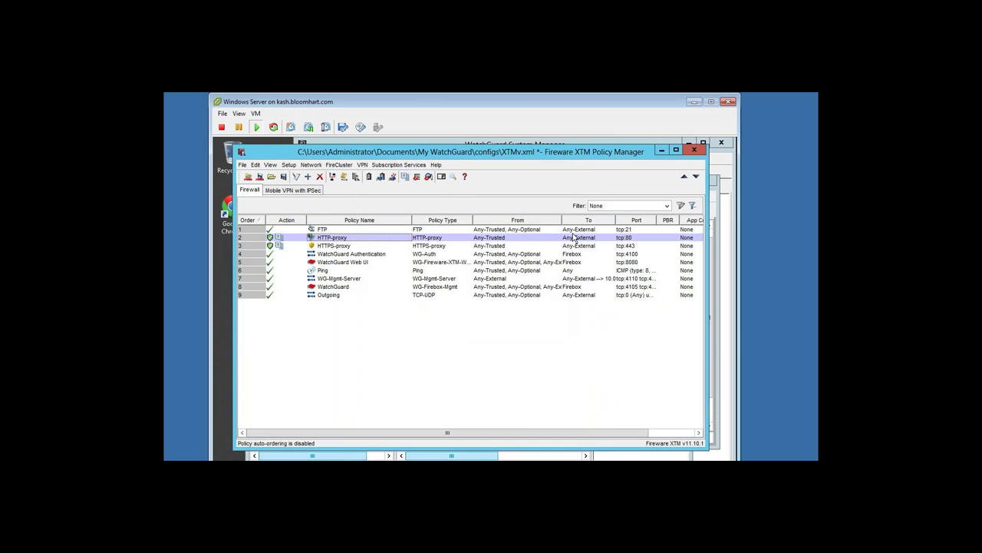
# - Activate Mobile VPN with SSL from VPN > Mobile VPN > SSL
pyautogui.click(389, 167)
pyautogui.moveTo(362, 167)
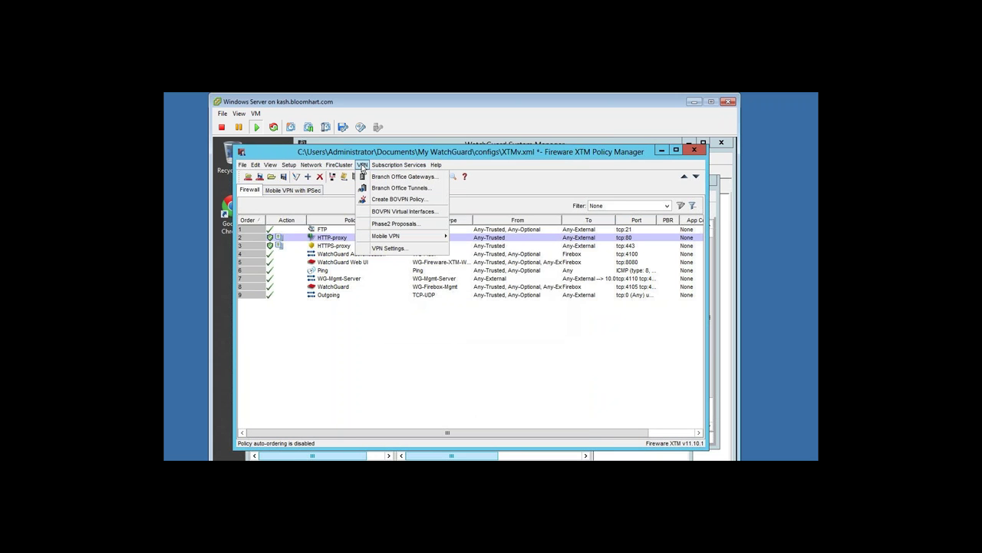
pyautogui.moveTo(390, 237)
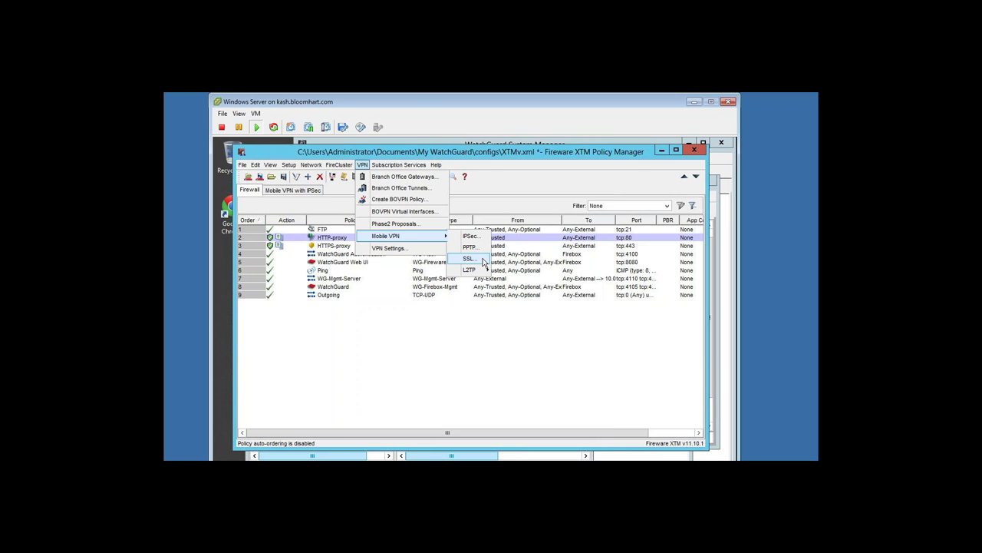
pyautogui.click(483, 263)
pyautogui.click(398, 185)
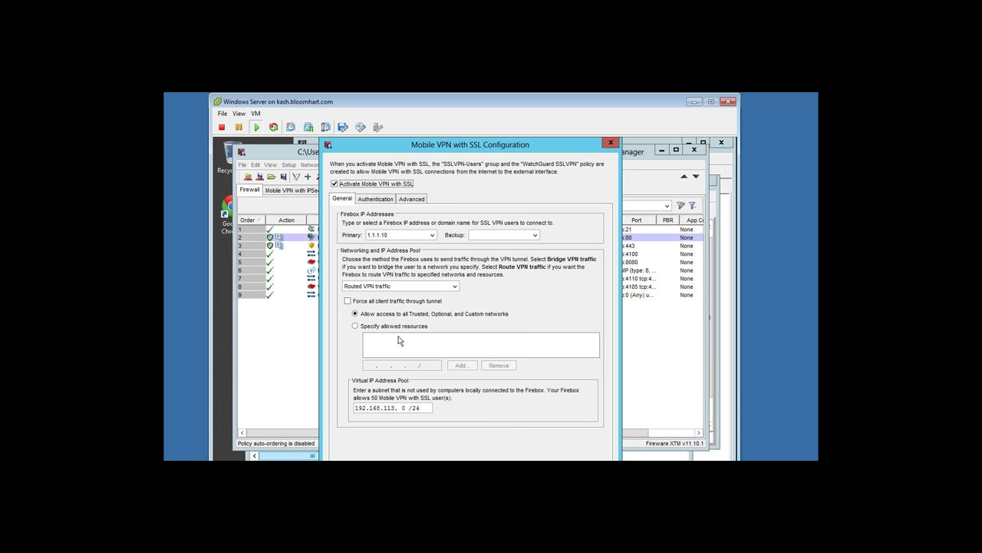
# - Keep Routed VPN traffic and force all client traffic through the SSL tunnel
pyautogui.click(401, 287)
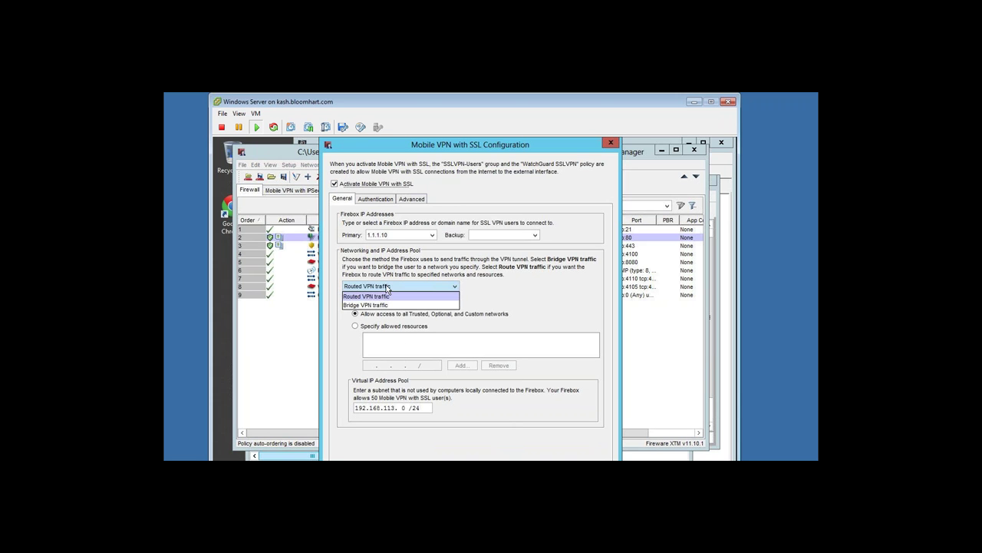
pyautogui.click(520, 318)
pyautogui.click(372, 302)
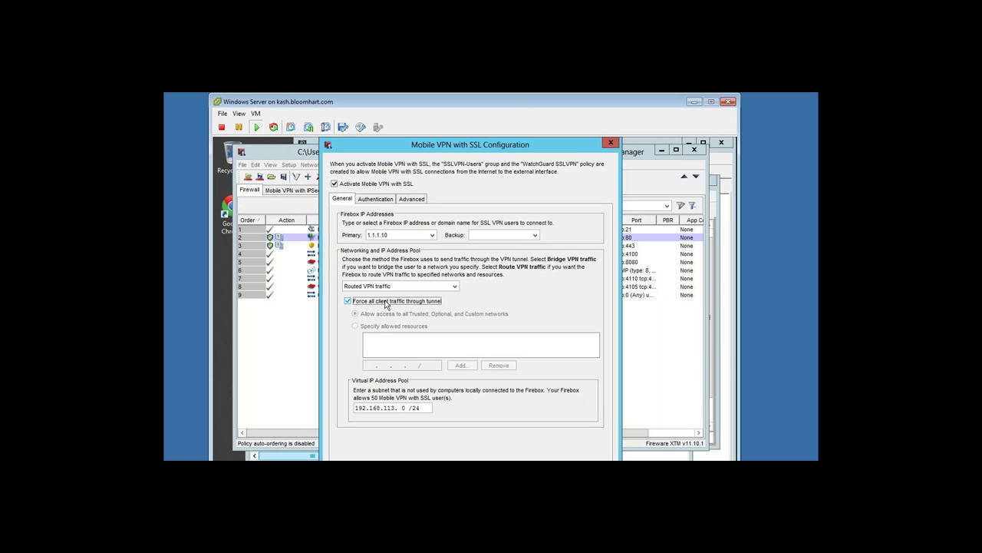
pyautogui.click(386, 303)
pyautogui.click(376, 327)
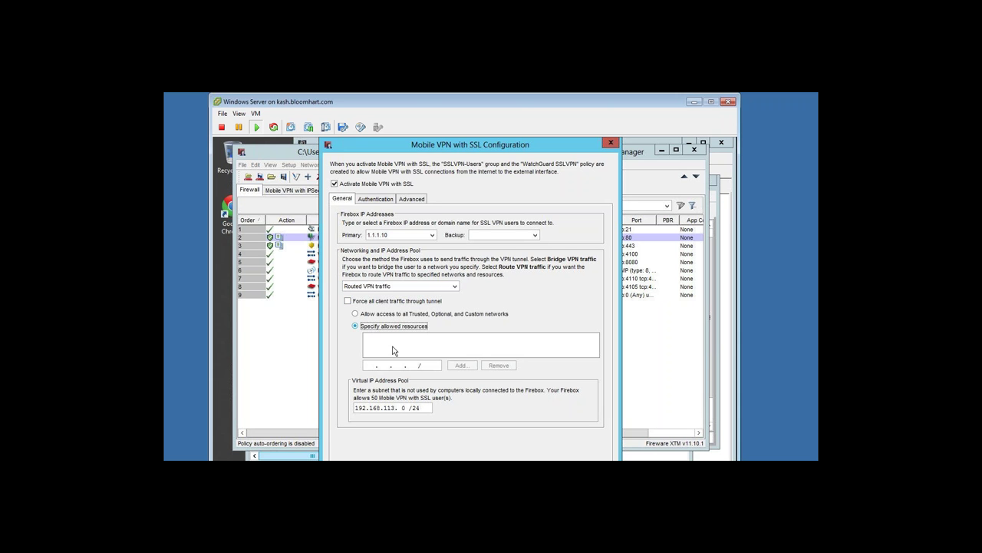
pyautogui.click(368, 364)
pyautogui.click(373, 302)
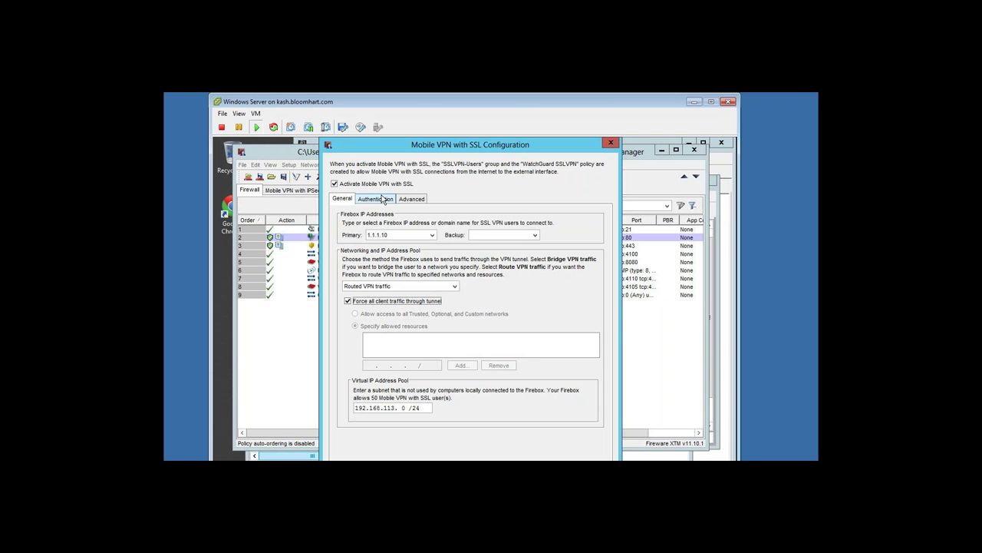
# - Enable Firebox-DB, watchguard-lab.com and bloomhart.com as SSL VPN authentication servers
pyautogui.click(383, 200)
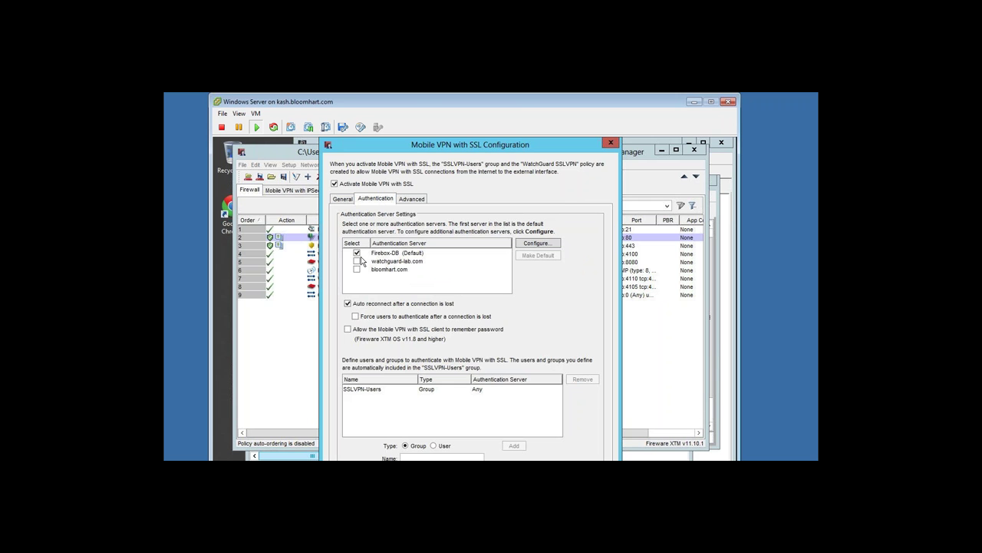
pyautogui.click(357, 253)
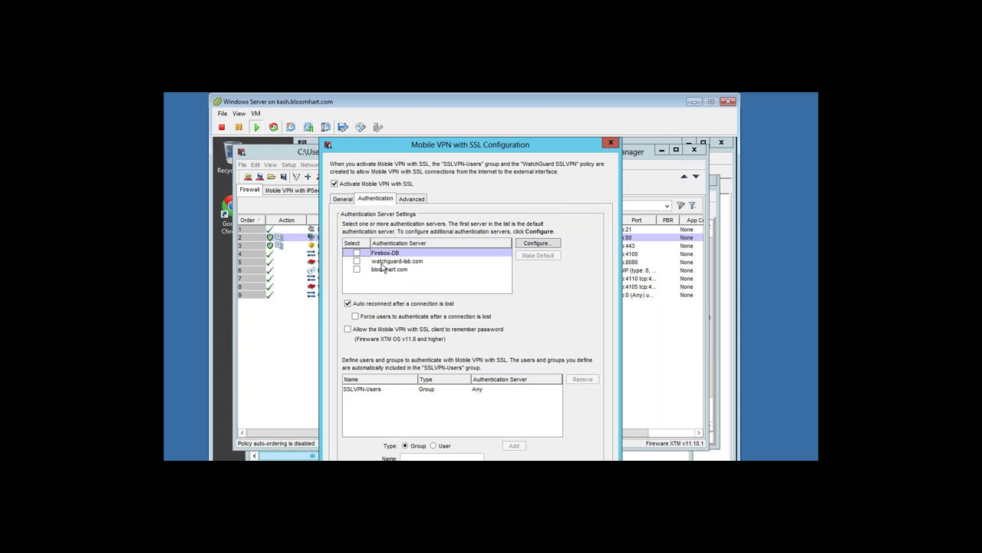
pyautogui.click(356, 261)
pyautogui.click(356, 270)
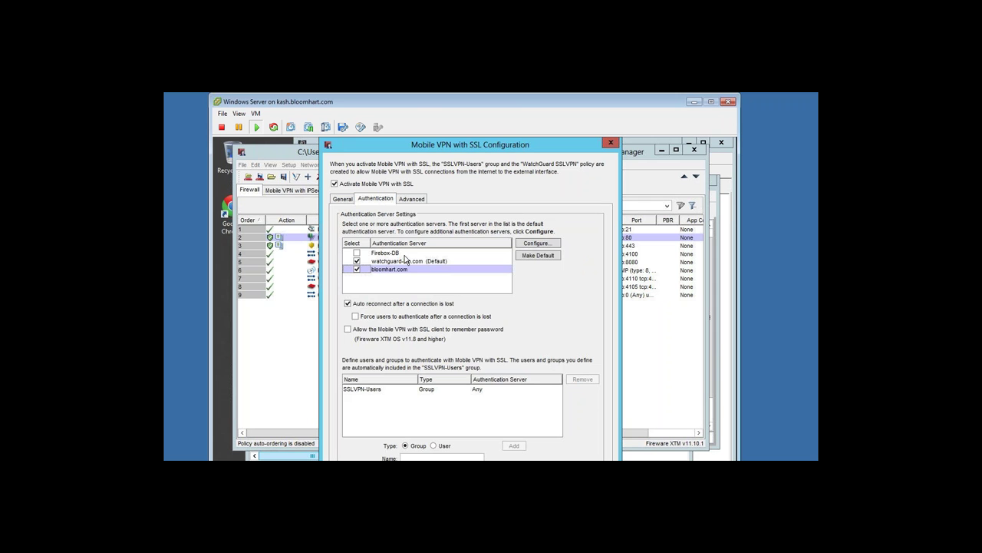
pyautogui.click(406, 261)
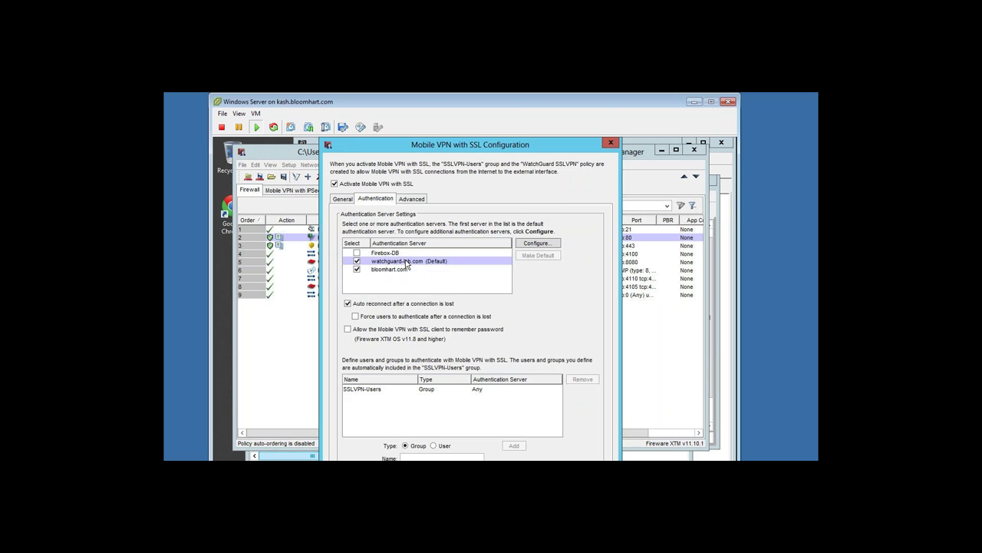
pyautogui.click(445, 253)
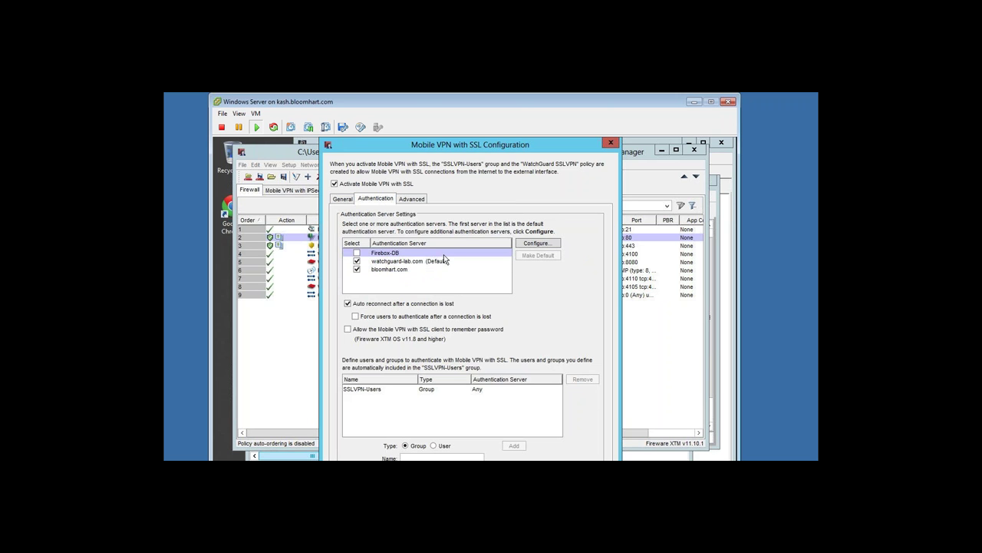
pyautogui.click(444, 261)
pyautogui.click(444, 270)
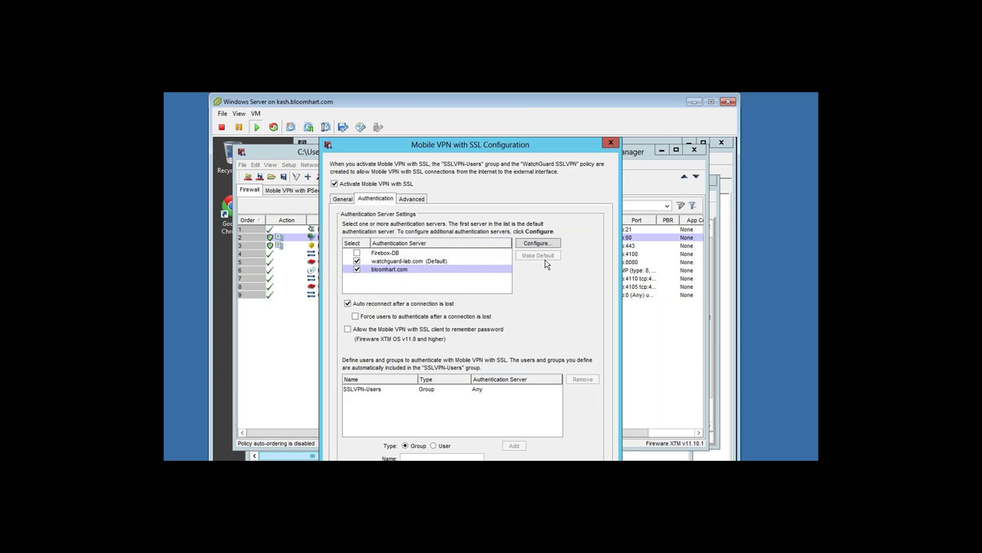
pyautogui.click(358, 252)
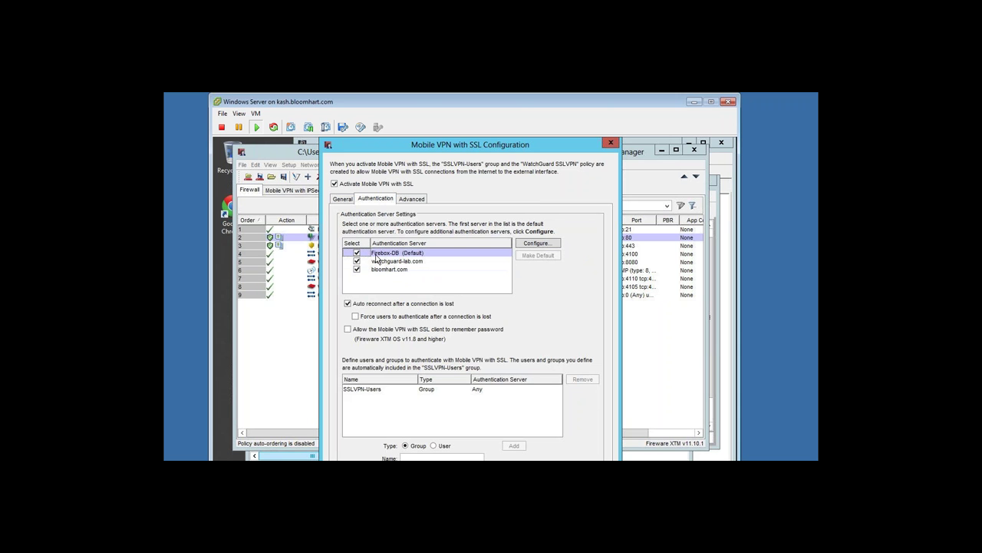
# - Make watchguard-lab.com the default server and begin adding the BankTellers group
pyautogui.click(393, 262)
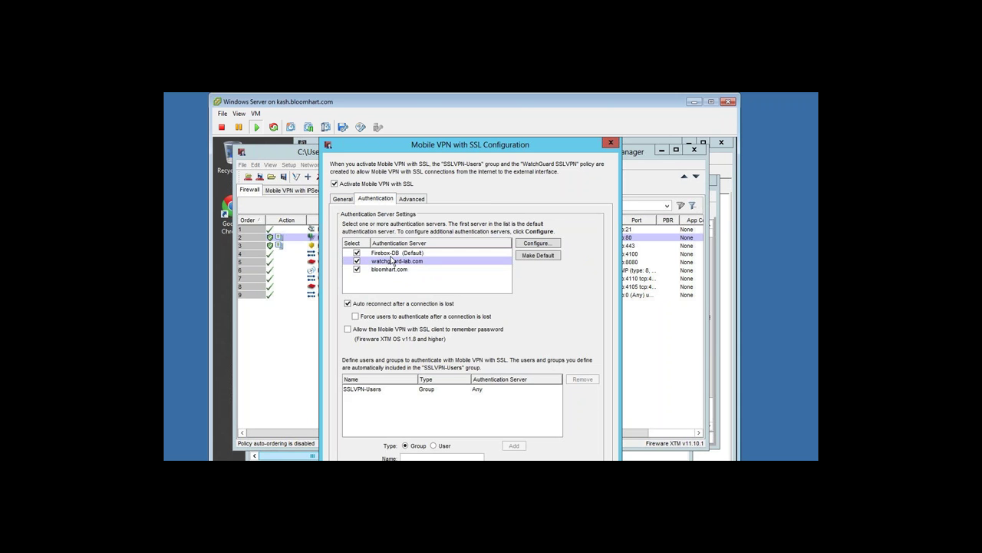
pyautogui.click(529, 256)
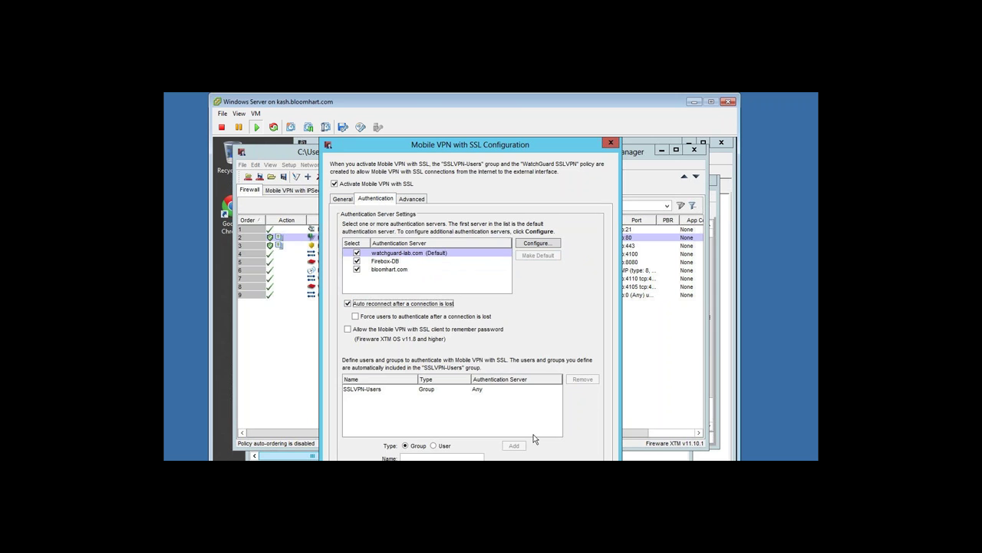
pyautogui.click(418, 445)
pyautogui.click(457, 457)
# - Copy the WatchGuardSSLVpn-USERS name from Active Directory and add it as an allowed SSL VPN group
pyautogui.write('BankTellers')
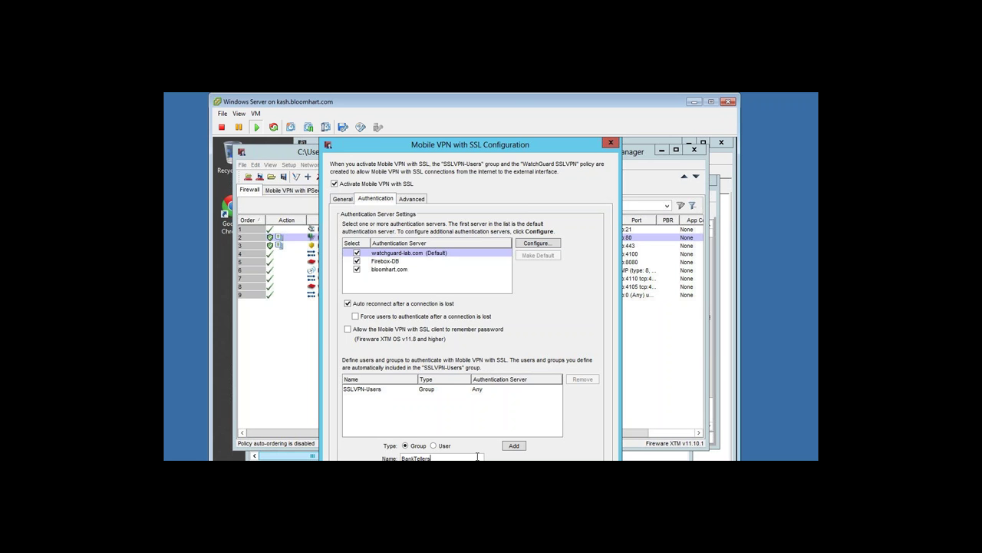
pyautogui.moveTo(472, 458); pyautogui.dragTo(371, 457)
pyautogui.hotkey('alt', 'Tab')
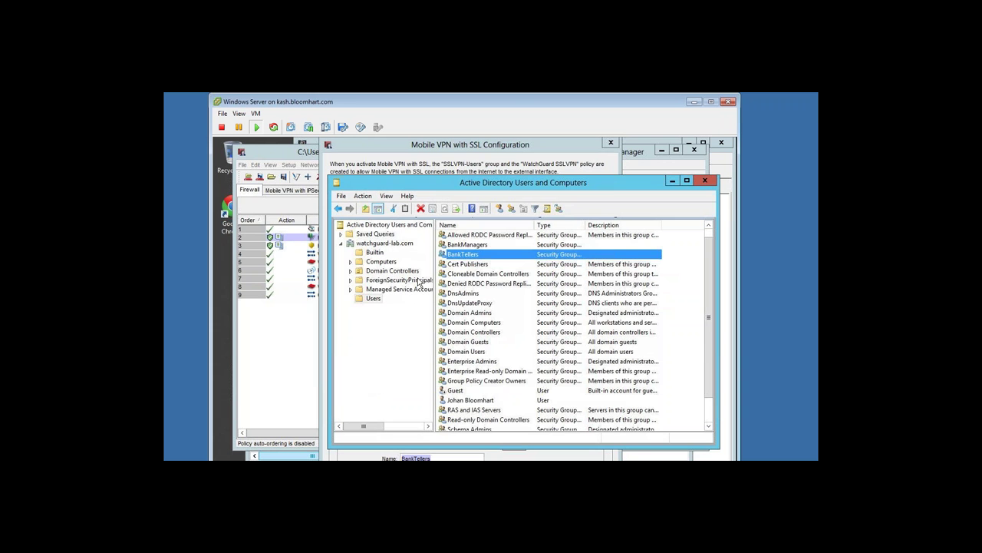
pyautogui.press('r')
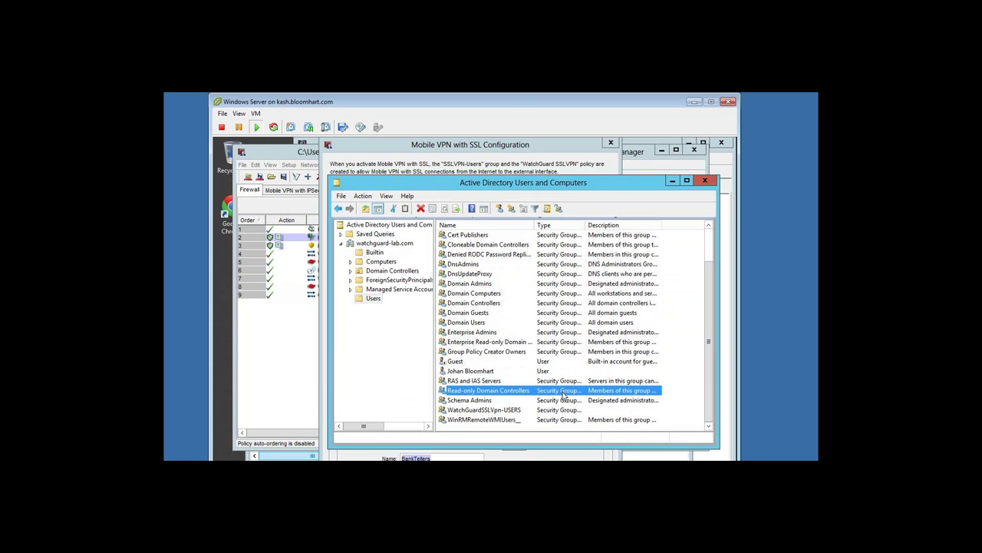
pyautogui.press('w')
pyautogui.click(513, 410)
pyautogui.hotkey('ctrl', 'c')
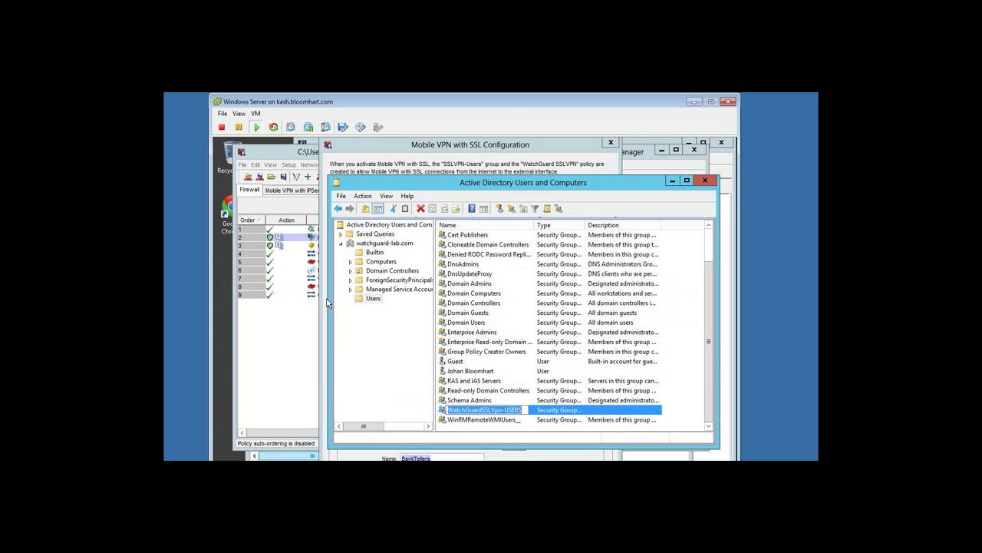
pyautogui.click(378, 162)
pyautogui.hotkey('ctrl', 'v')
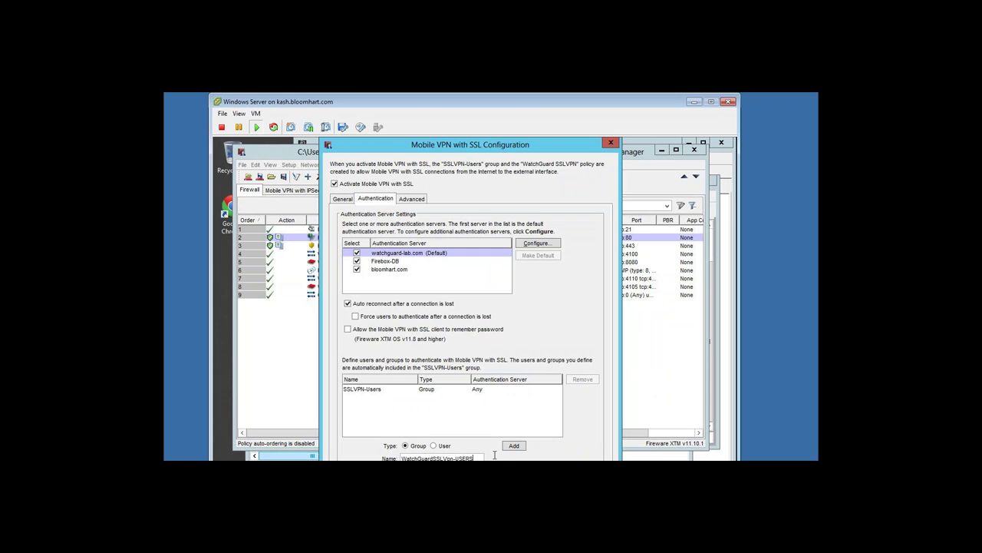
pyautogui.click(514, 445)
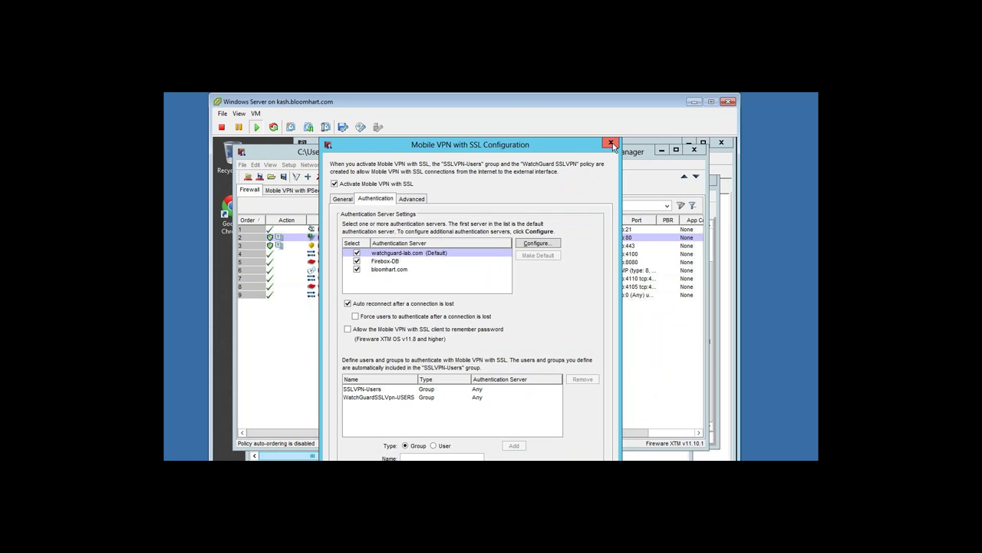
pyautogui.hotkey('alt', 'Tab')
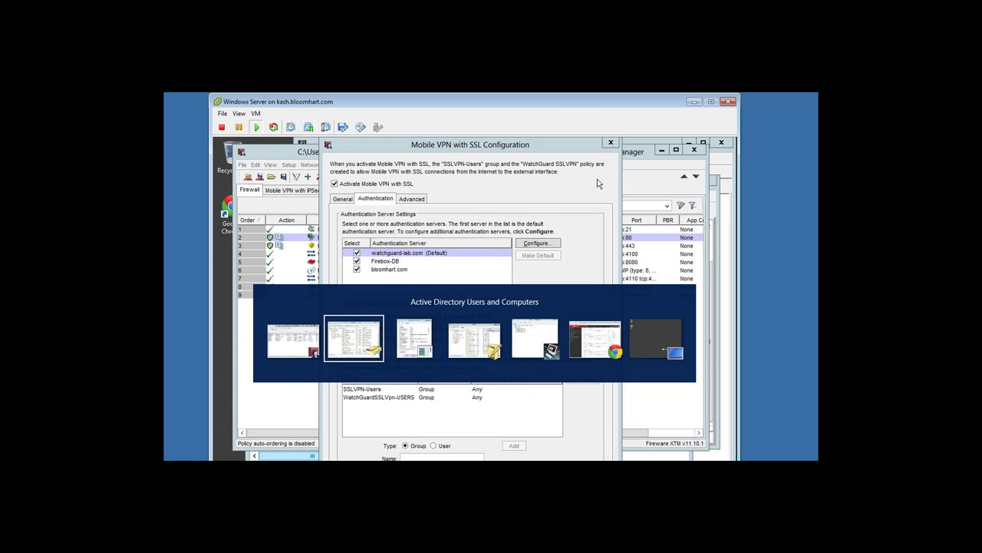
# - Log out of the User Authentication portal on port 4100 in the browser
pyautogui.hotkey('alt', 'Tab')
pyautogui.hotkey('alt', 'Tab')
pyautogui.hotkey('alt', 'Tab')
pyautogui.hotkey('alt', 'Tab')
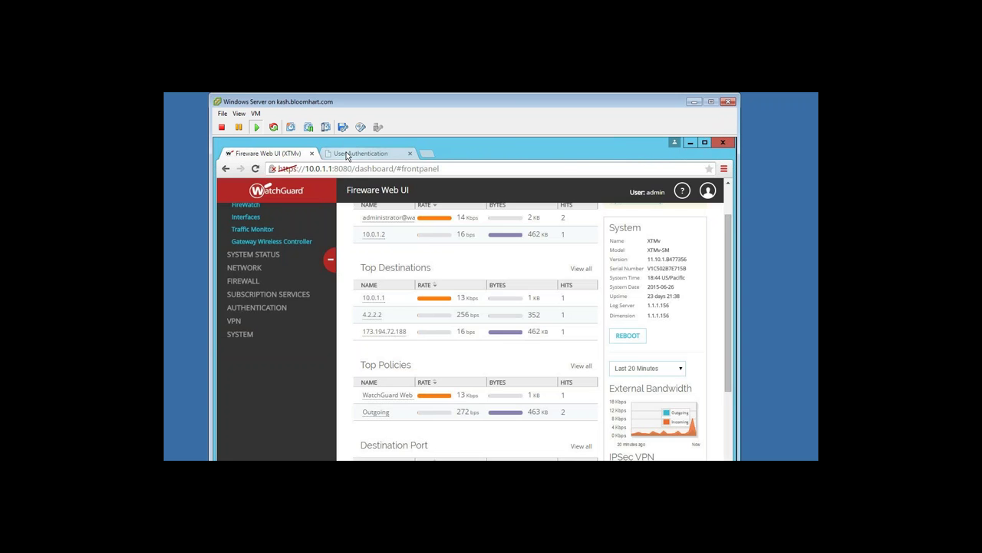
pyautogui.click(344, 153)
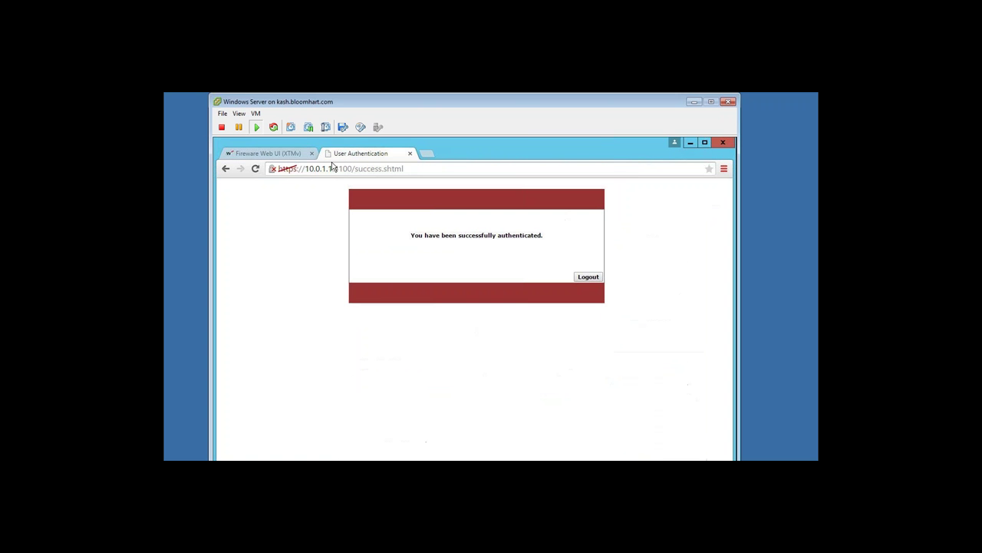
pyautogui.click(596, 281)
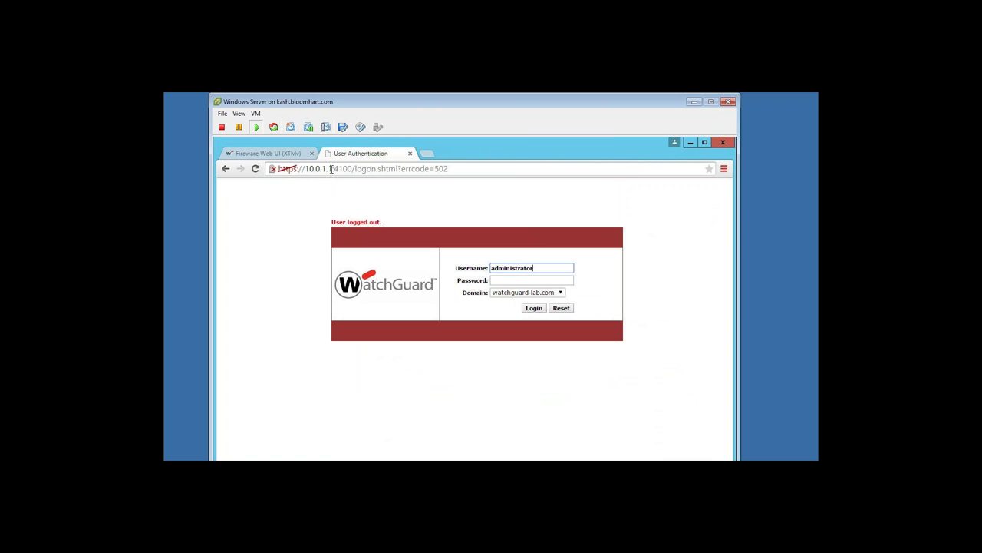
pyautogui.moveTo(336, 169); pyautogui.dragTo(305, 170)
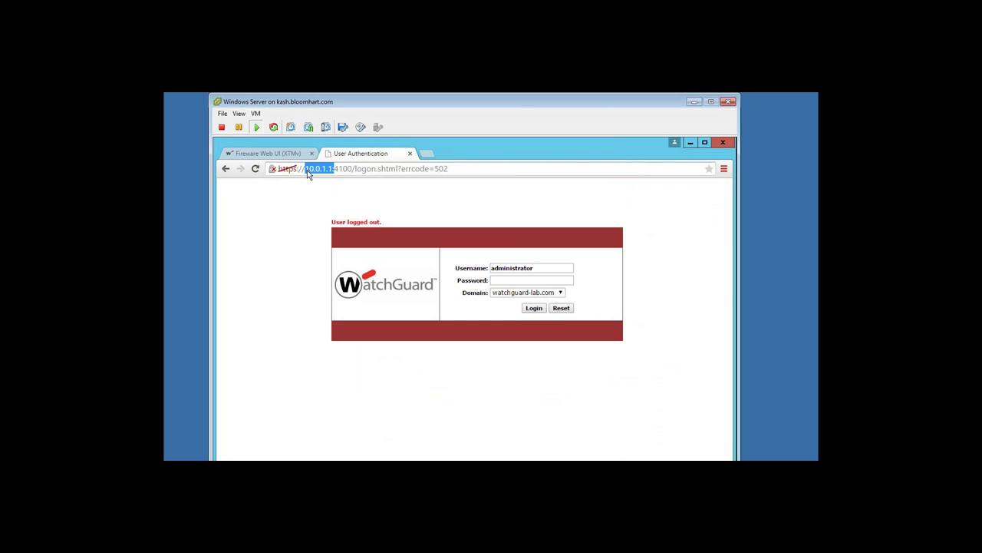
pyautogui.moveTo(306, 169)
pyautogui.mouseDown()
pyautogui.moveTo(356, 169)
pyautogui.moveTo(310, 169)
pyautogui.mouseUp()
# - Log back in as administrator on the watchguard-lab.com domain and confirm successful authentication
pyautogui.click(531, 282)
pyautogui.click(513, 292)
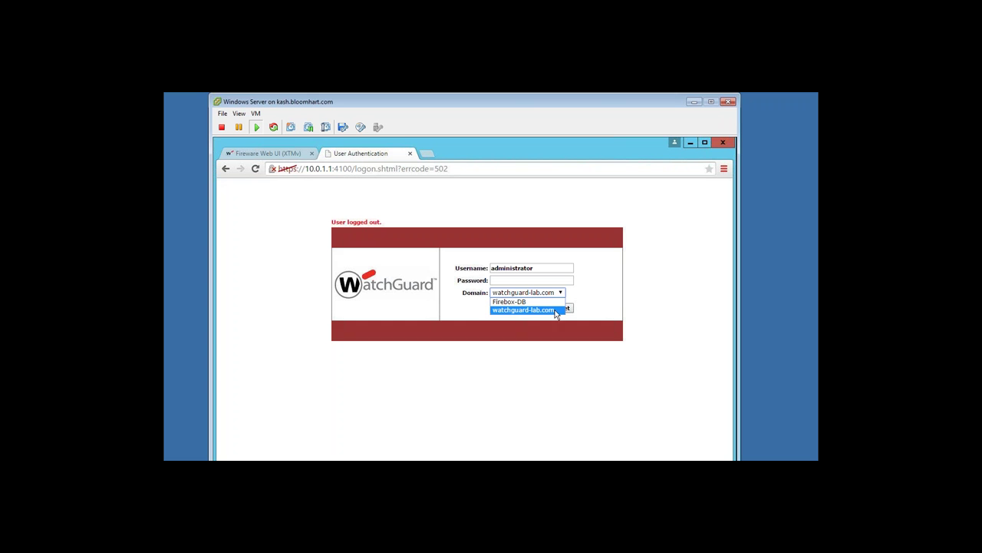
pyautogui.click(552, 310)
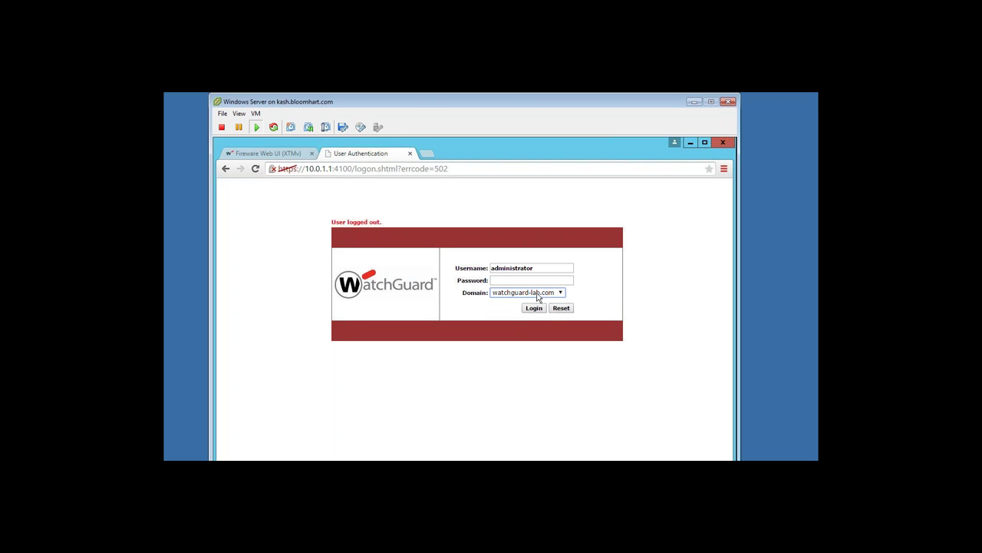
pyautogui.click(509, 280)
pyautogui.write('*********')
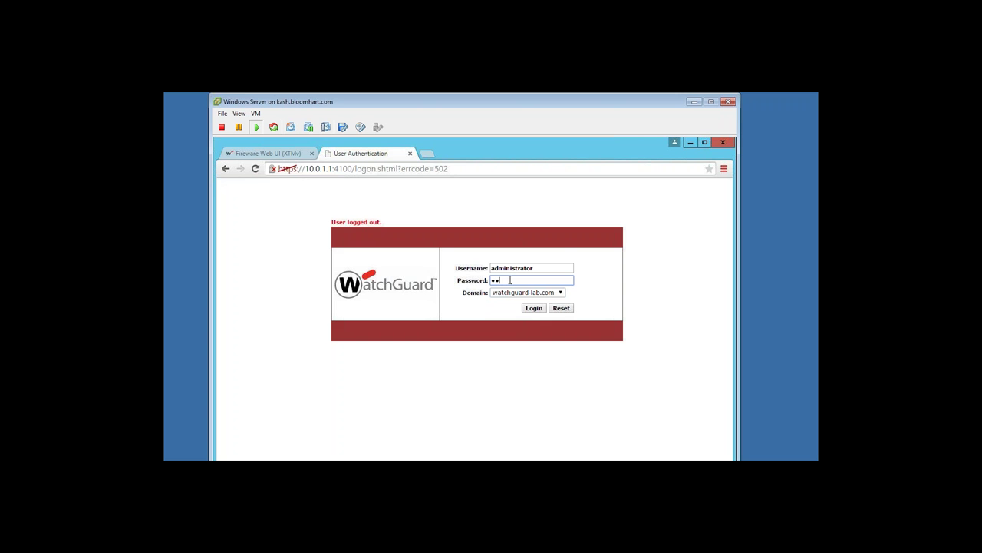
pyautogui.press('Return')
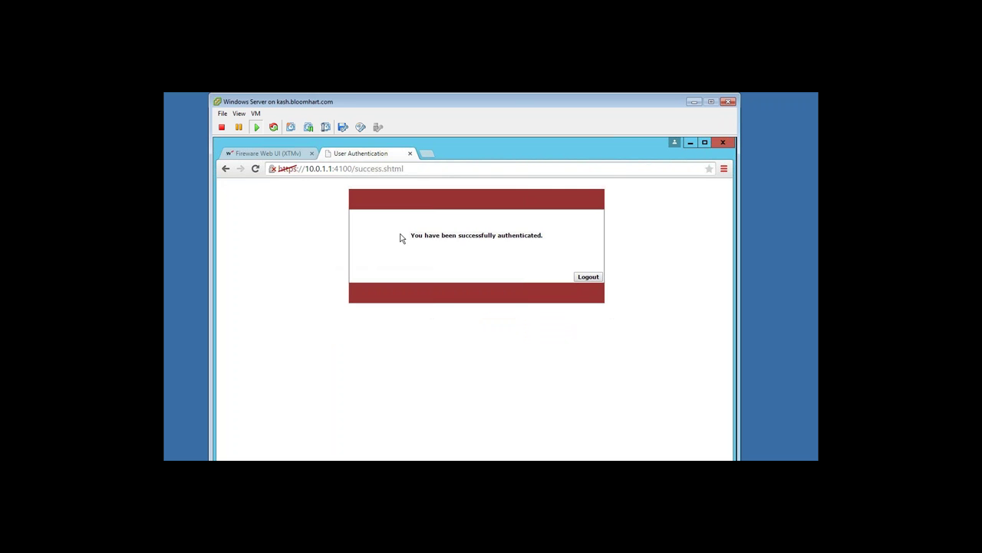
pyautogui.moveTo(401, 235); pyautogui.dragTo(545, 235)
pyautogui.click(545, 236)
# - Open System Status > Authentication List showing the watchguard-lab firewall user at 10.0.1.2
pyautogui.click(284, 157)
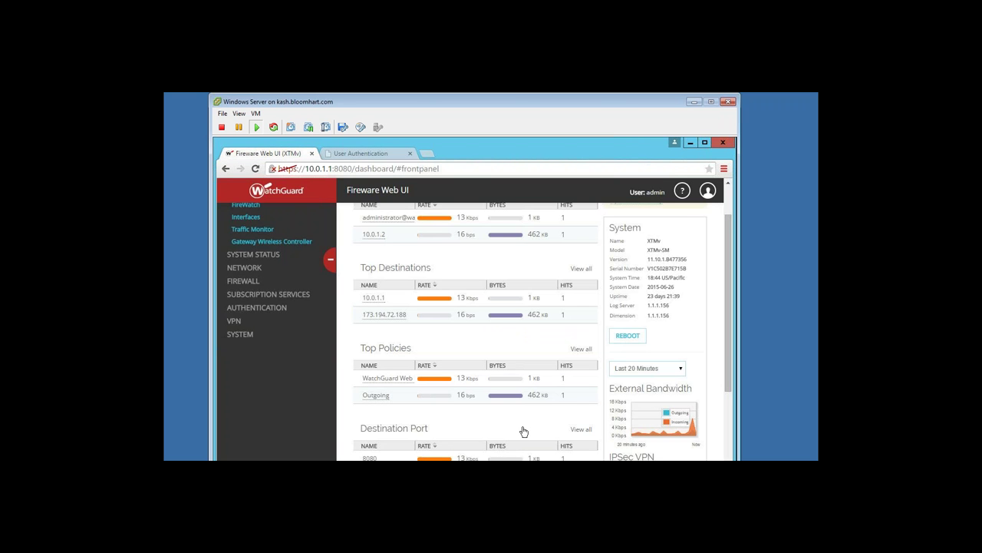
pyautogui.scroll(1, 316, 343)
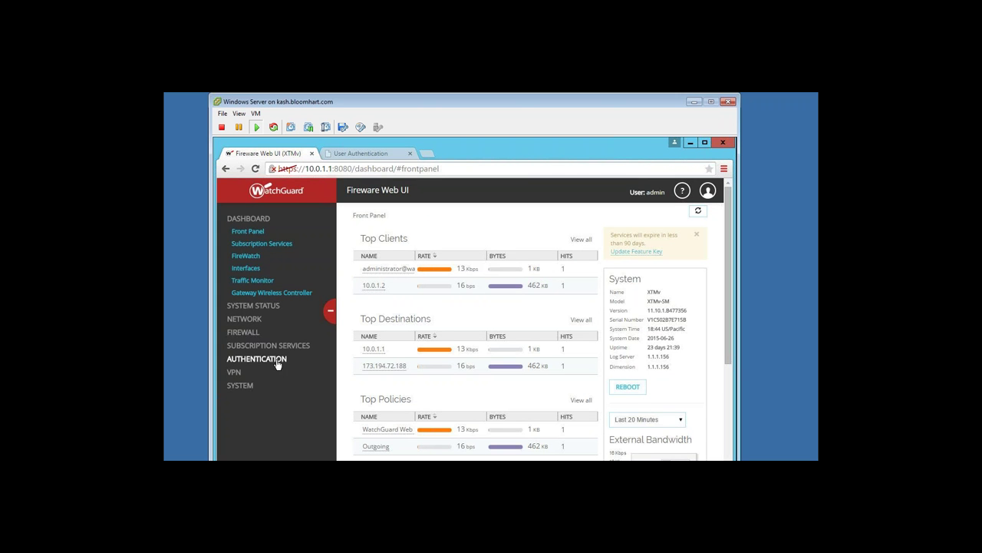
pyautogui.click(261, 307)
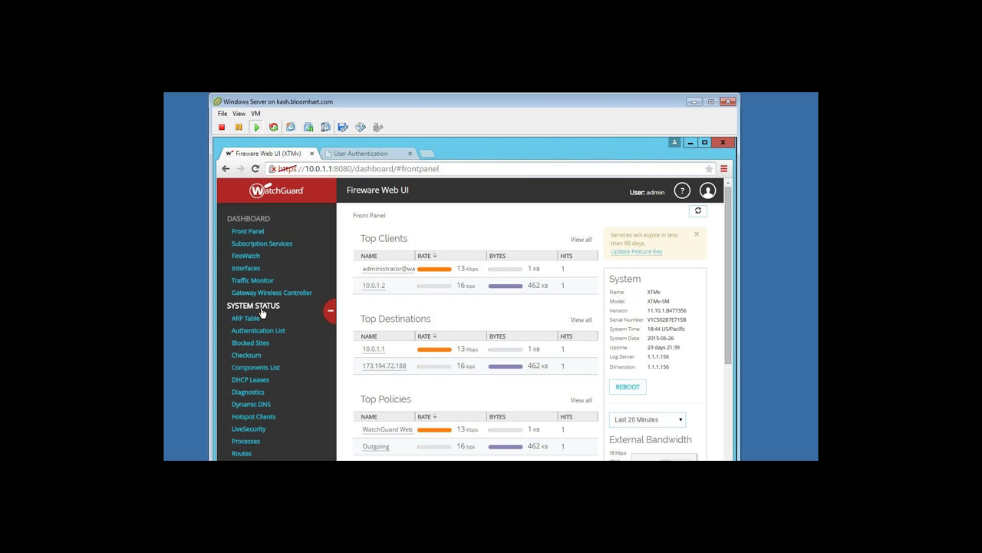
pyautogui.click(259, 330)
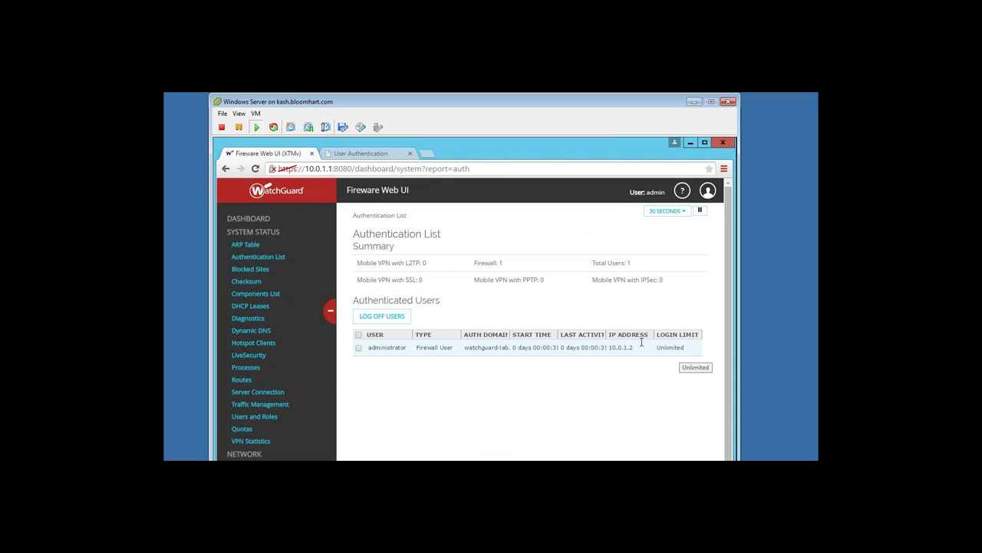
pyautogui.click(357, 350)
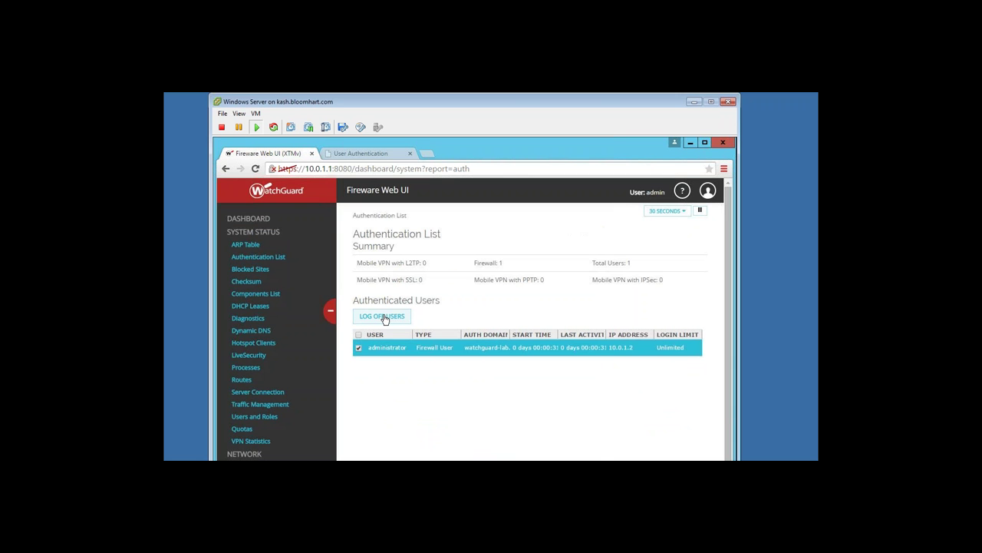
pyautogui.click(358, 350)
pyautogui.hotkey('alt', 'Tab')
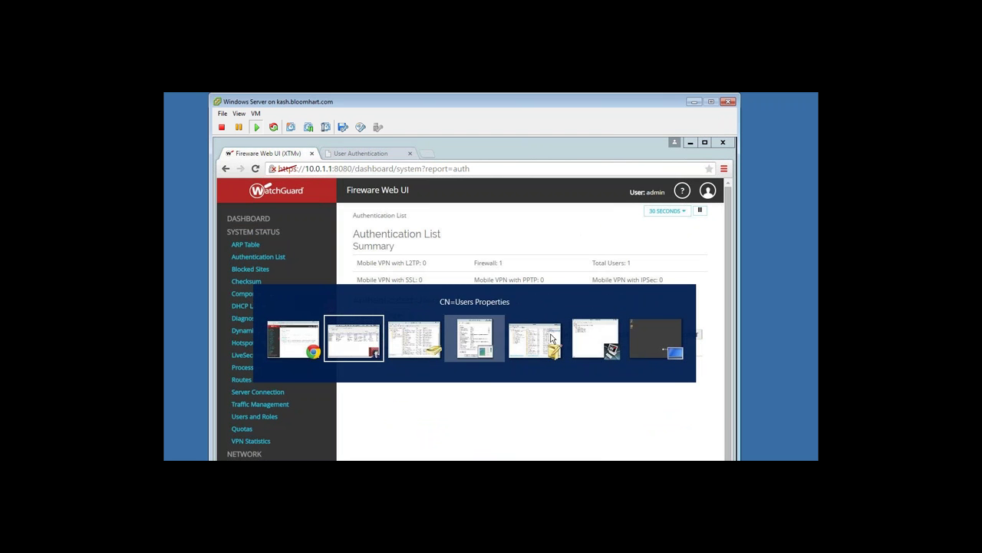
# - Check the administrator session in Firebox System Manager's Authentication List for XTMv, then return to the Web UI
pyautogui.click(603, 339)
pyautogui.rightClick(402, 196)
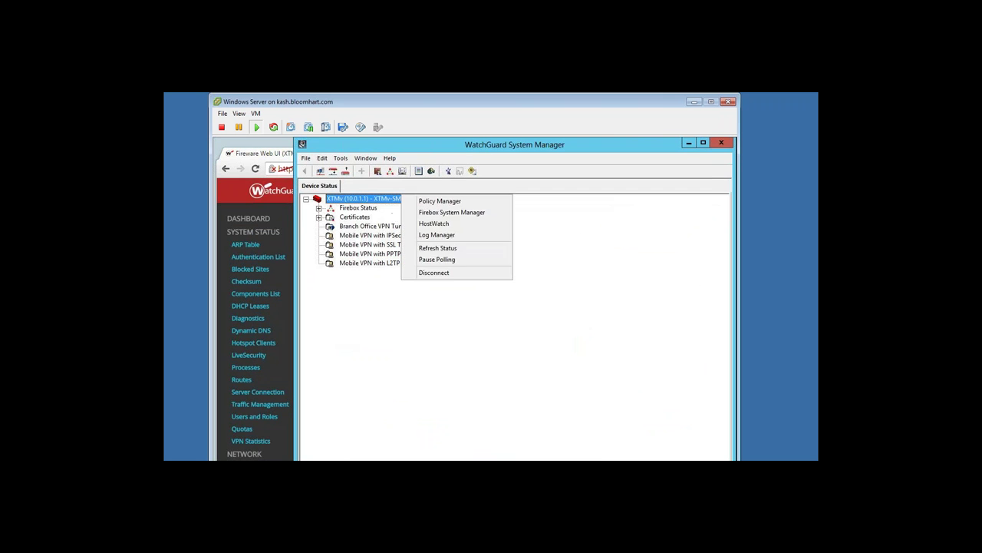
pyautogui.click(434, 215)
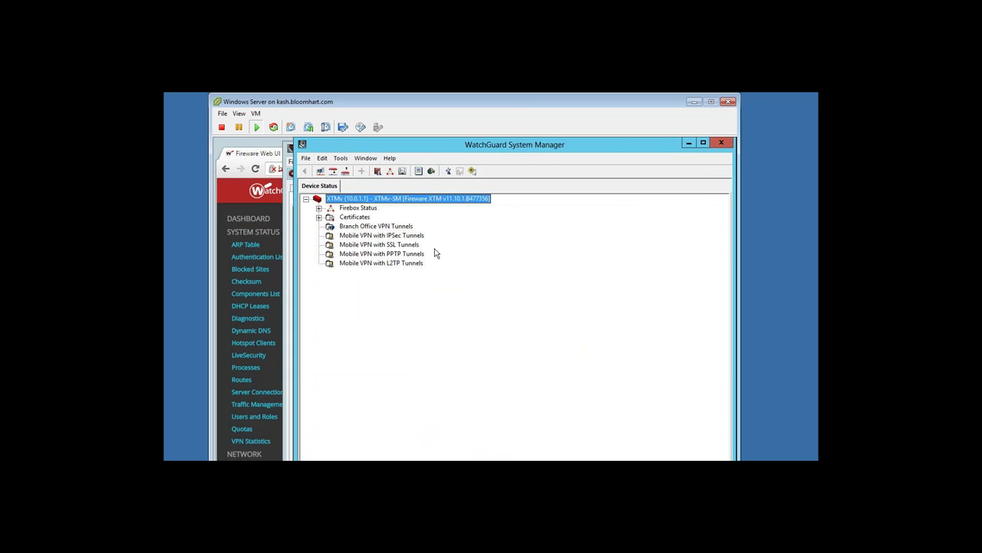
pyautogui.click(288, 201)
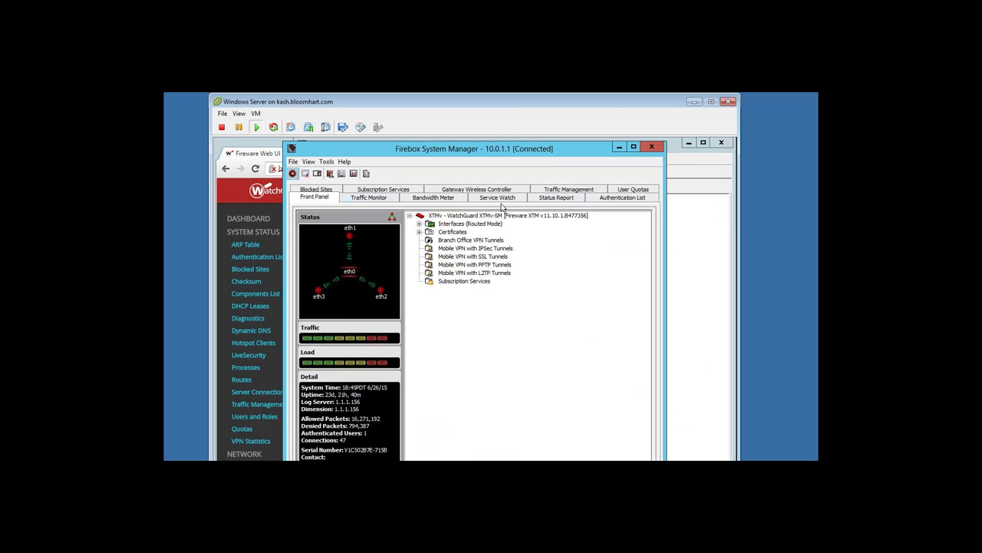
pyautogui.click(634, 200)
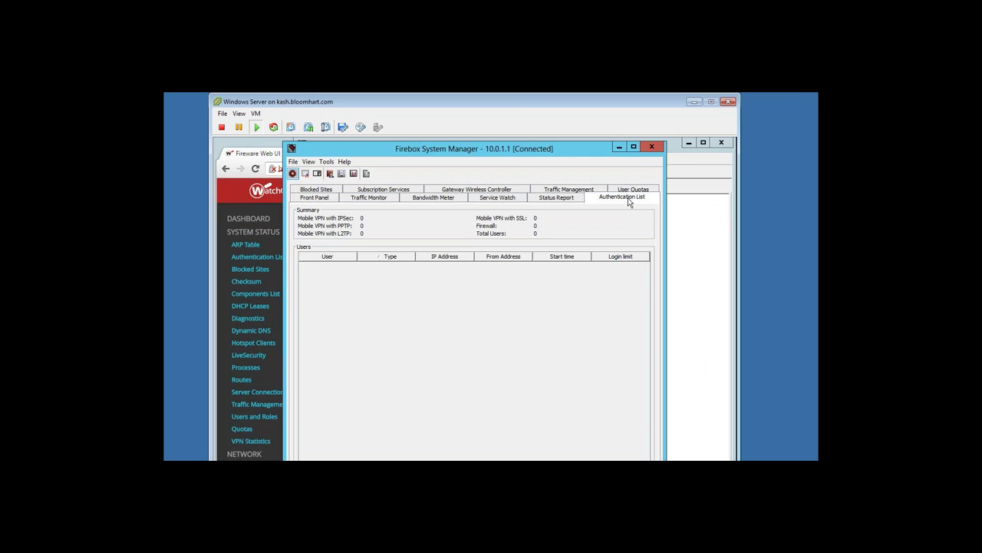
pyautogui.click(423, 266)
pyautogui.rightClick(424, 266)
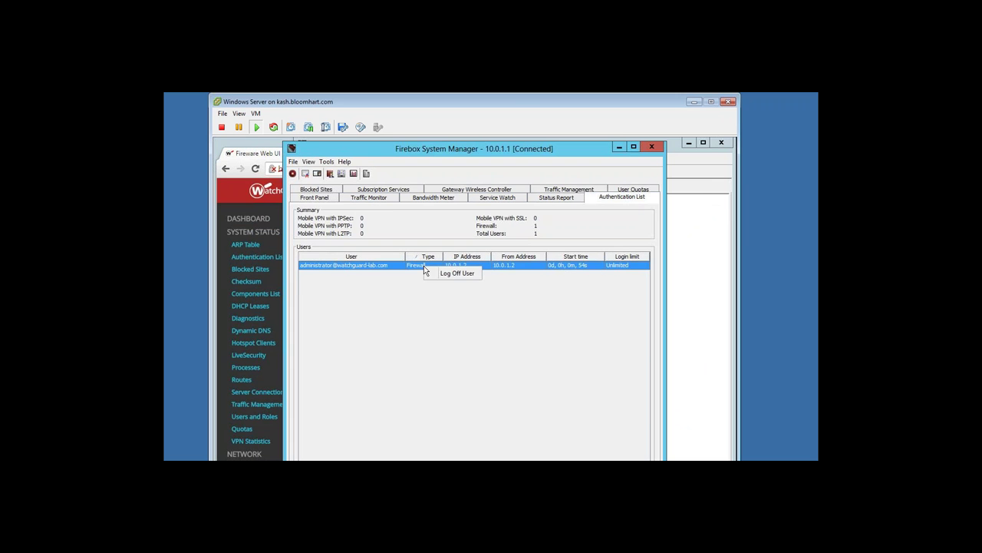
pyautogui.click(577, 320)
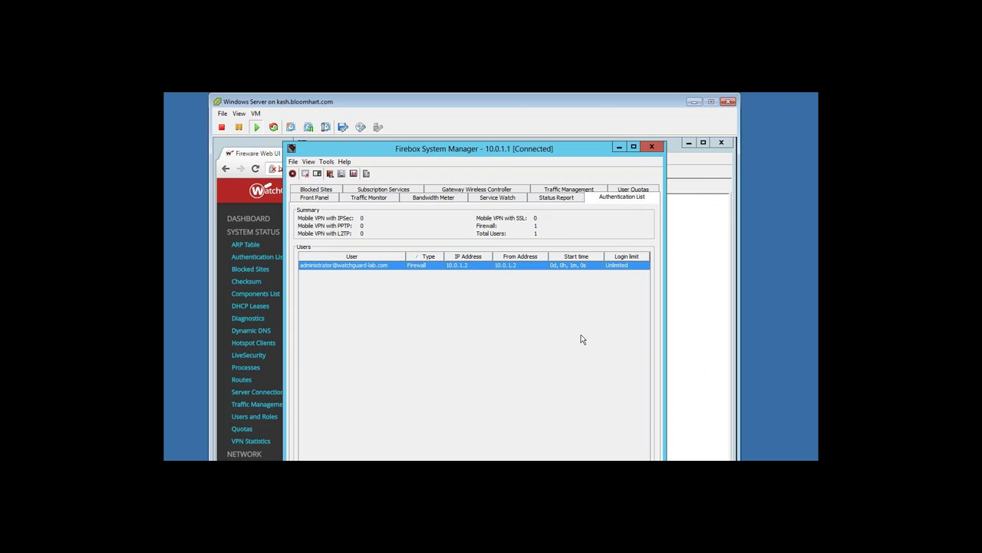
pyautogui.moveTo(423, 152); pyautogui.dragTo(477, 155)
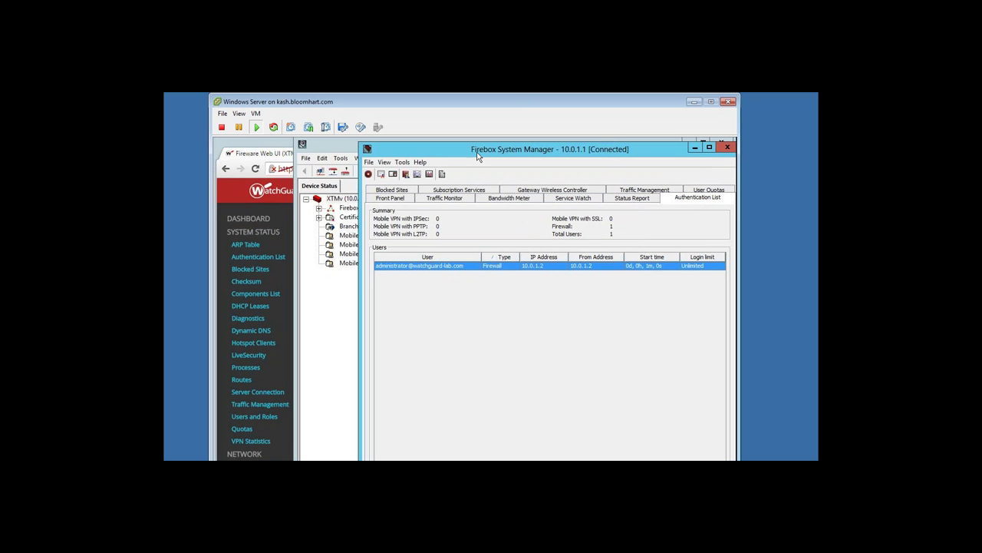
pyautogui.click(224, 141)
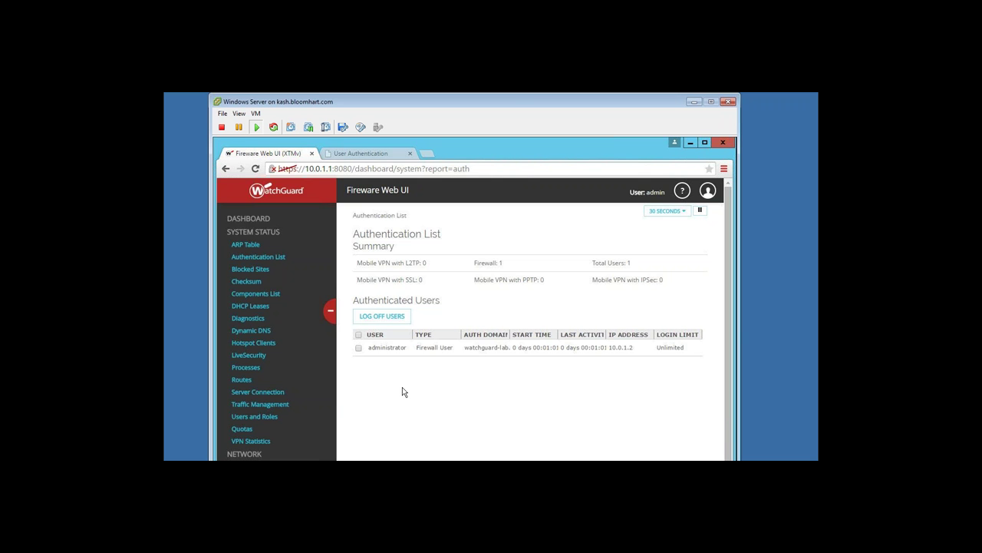
# - Test the server connection as administrator and verify the successful login and Domain Admins membership
pyautogui.click(262, 393)
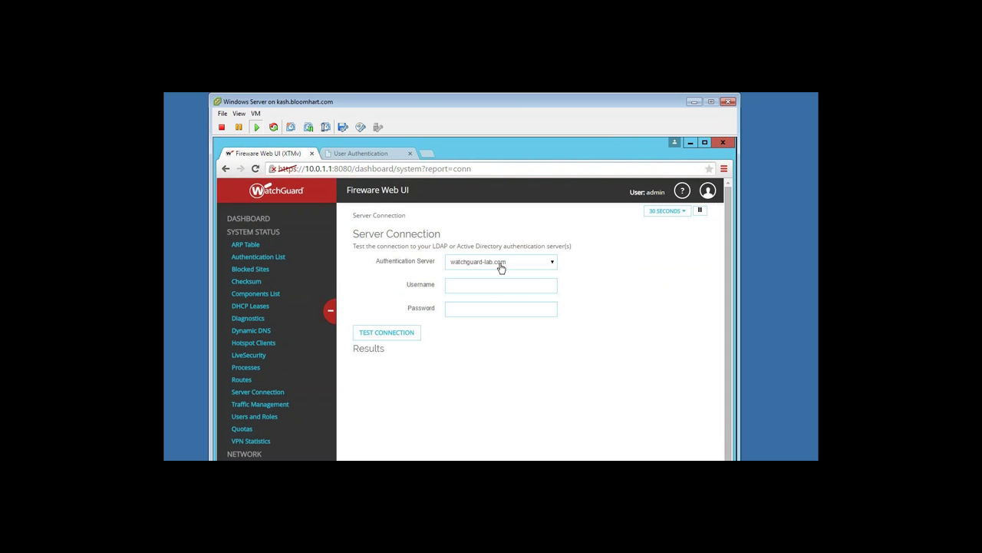
pyautogui.click(547, 286)
pyautogui.write('administrator')
pyautogui.press('Tab')
pyautogui.write('••••••')
pyautogui.click(384, 333)
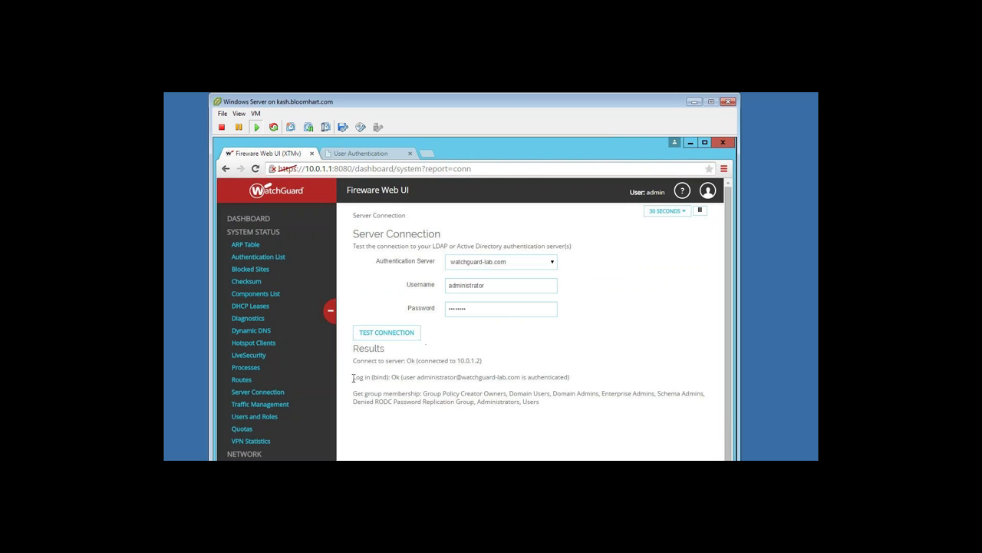
pyautogui.moveTo(353, 376); pyautogui.dragTo(450, 377)
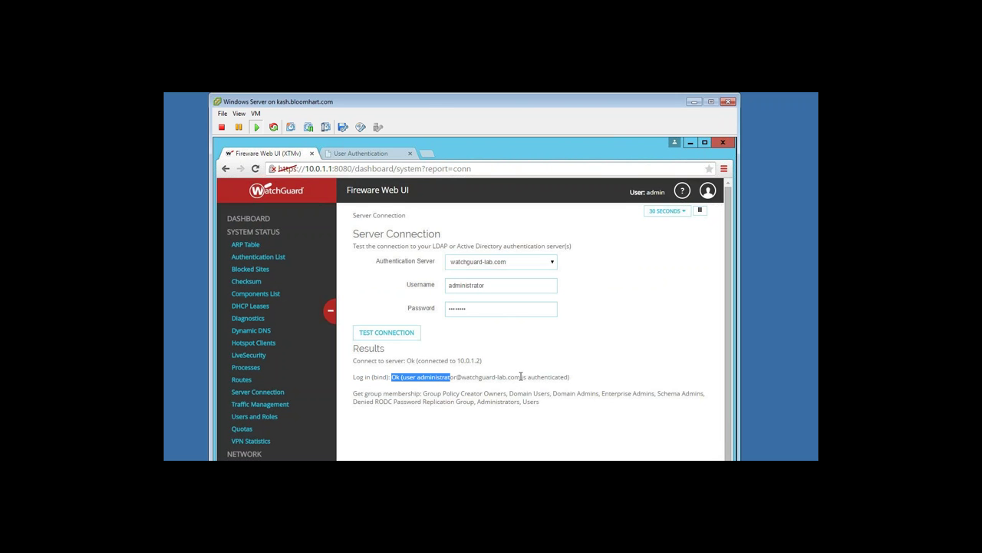
pyautogui.click(517, 376)
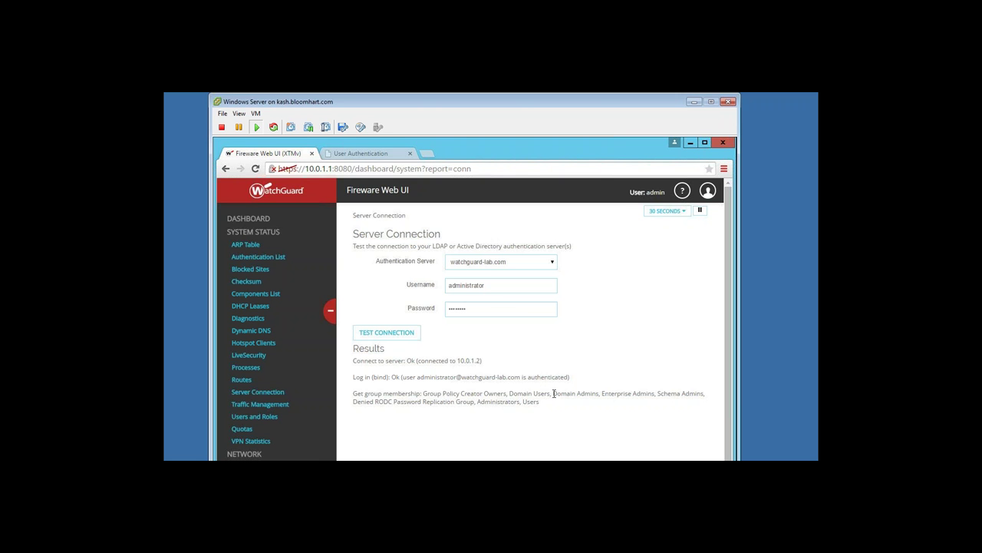
pyautogui.moveTo(554, 394); pyautogui.dragTo(598, 393)
# - Minimize the browser, close the Mobile VPN with SSL configuration, and open Policy Manager's File menu
pyautogui.click(691, 143)
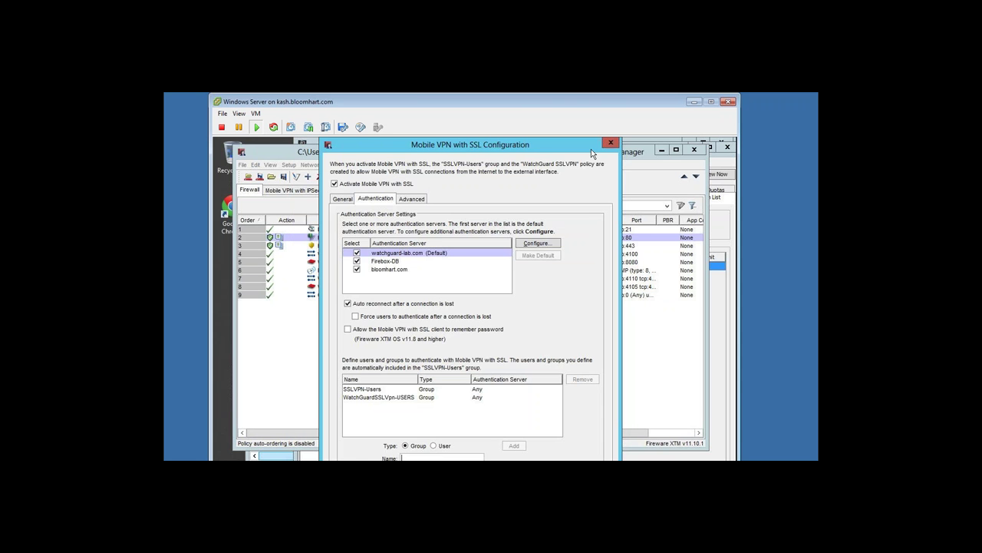
pyautogui.click(611, 144)
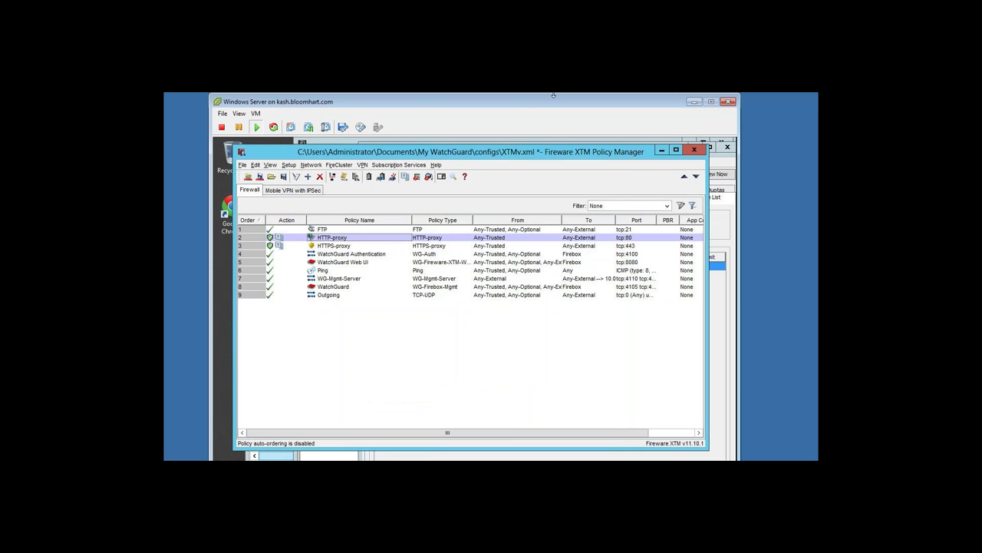
pyautogui.click(241, 166)
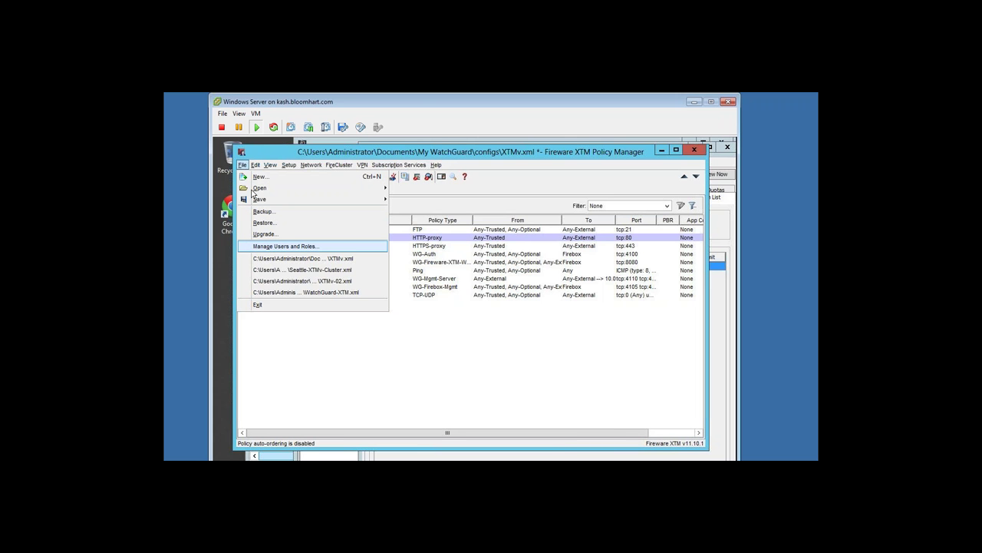
pyautogui.click(258, 249)
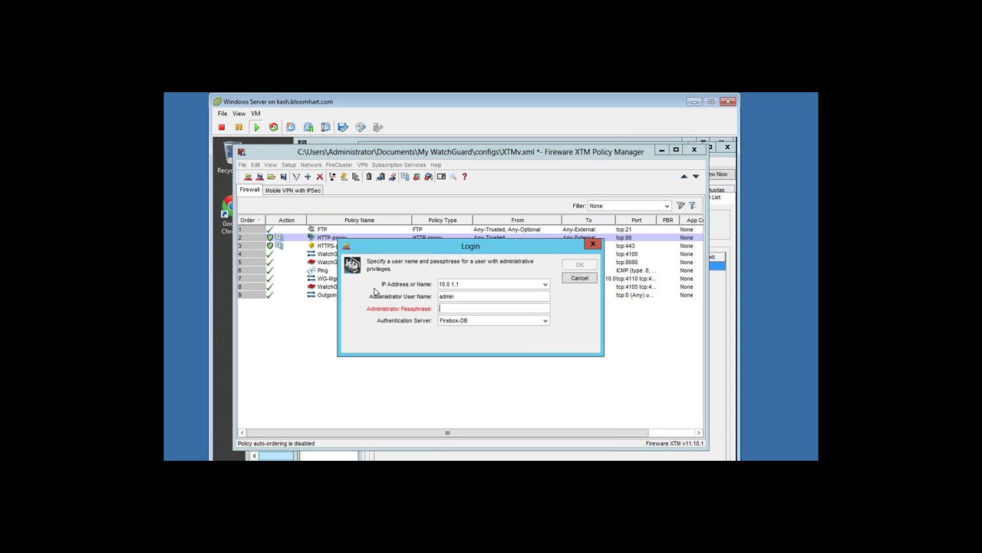
pyautogui.write('•••••••••')
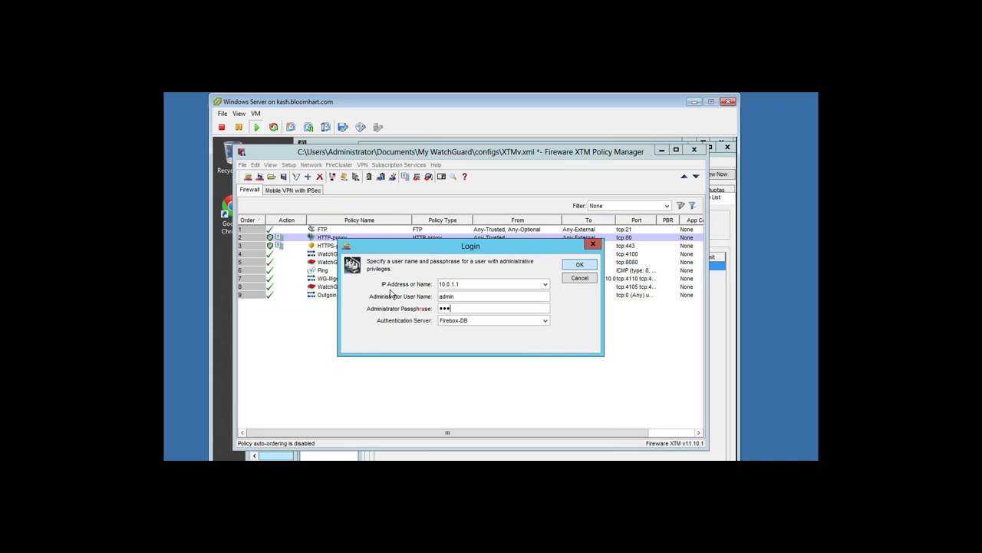
pyautogui.press('Return')
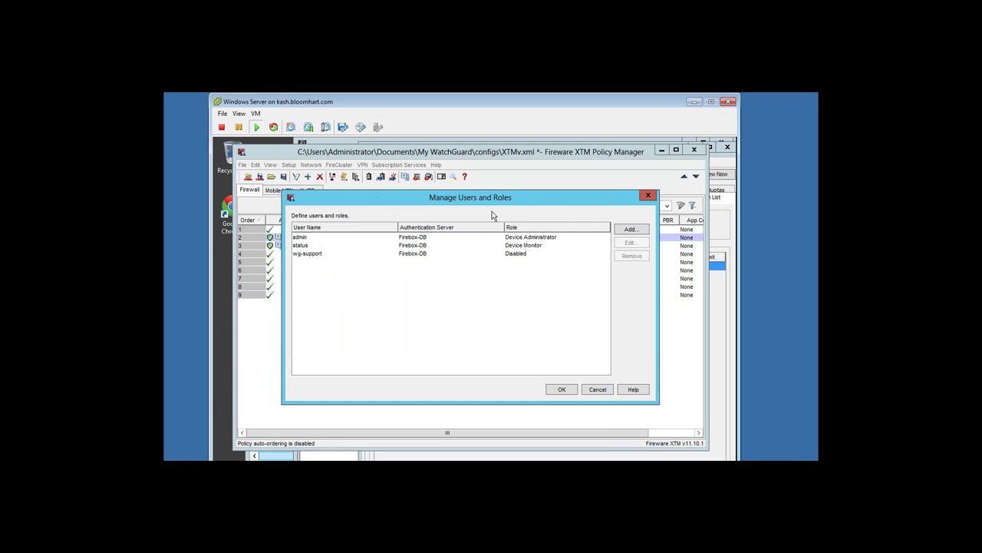
pyautogui.click(631, 229)
pyautogui.click(496, 280)
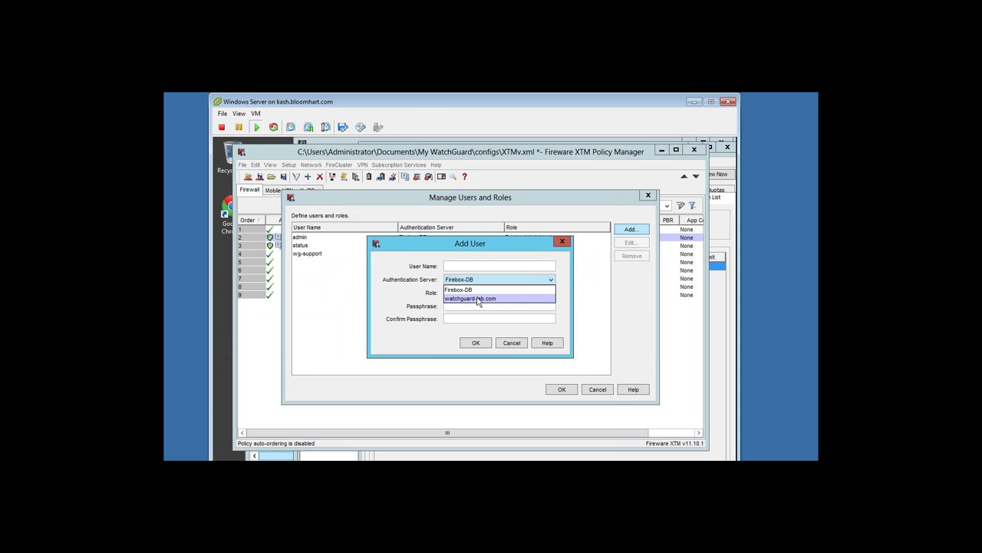
pyautogui.click(472, 298)
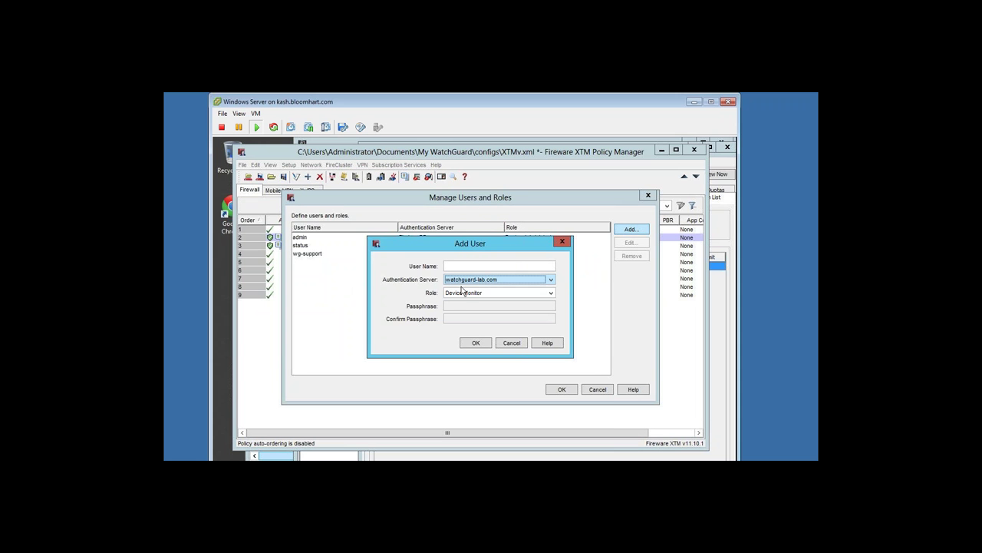
pyautogui.click(462, 295)
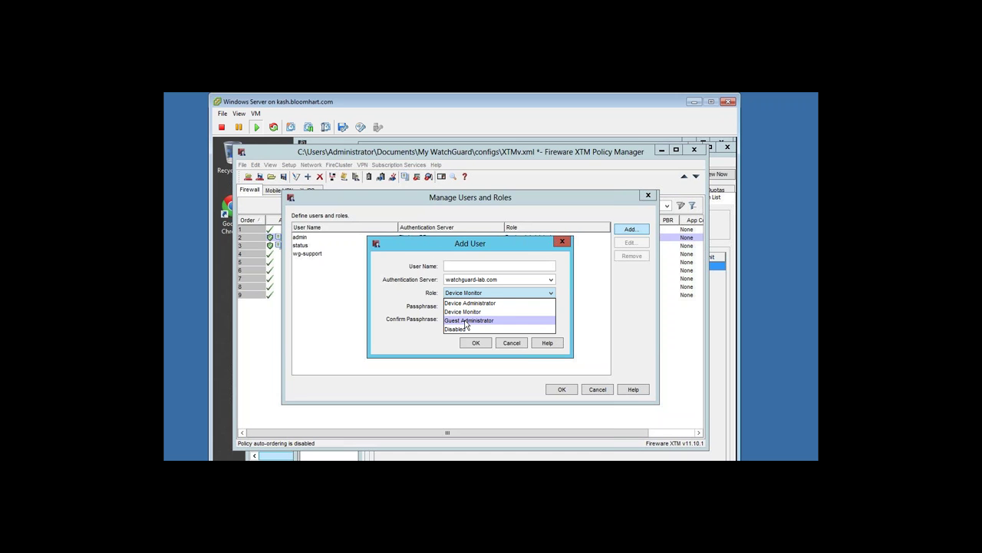
pyautogui.click(468, 267)
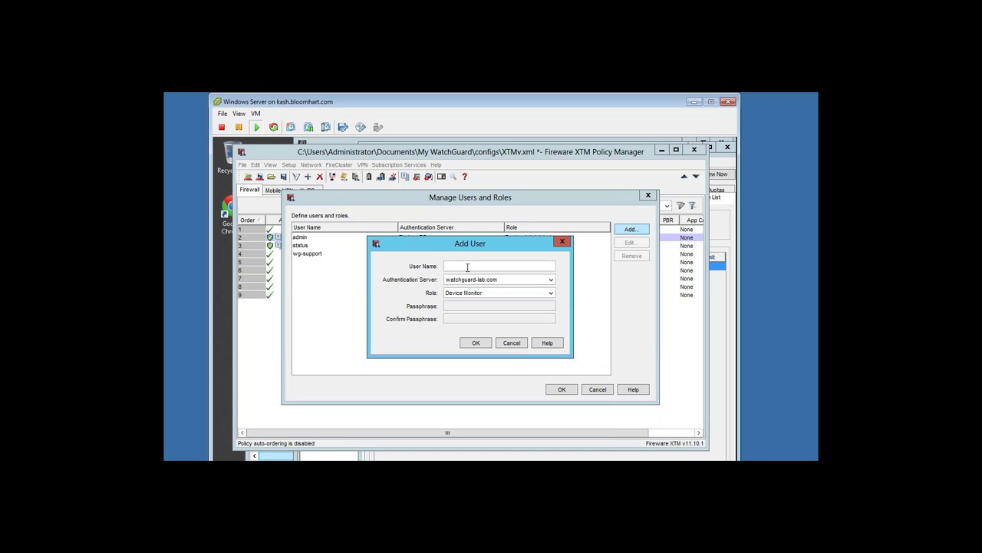
pyautogui.click(462, 294)
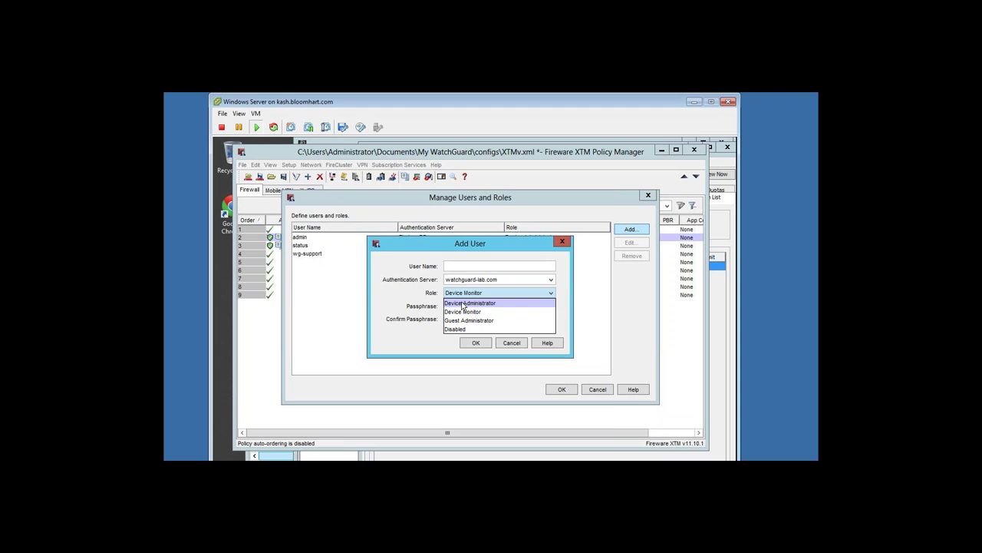
pyautogui.click(463, 304)
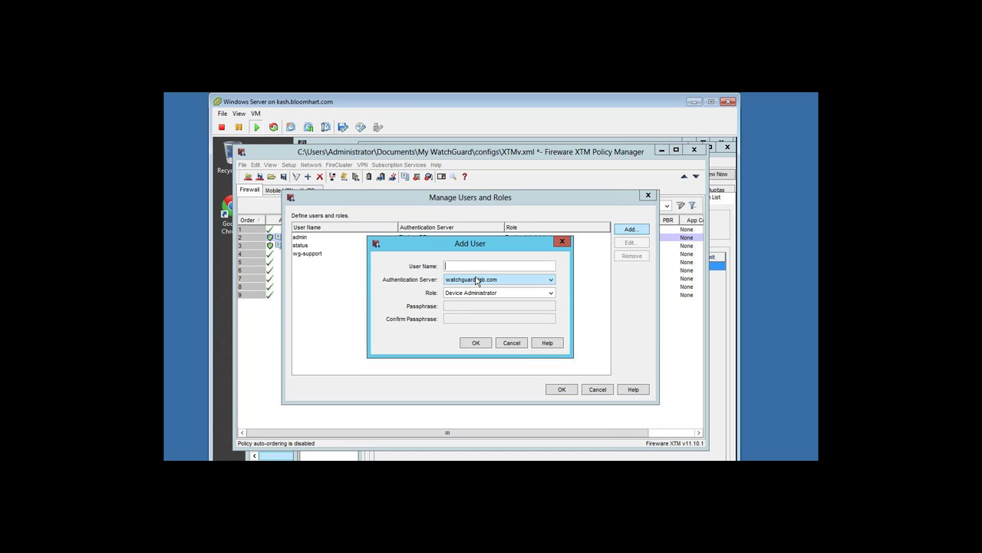
pyautogui.click(512, 343)
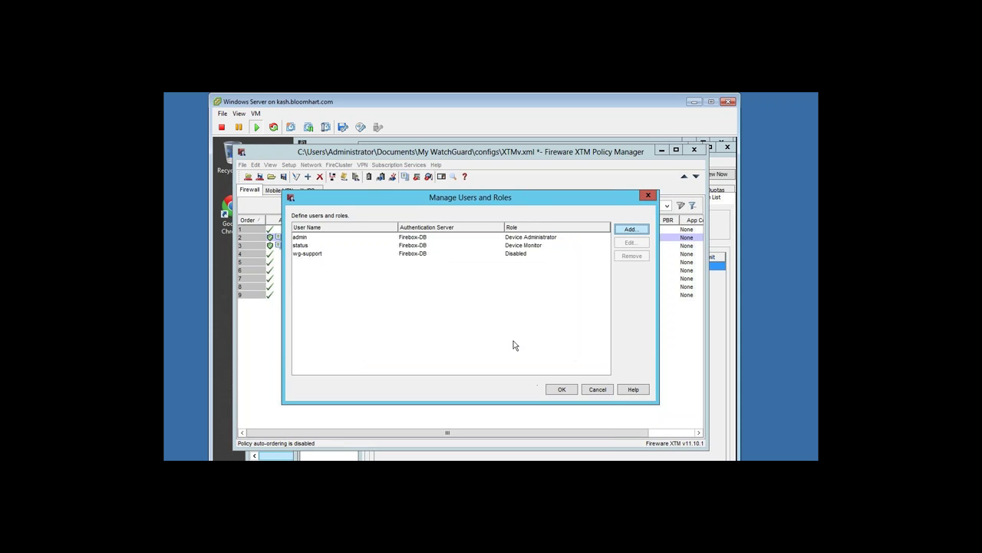
pyautogui.click(595, 388)
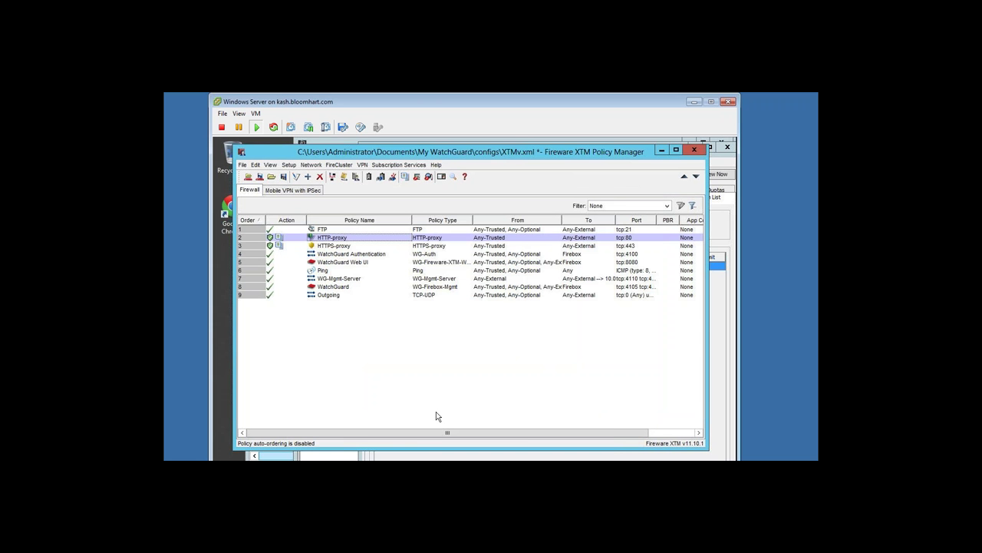